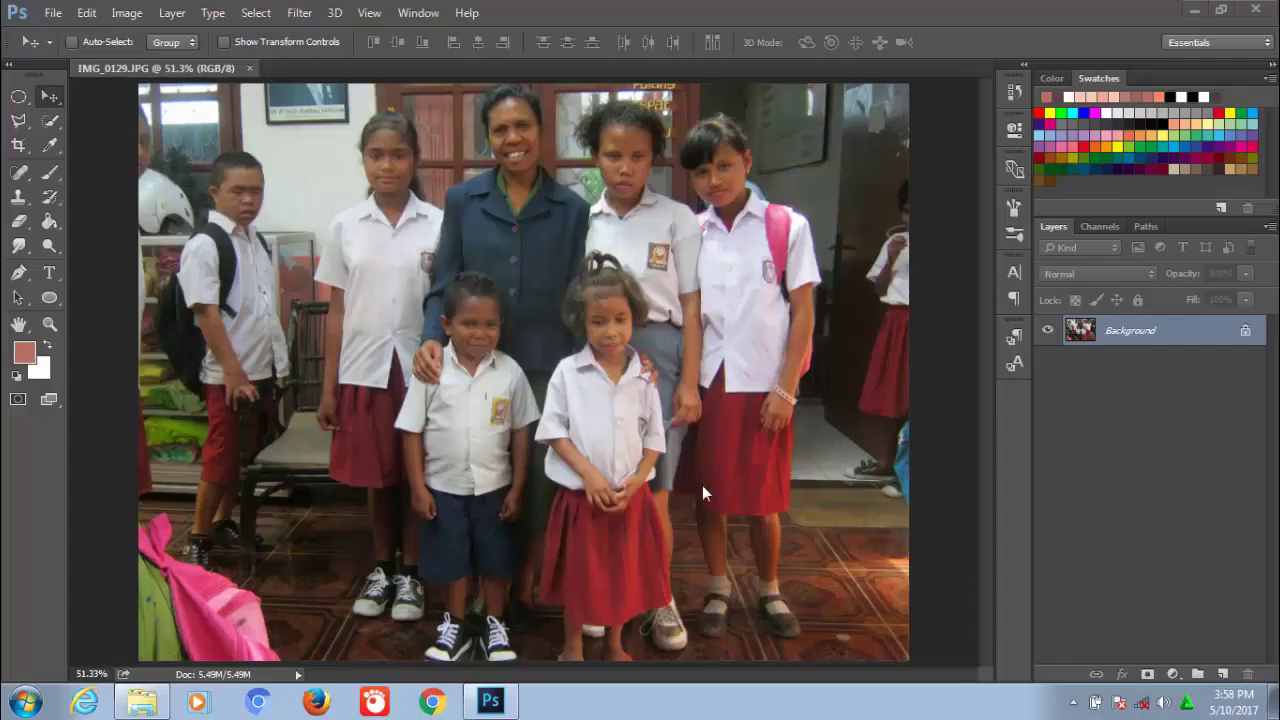
Check the left boy's face, then drop 5eoZMOwY.png from ANIME UPIN IPIN PNG onto the photo.
{"action": "left_click", "coordinate": [51, 323]}
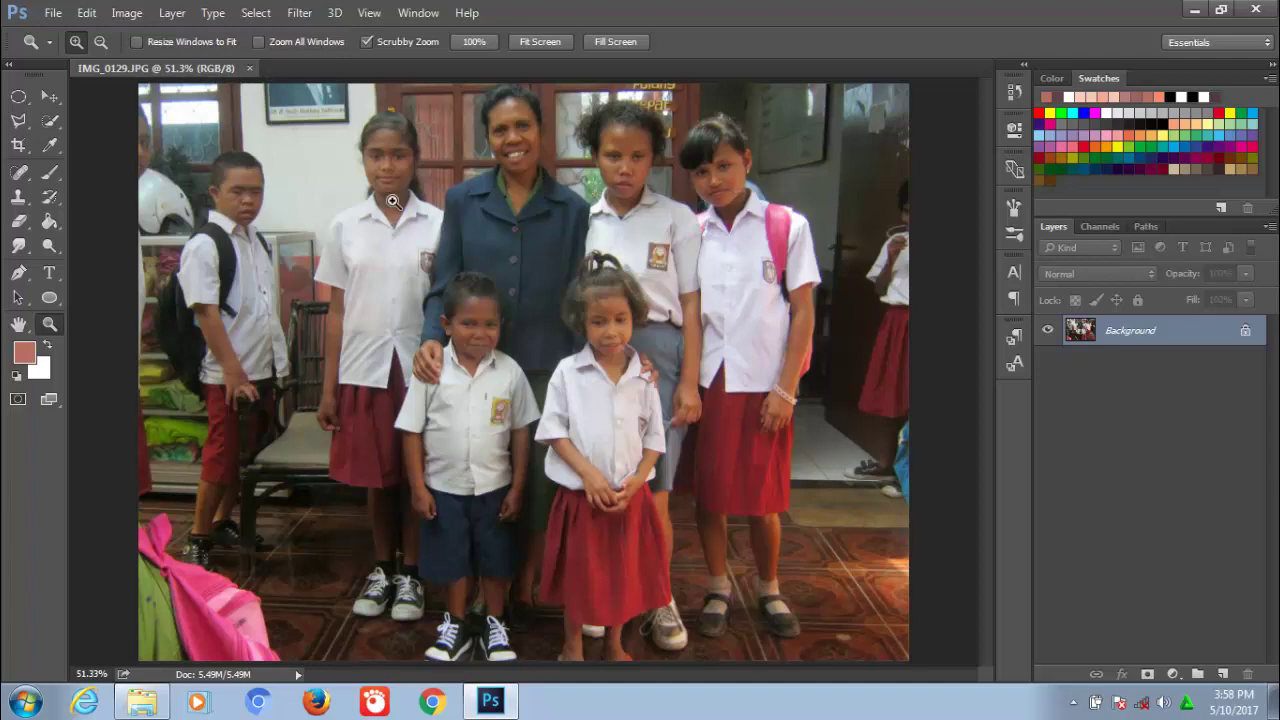
{"action": "mouse_move", "coordinate": [240, 213]}
{"action": "left_mouse_down"}
{"action": "mouse_move", "coordinate": [276, 209]}
{"action": "mouse_move", "coordinate": [381, 357]}
{"action": "left_mouse_up"}
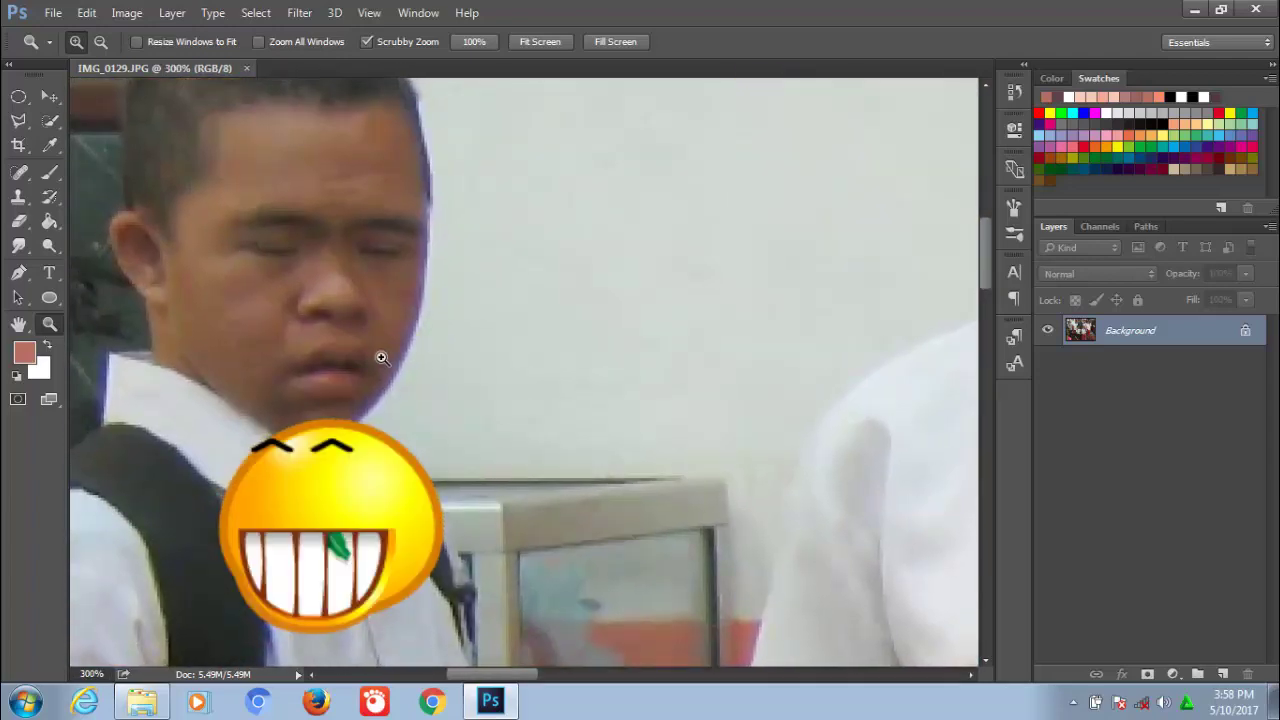
{"action": "key", "text": "ctrl+0"}
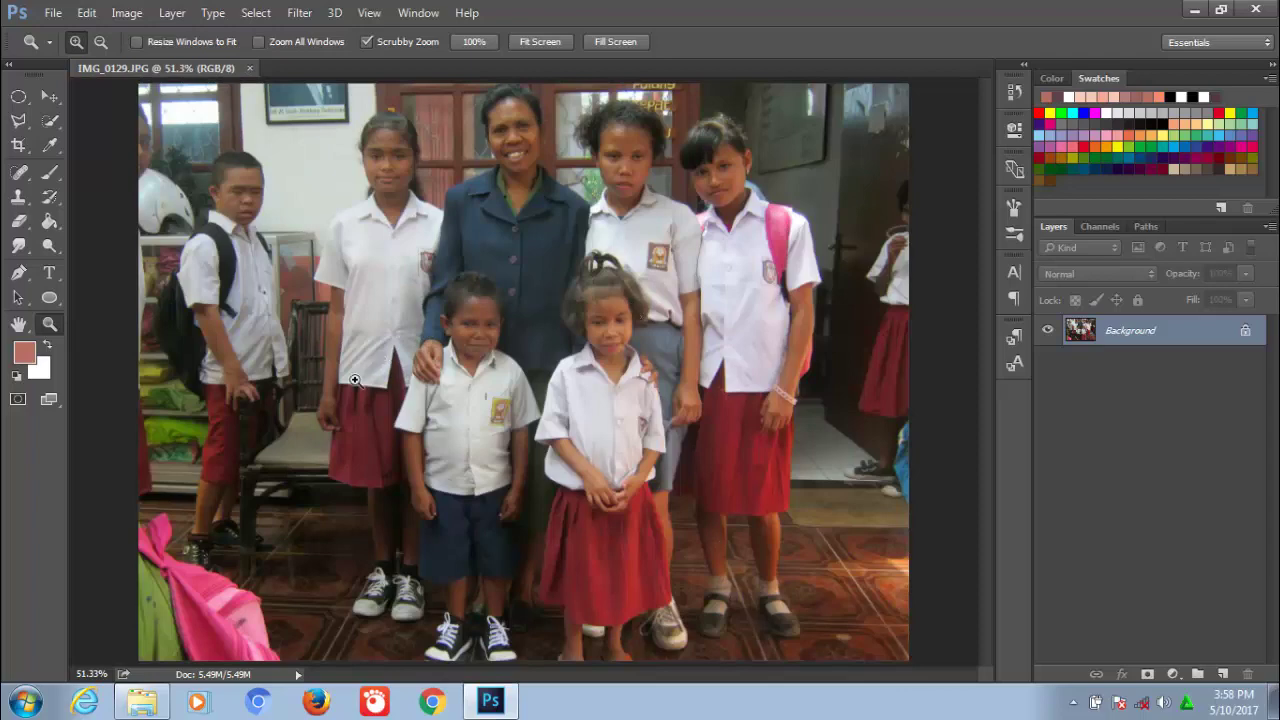
{"action": "left_click", "coordinate": [145, 703]}
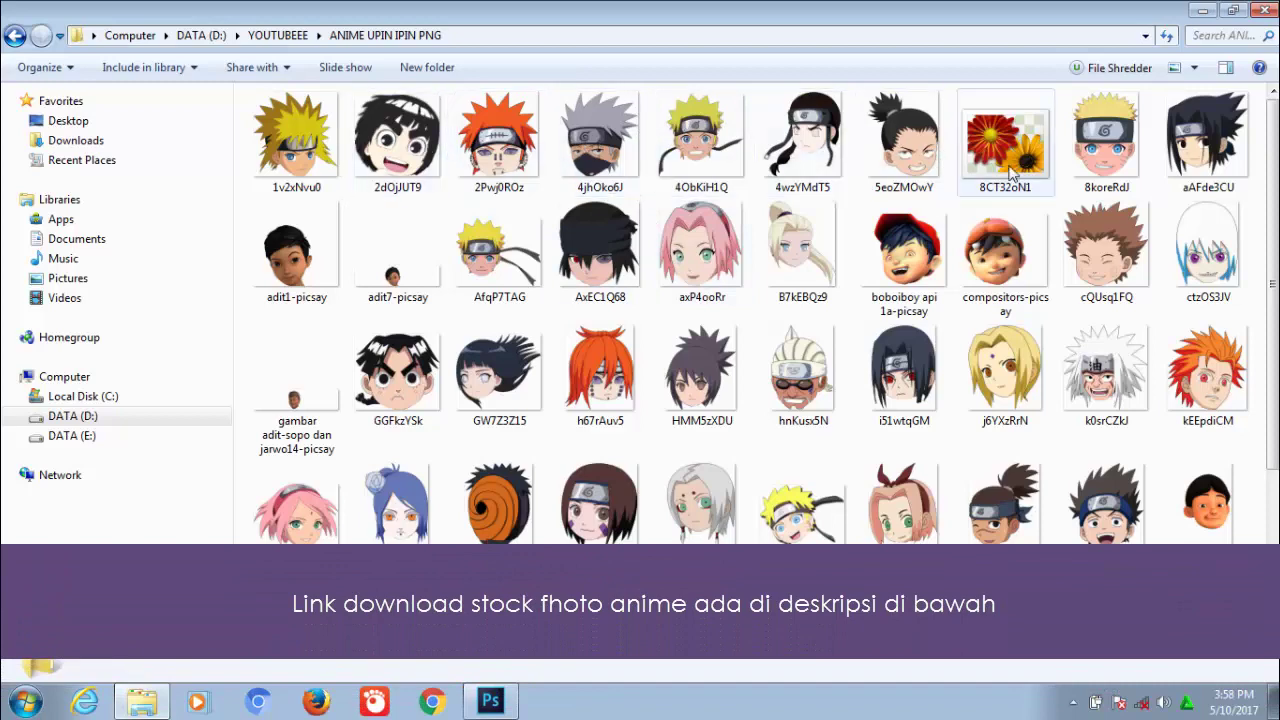
{"action": "left_click_drag", "start_coordinate": [910, 150], "coordinate": [310, 422]}
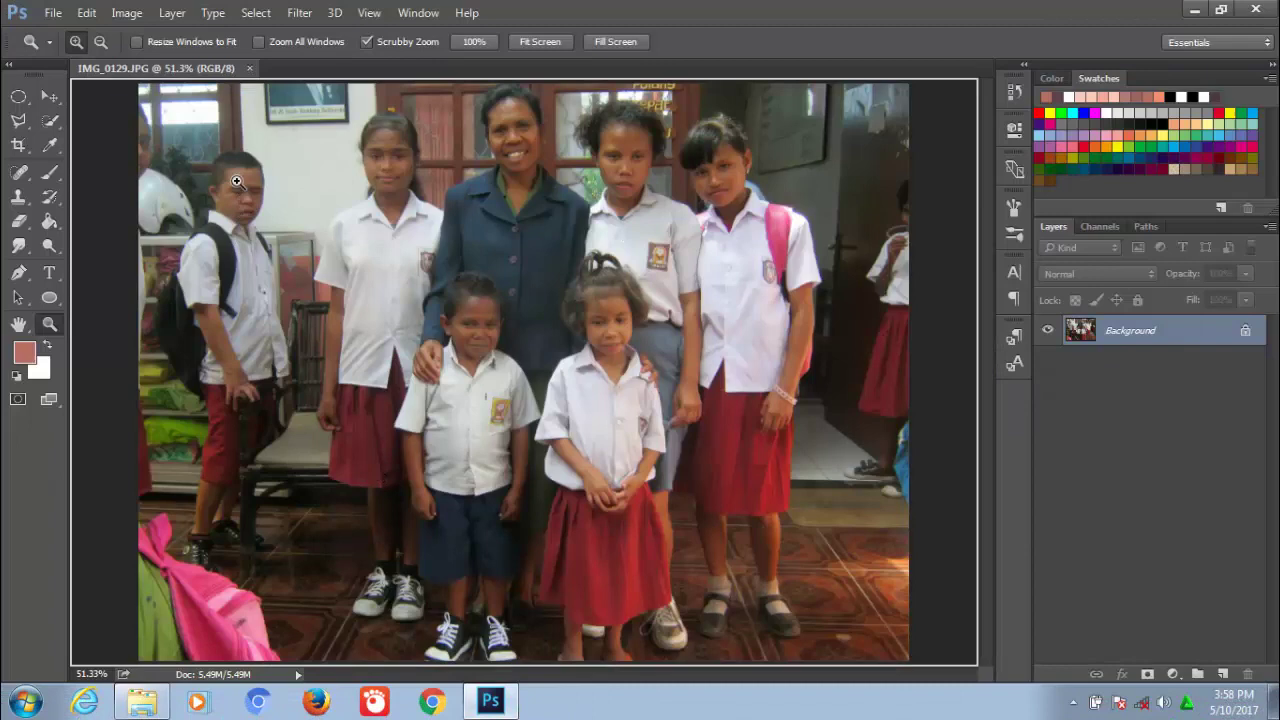
{"action": "left_click_drag", "start_coordinate": [237, 181], "coordinate": [237, 178]}
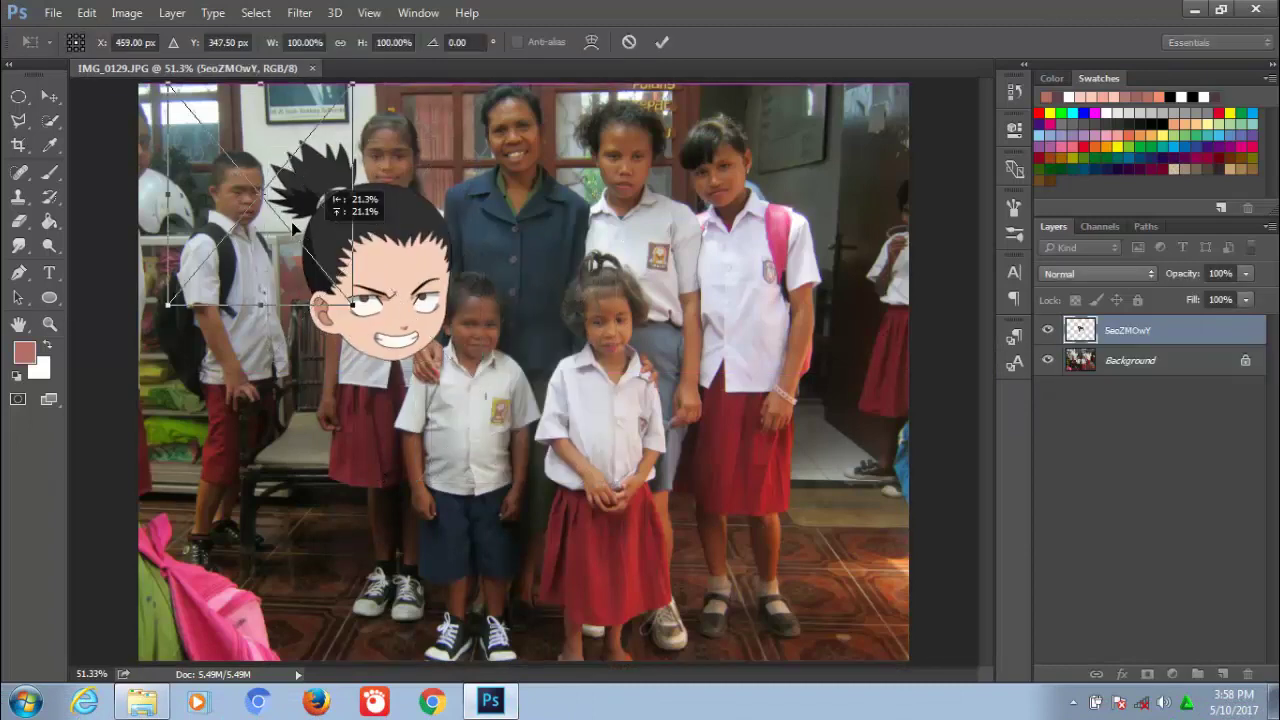
Scale the anime head to about 53% and place it over the left boy's face.
{"action": "left_click_drag", "start_coordinate": [573, 425], "coordinate": [290, 250]}
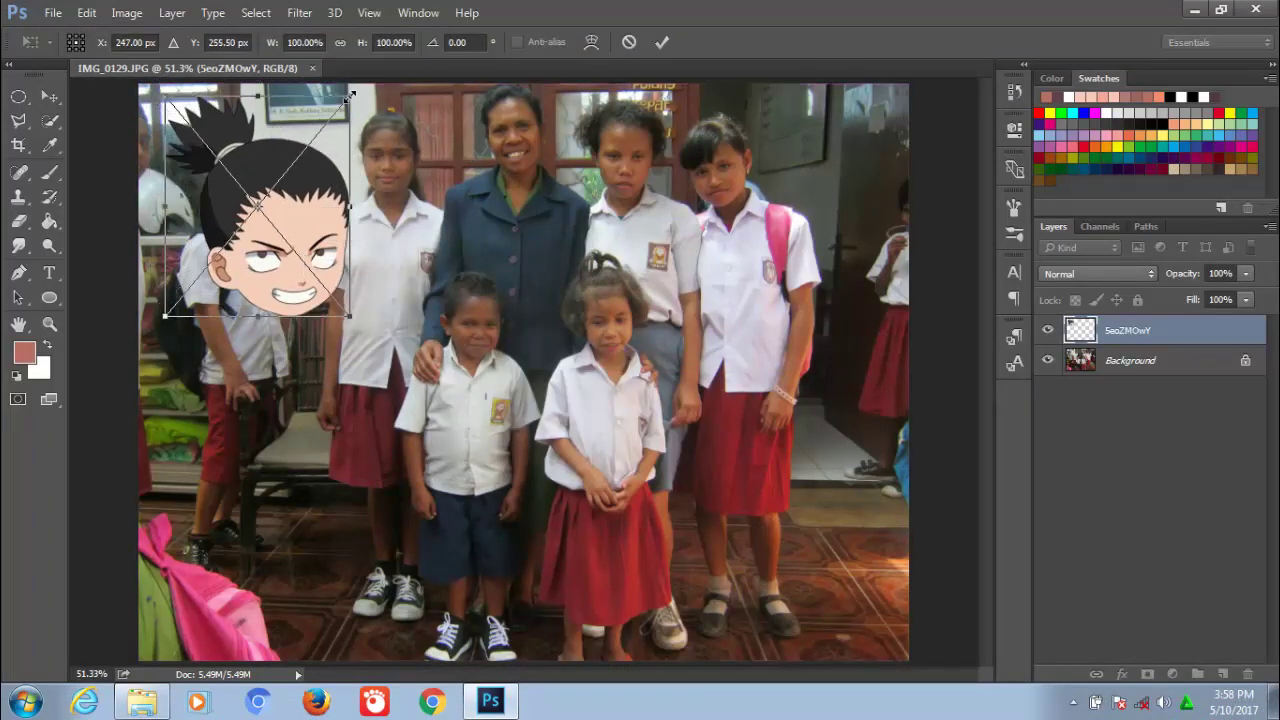
{"action": "left_click_drag", "start_coordinate": [349, 97], "coordinate": [280, 156]}
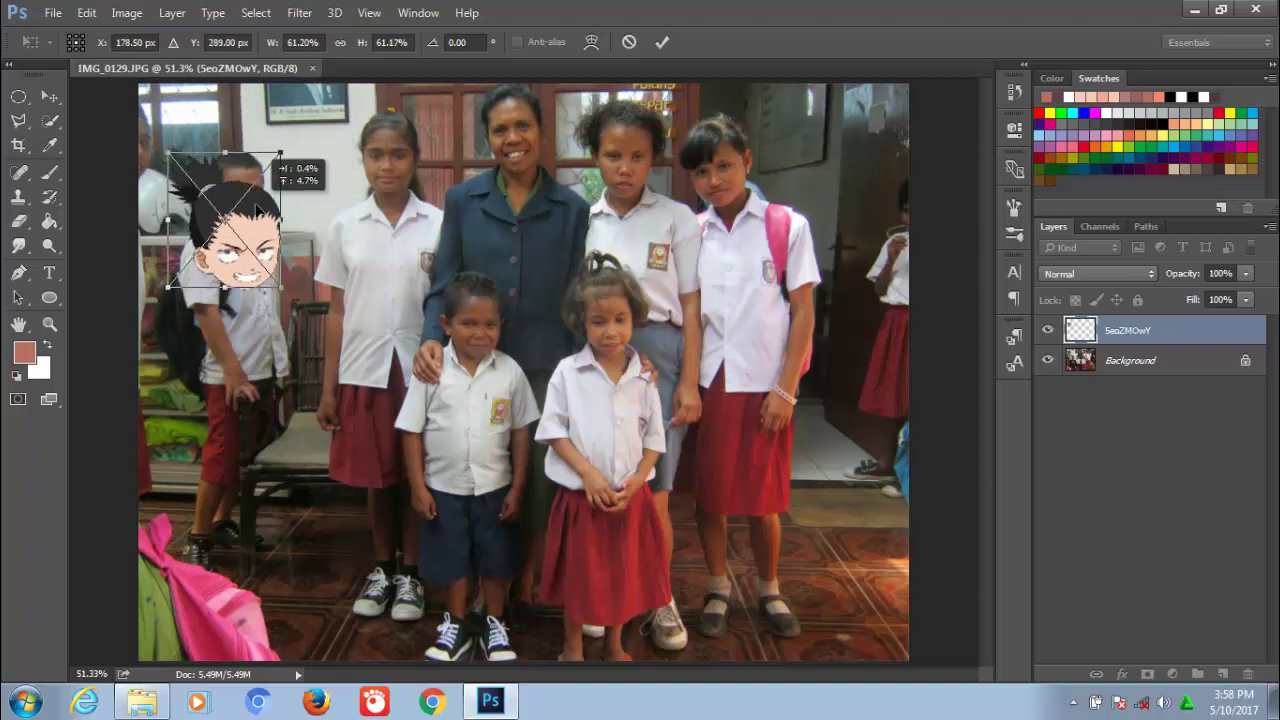
{"action": "mouse_move", "coordinate": [257, 208]}
{"action": "left_mouse_down"}
{"action": "mouse_move", "coordinate": [281, 124]}
{"action": "mouse_move", "coordinate": [272, 114]}
{"action": "left_mouse_up"}
{"action": "left_click_drag", "start_coordinate": [240, 185], "coordinate": [240, 195]}
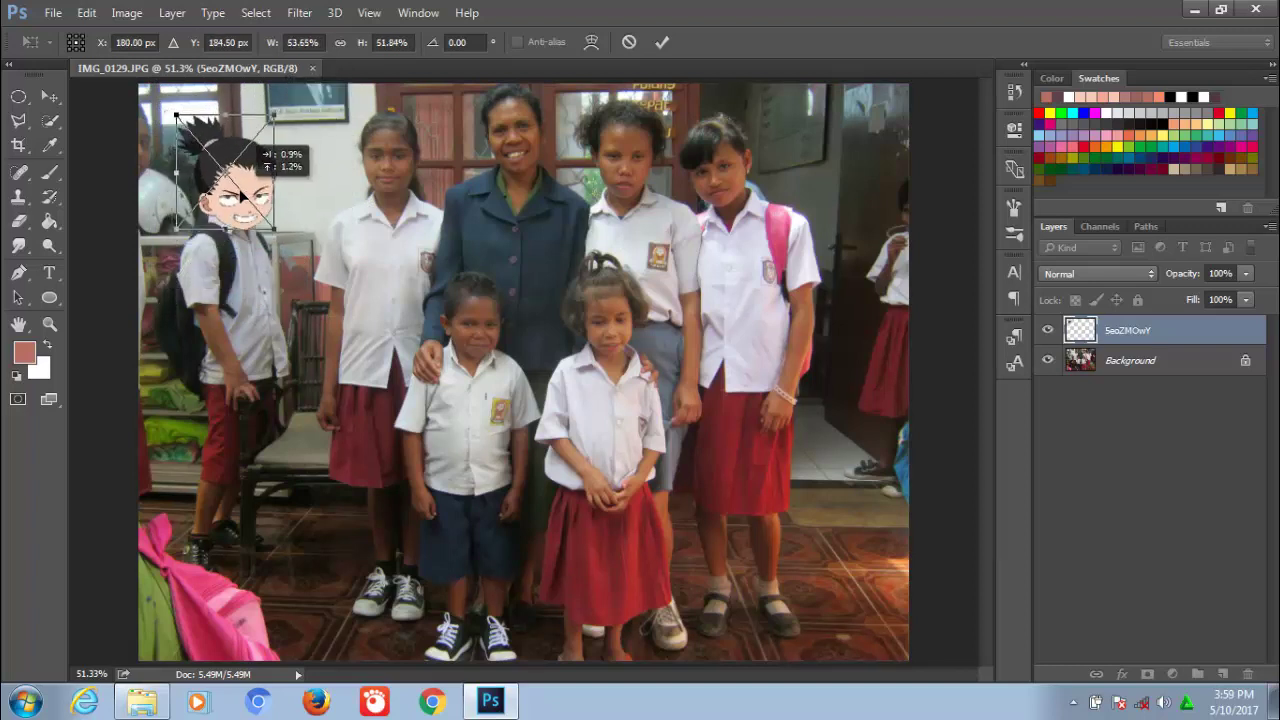
{"action": "left_click", "coordinate": [49, 323]}
Zoom in on the head and shrink it slightly further to about 51%.
{"action": "left_click", "coordinate": [575, 284]}
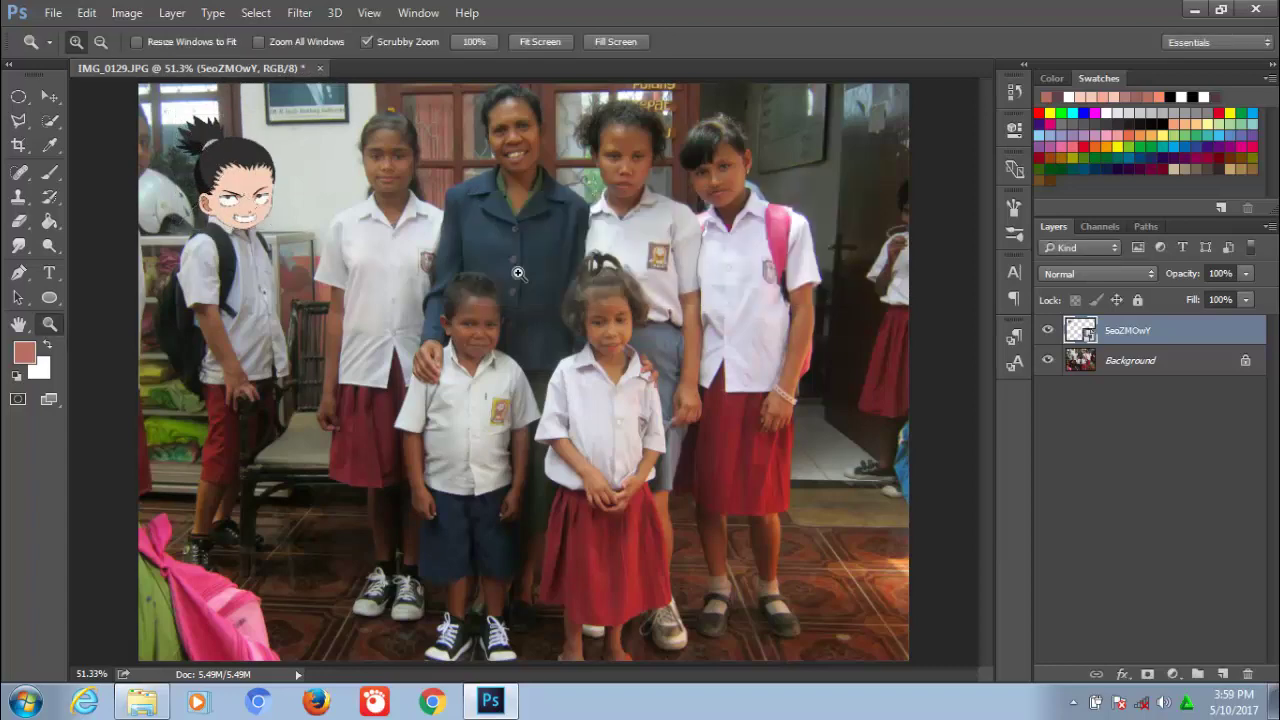
{"action": "left_click_drag", "start_coordinate": [236, 210], "coordinate": [517, 450]}
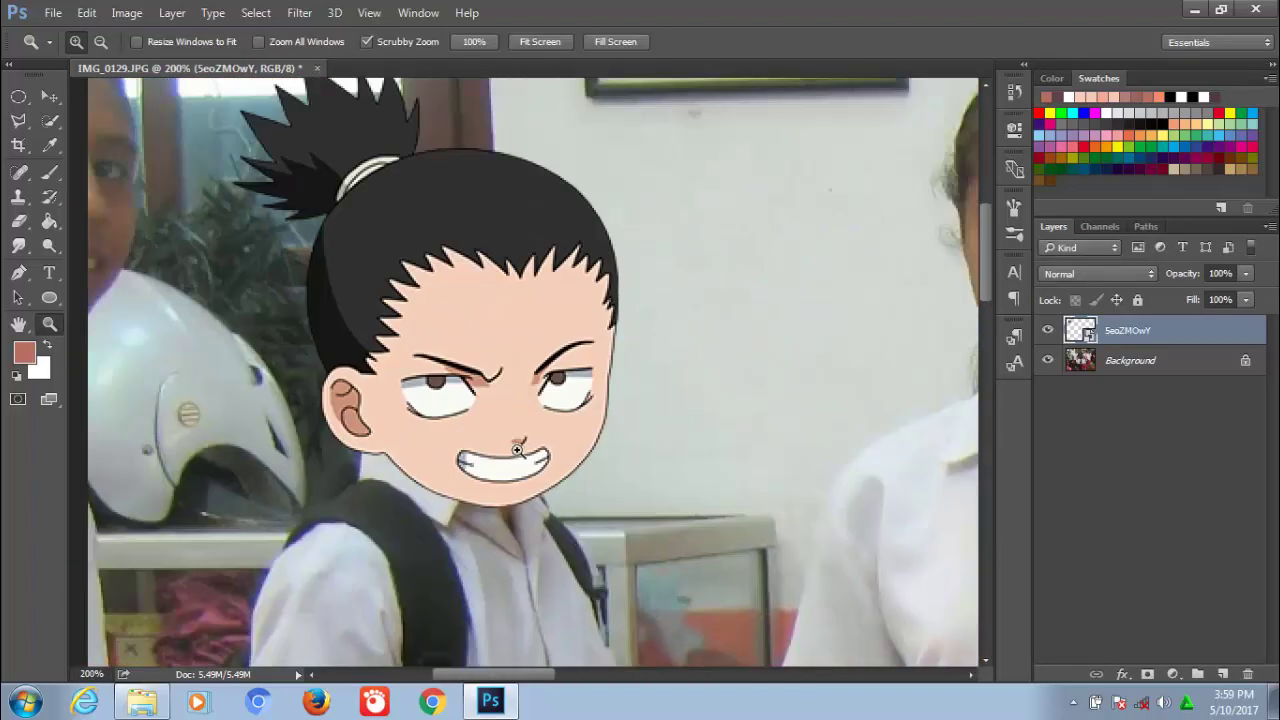
{"action": "key", "text": "ctrl+t"}
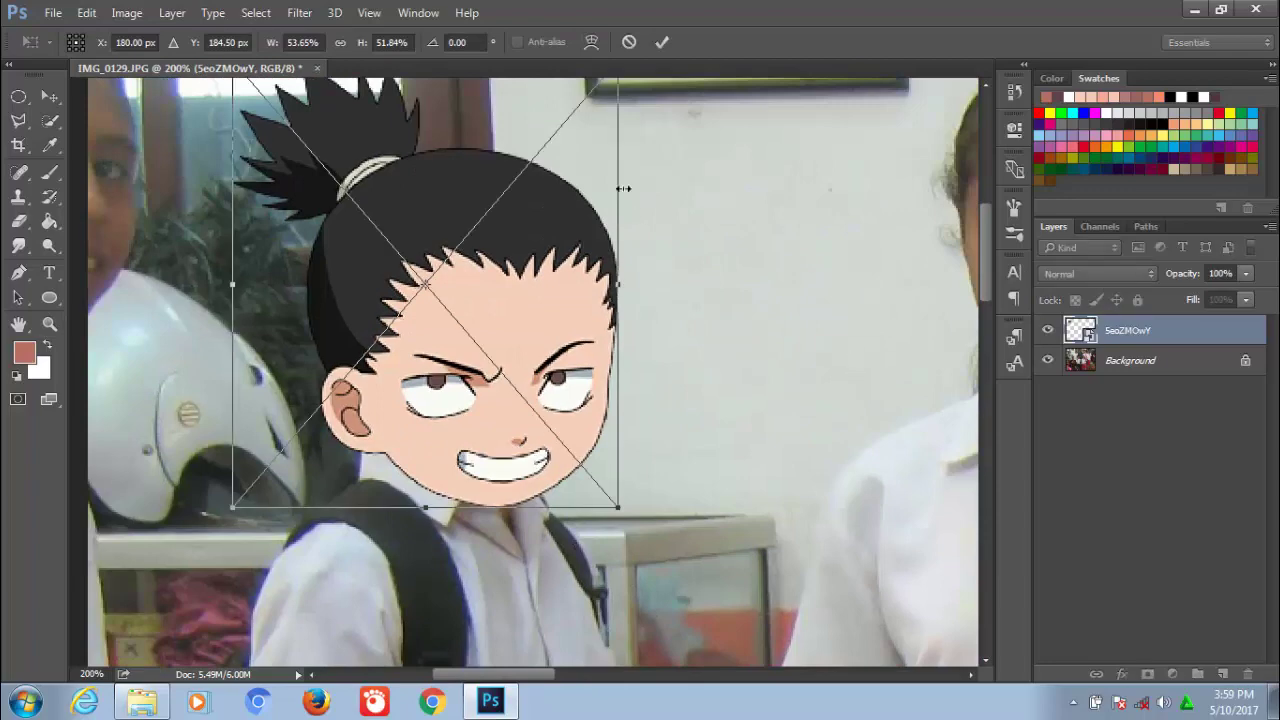
{"action": "left_click_drag", "start_coordinate": [813, 302], "coordinate": [824, 378]}
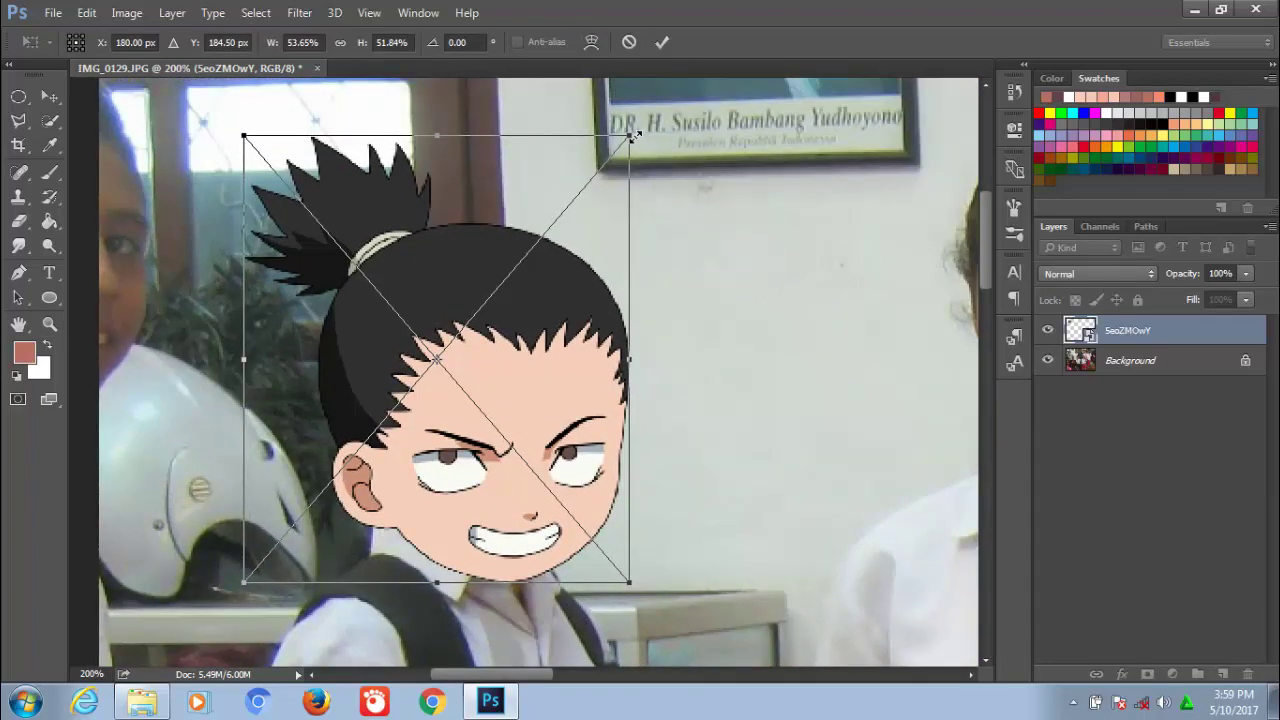
{"action": "left_click_drag", "start_coordinate": [630, 138], "coordinate": [612, 153]}
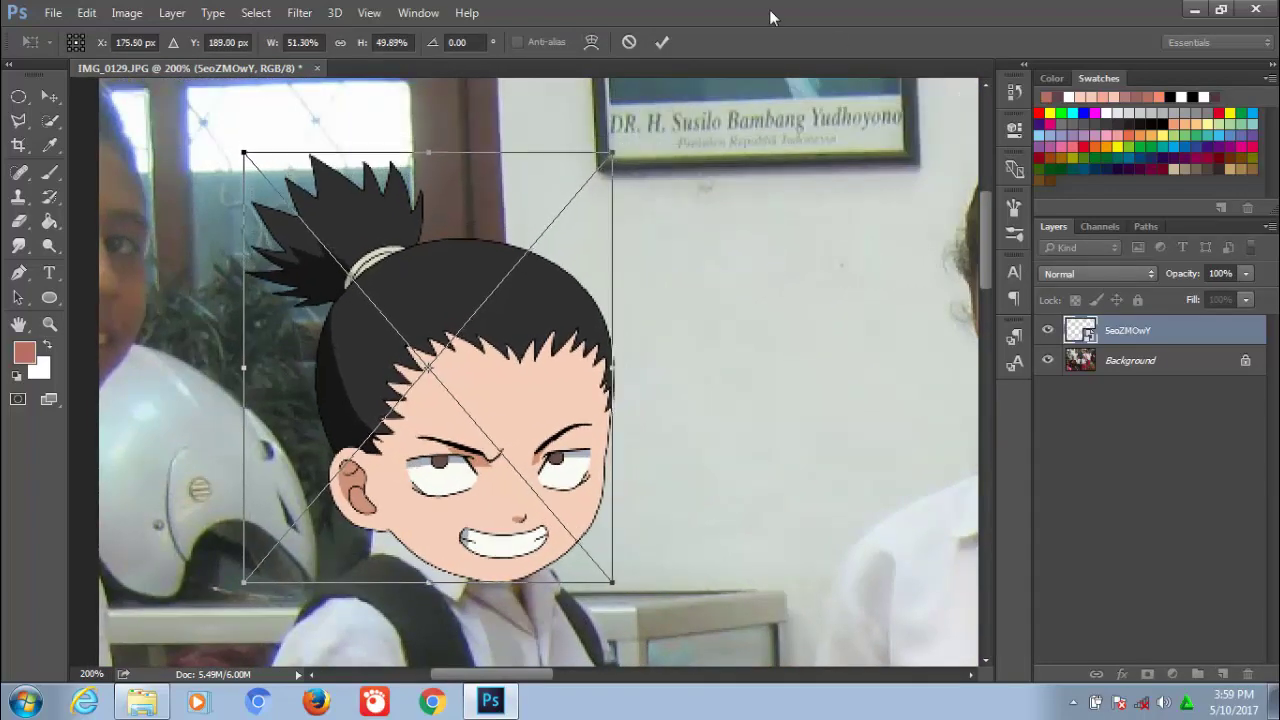
Commit the transform and lower the anime head layer's opacity to 48%.
{"action": "left_click", "coordinate": [663, 45]}
{"action": "left_click", "coordinate": [1246, 273]}
{"action": "left_click_drag", "start_coordinate": [1218, 297], "coordinate": [1196, 297]}
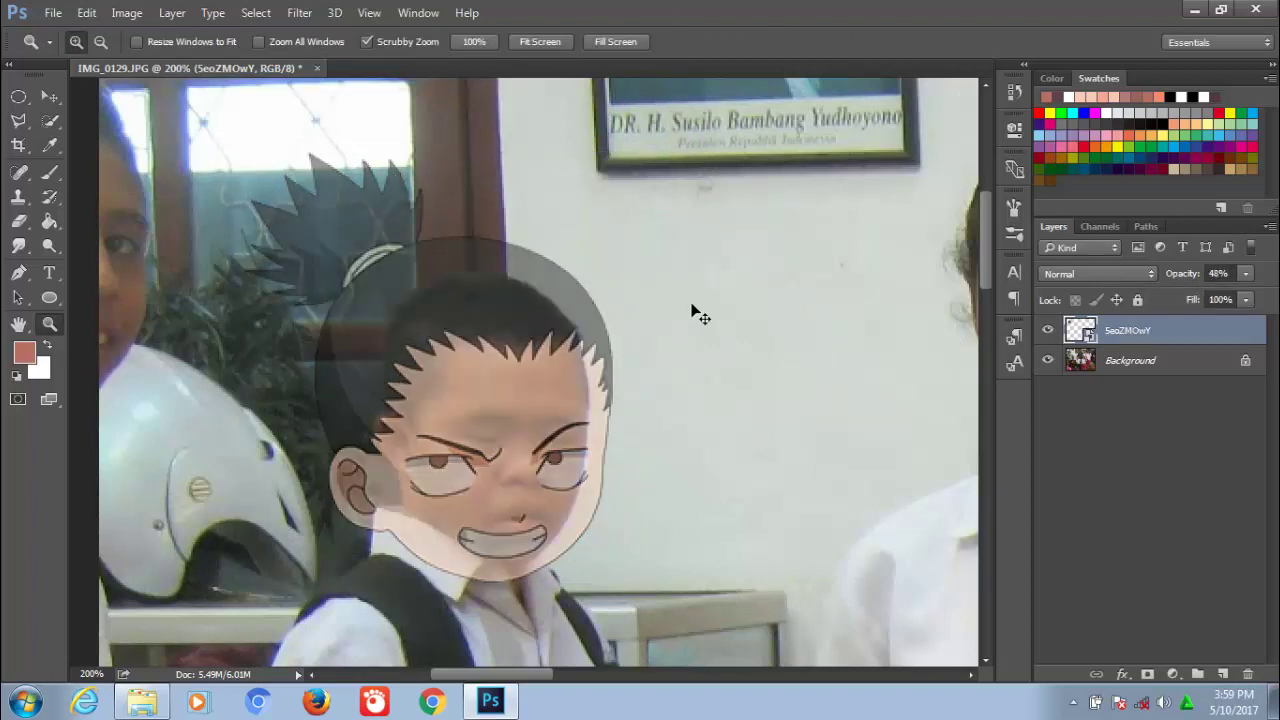
Rescale the head to about 45.6% by 42.7% so it lines up with the boy's face.
{"action": "key", "text": "ctrl+t"}
{"action": "left_click_drag", "start_coordinate": [606, 160], "coordinate": [572, 200]}
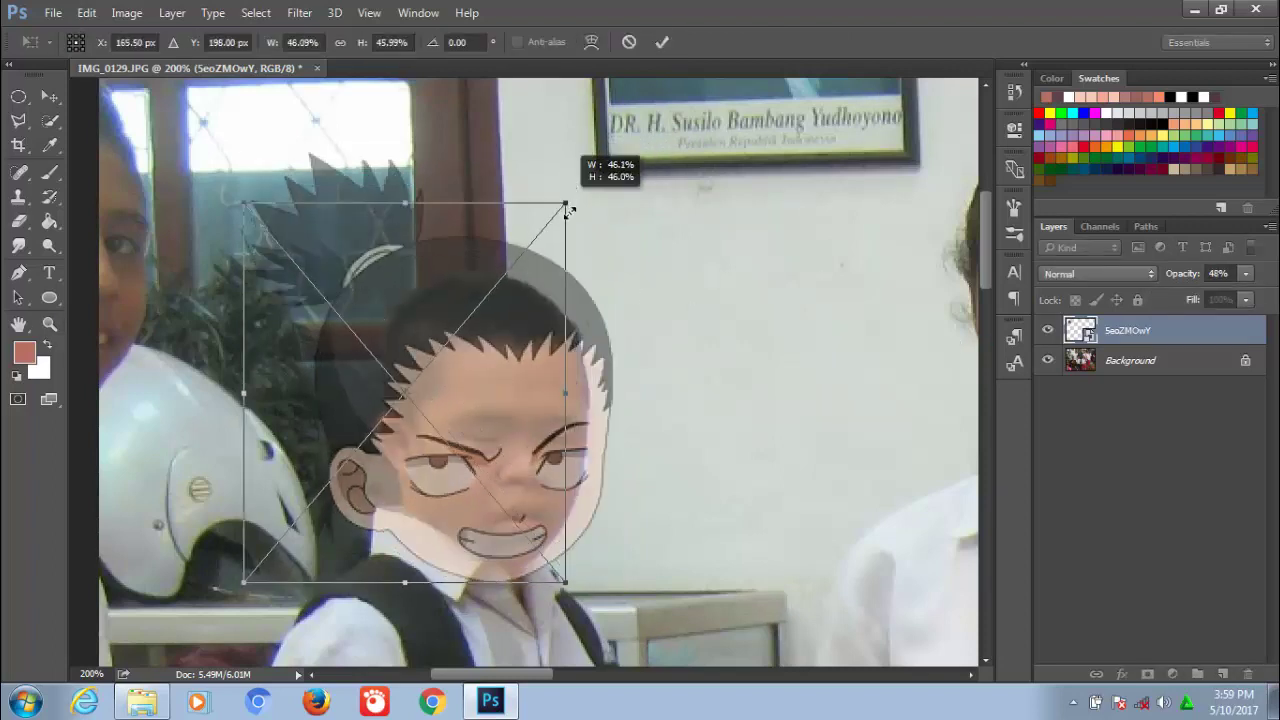
{"action": "left_click_drag", "start_coordinate": [502, 316], "coordinate": [498, 368]}
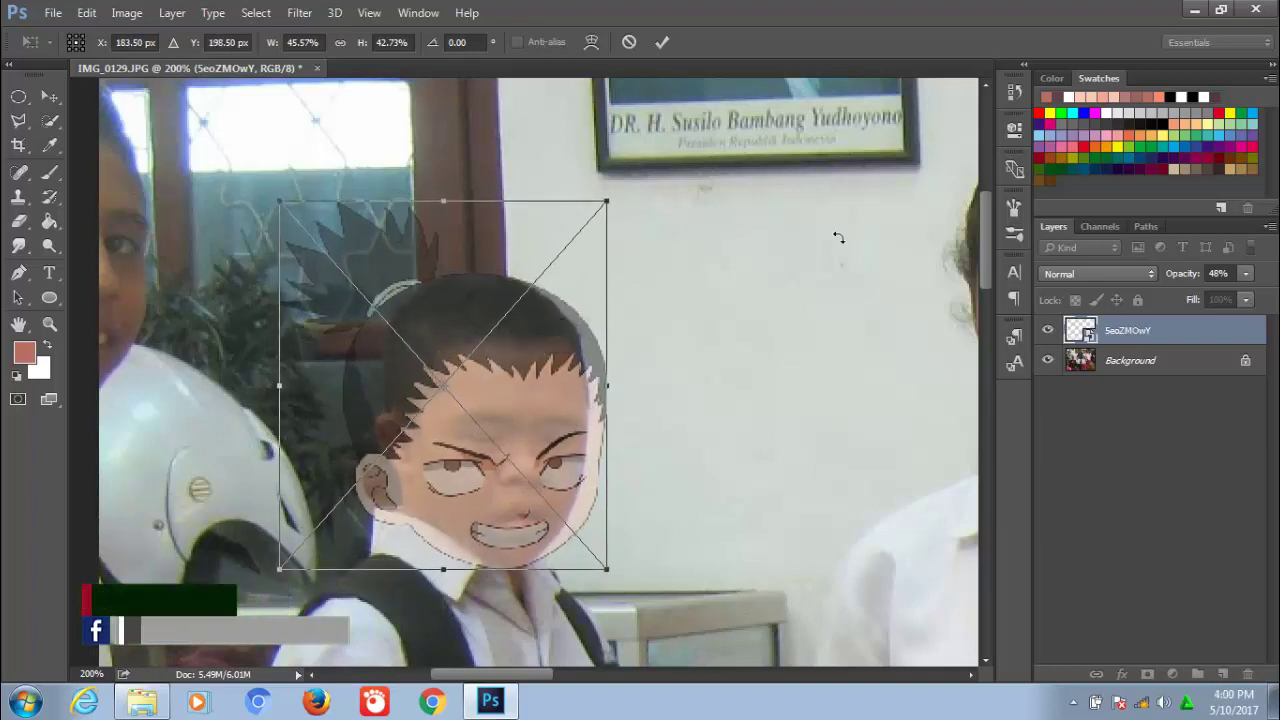
{"action": "key", "text": "Return"}
{"action": "key", "text": "z"}
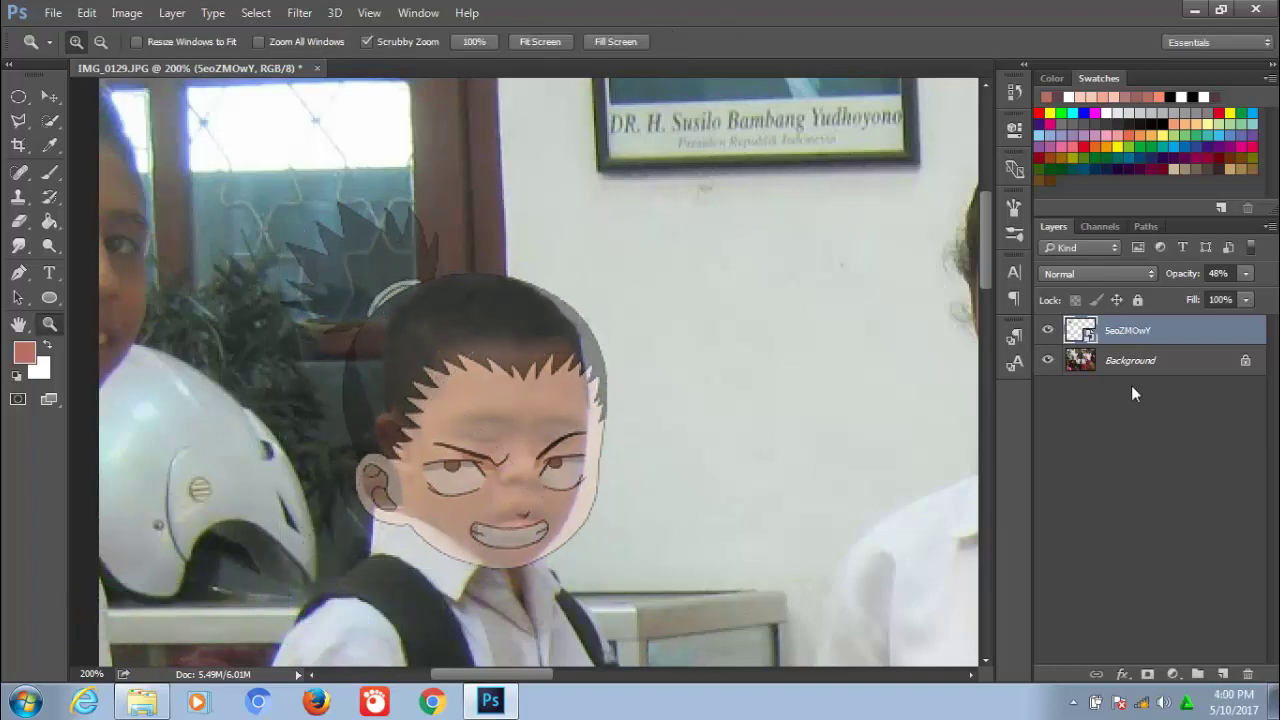
Add a layer mask to the anime head layer and choose a round brush tip.
{"action": "left_click", "coordinate": [1152, 675]}
{"action": "key", "text": "b"}
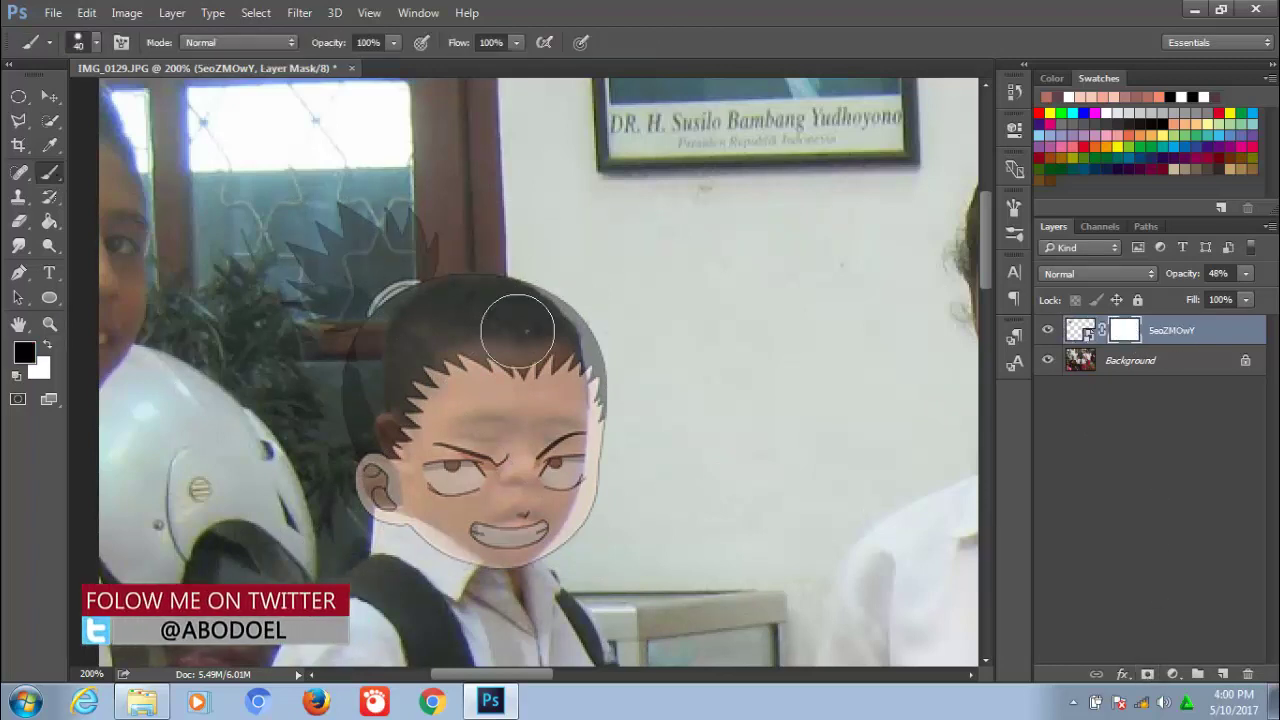
{"action": "right_click", "coordinate": [517, 330]}
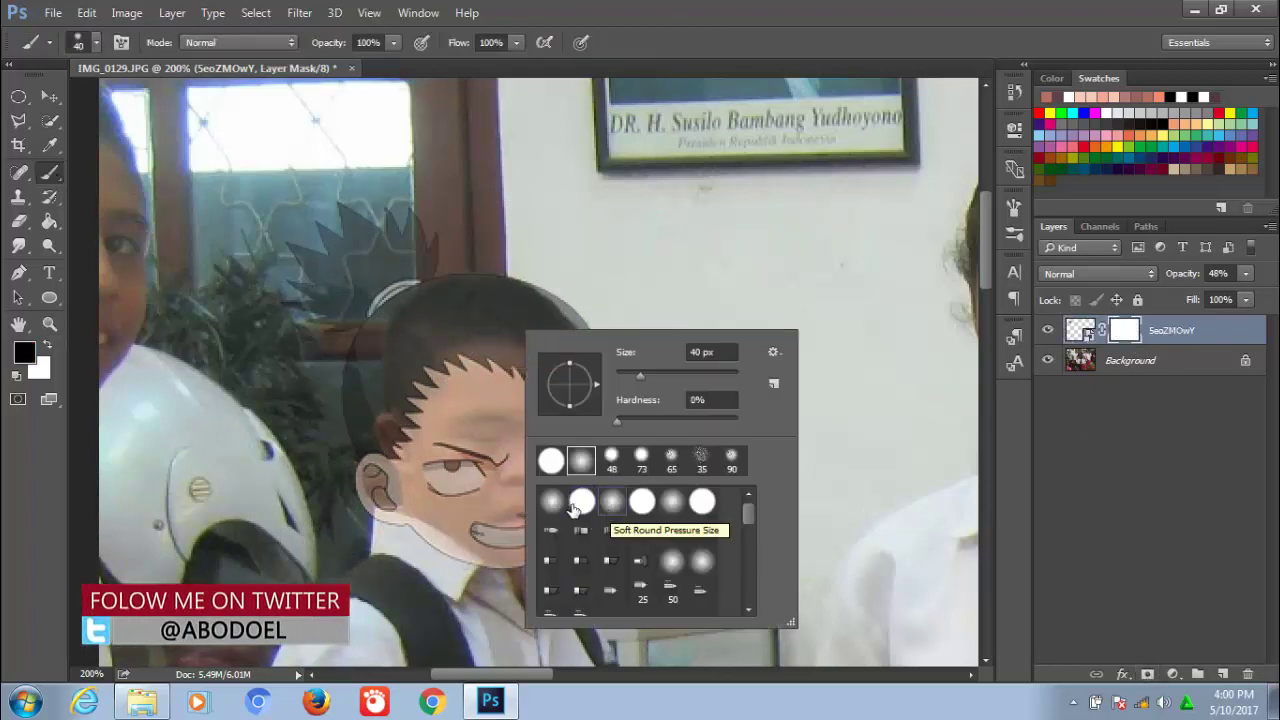
{"action": "double_click", "coordinate": [582, 501]}
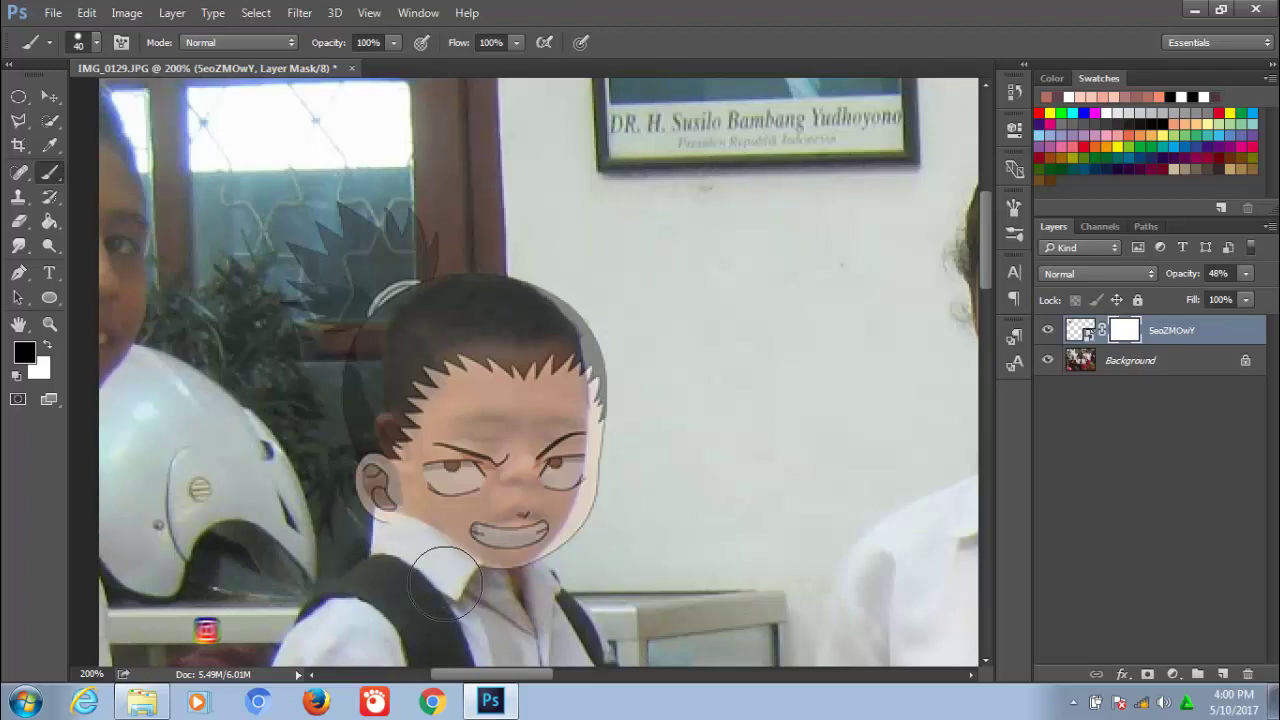
Restore the anime head layer to 100% opacity and fit the whole photo on screen.
{"action": "left_click", "coordinate": [1248, 273]}
{"action": "left_click_drag", "start_coordinate": [1221, 296], "coordinate": [1272, 296]}
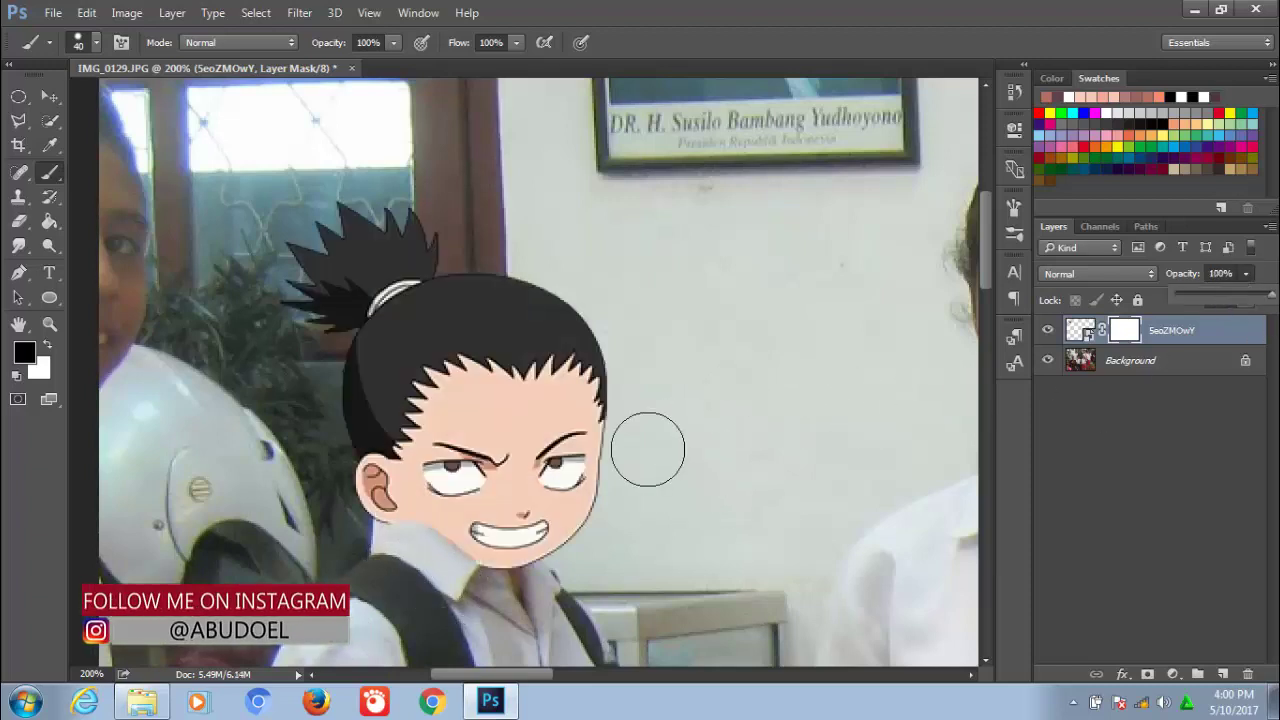
{"action": "left_click", "coordinate": [49, 96]}
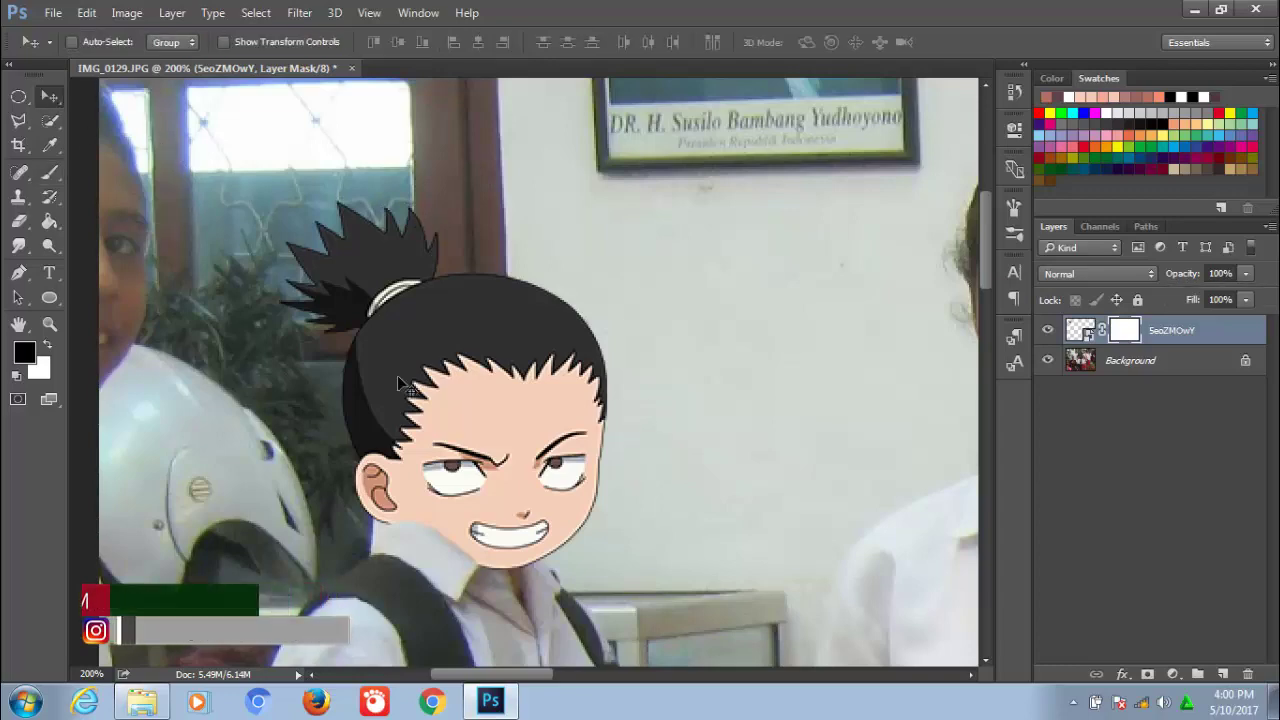
{"action": "key", "text": "ctrl+0"}
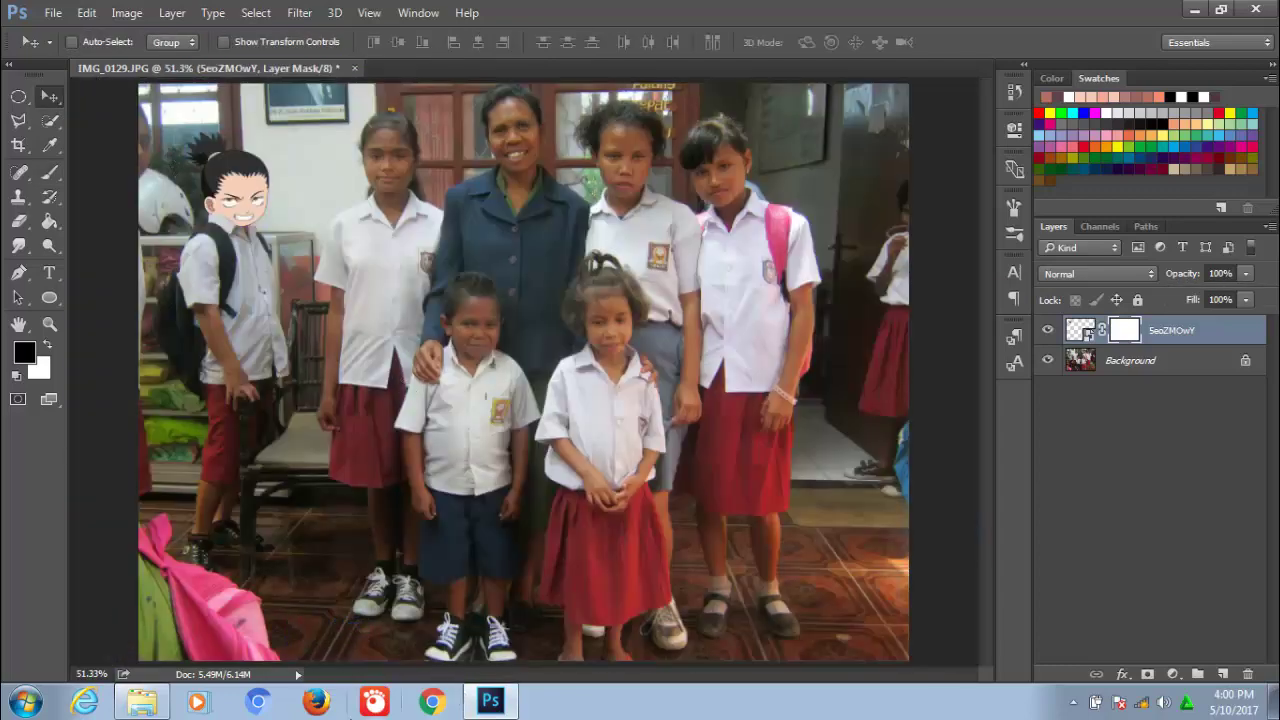
Drag Xo3Eazdj.png from the anime PNG folder onto the school photo.
{"action": "left_click", "coordinate": [141, 703]}
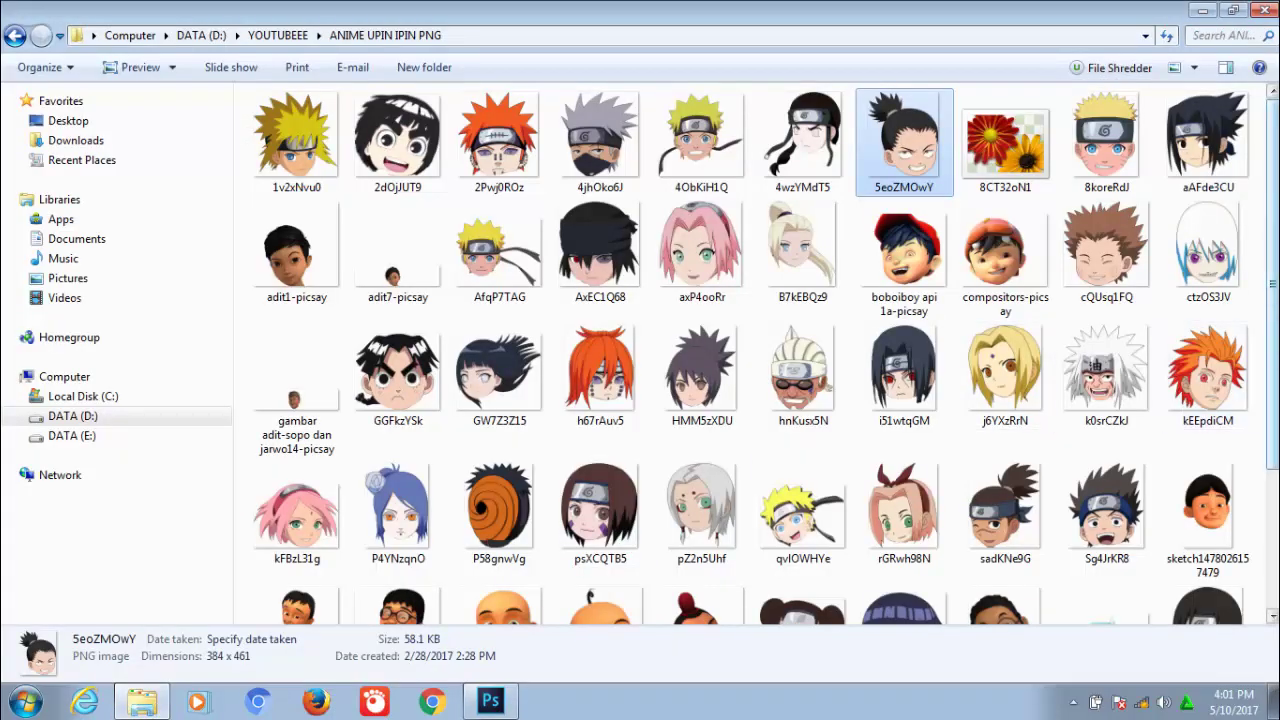
{"action": "scroll", "coordinate": [1276, 230], "scroll_direction": "down", "scroll_amount": 3}
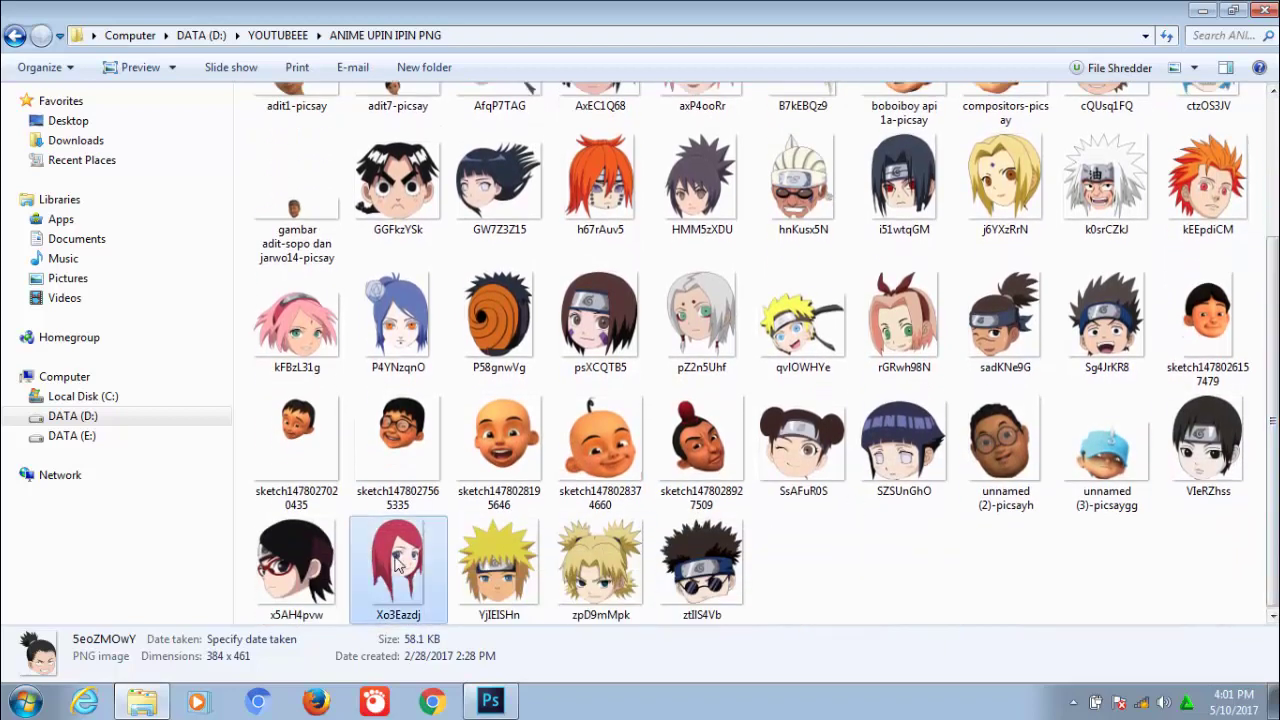
{"action": "mouse_move", "coordinate": [407, 558]}
{"action": "left_mouse_down"}
{"action": "mouse_move", "coordinate": [487, 705]}
{"action": "mouse_move", "coordinate": [395, 343]}
{"action": "left_mouse_up"}
{"action": "left_click_drag", "start_coordinate": [391, 155], "coordinate": [397, 155]}
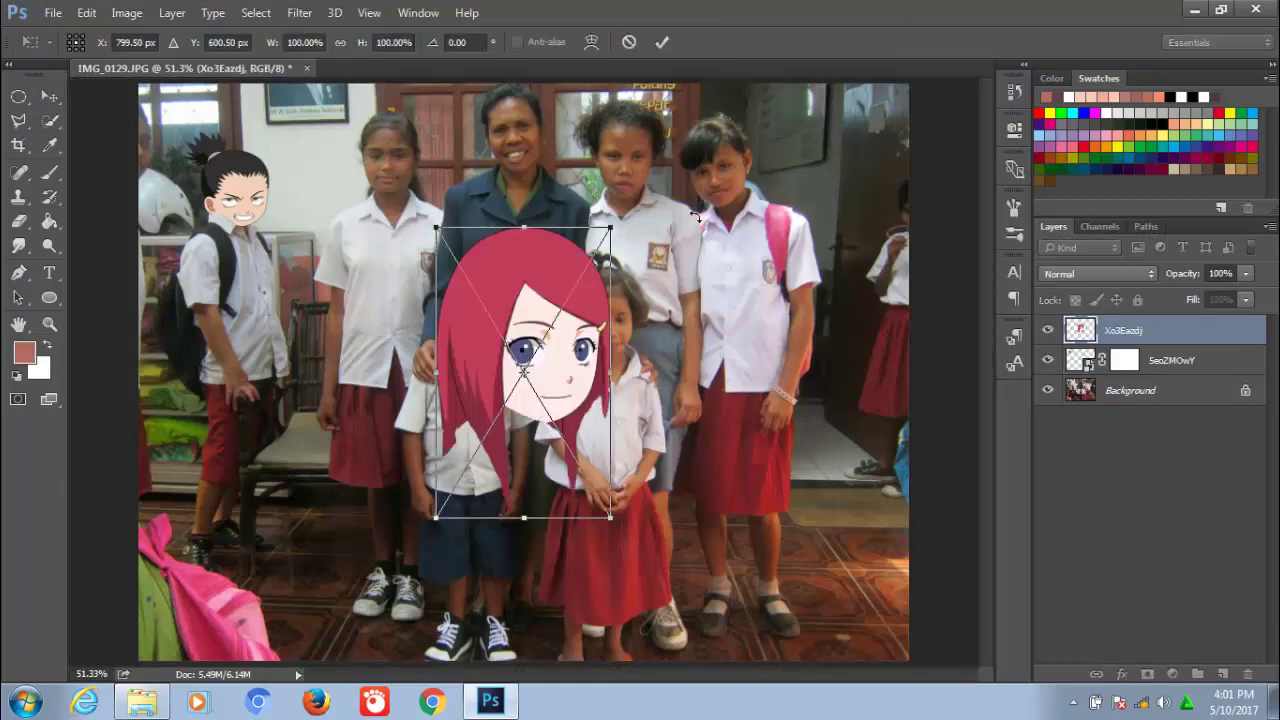
Flip the Xo3Eazdj head horizontally and move it toward the right-hand girl.
{"action": "right_click", "coordinate": [535, 313]}
{"action": "left_click", "coordinate": [609, 568]}
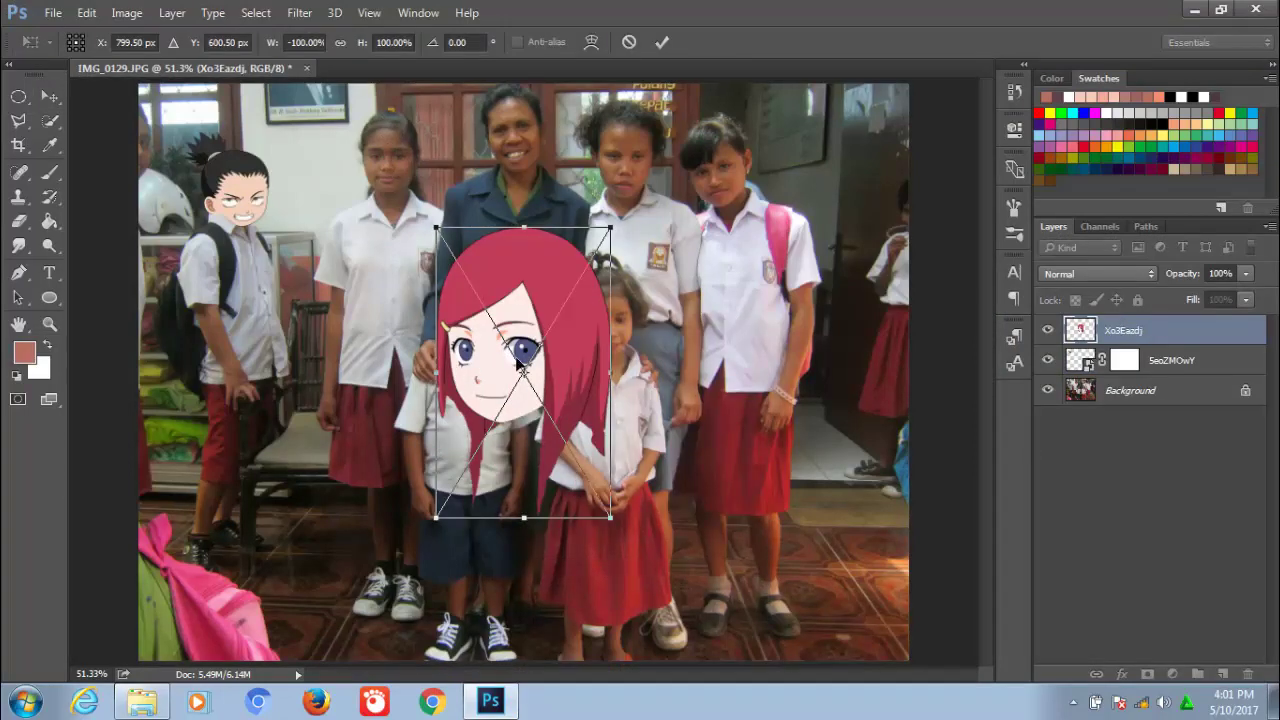
{"action": "left_click_drag", "start_coordinate": [519, 366], "coordinate": [732, 270]}
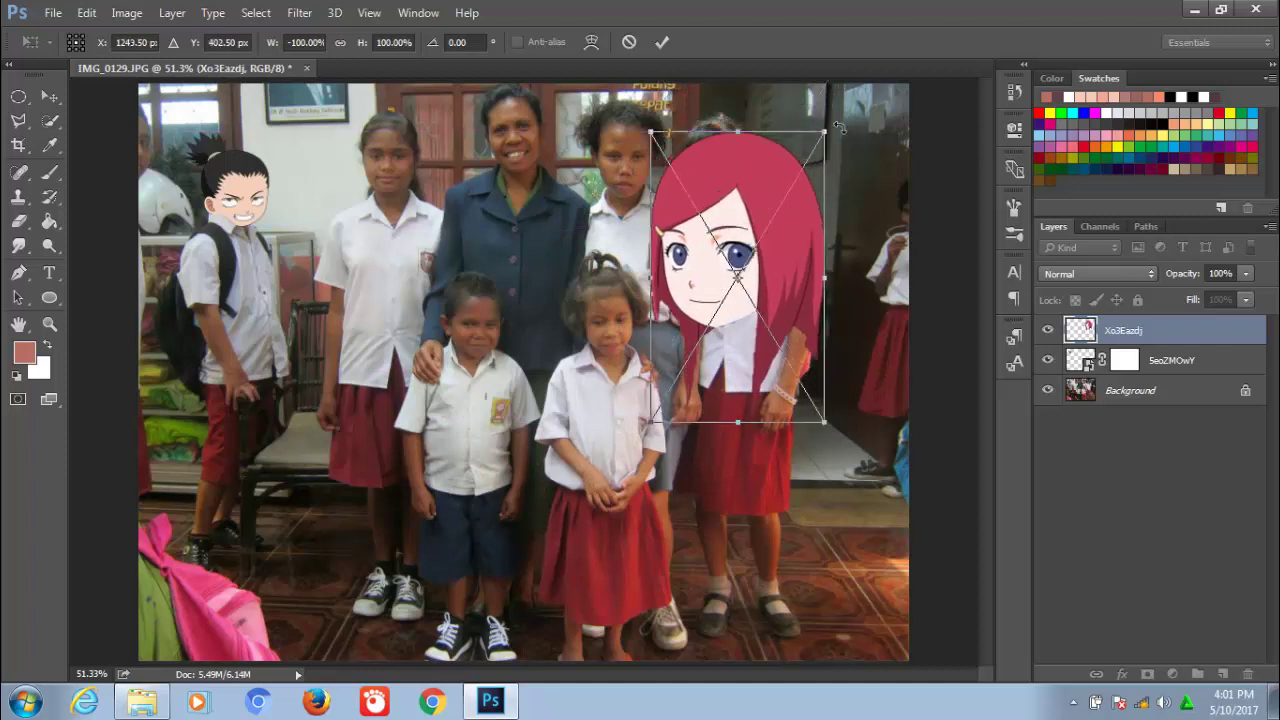
Scale the head to about 49%, rotate it -7.07°, and fade it to 52% over her face.
{"action": "mouse_move", "coordinate": [824, 131]}
{"action": "left_mouse_down"}
{"action": "mouse_move", "coordinate": [738, 274]}
{"action": "mouse_move", "coordinate": [736, 130]}
{"action": "left_mouse_up"}
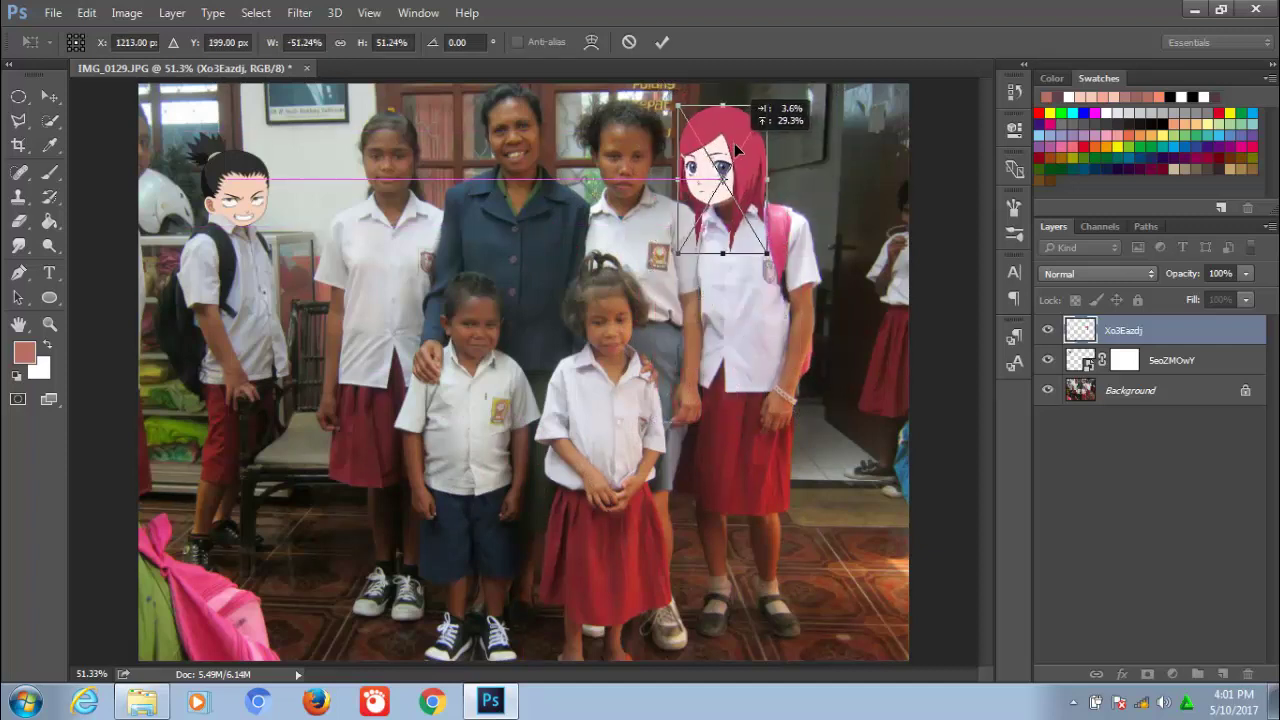
{"action": "left_click_drag", "start_coordinate": [791, 97], "coordinate": [782, 72]}
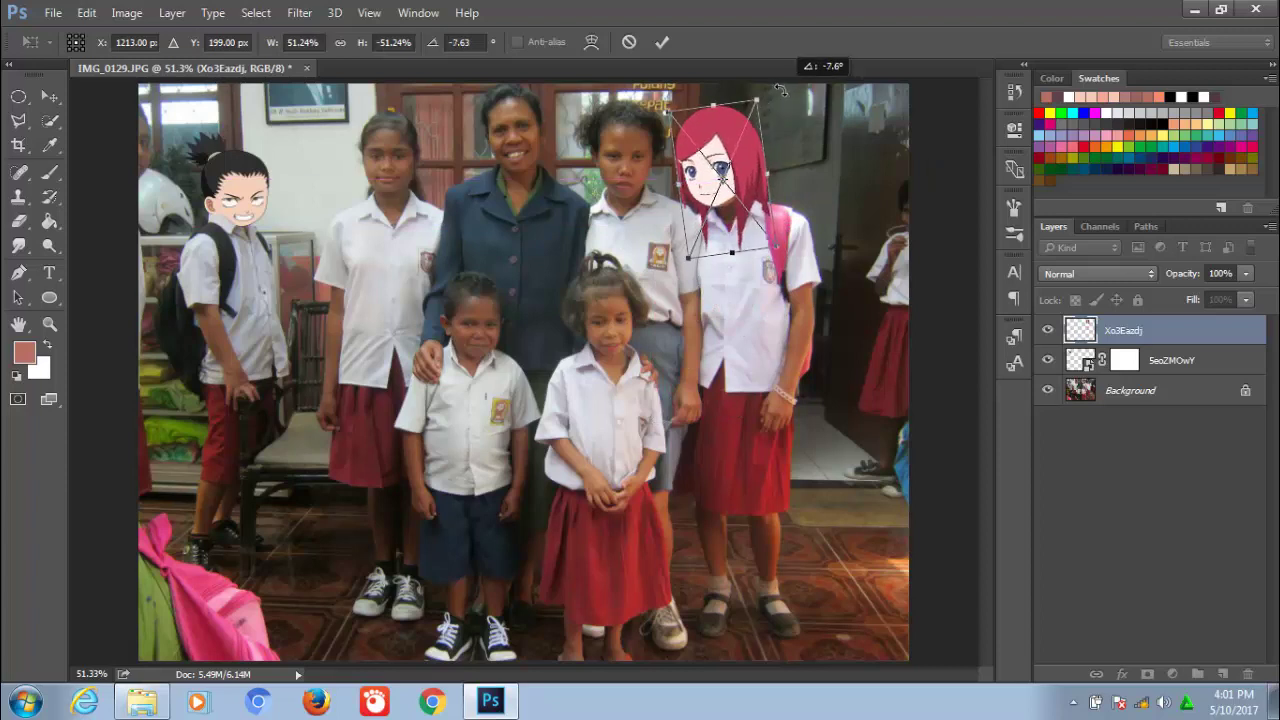
{"action": "left_click_drag", "start_coordinate": [741, 139], "coordinate": [757, 107]}
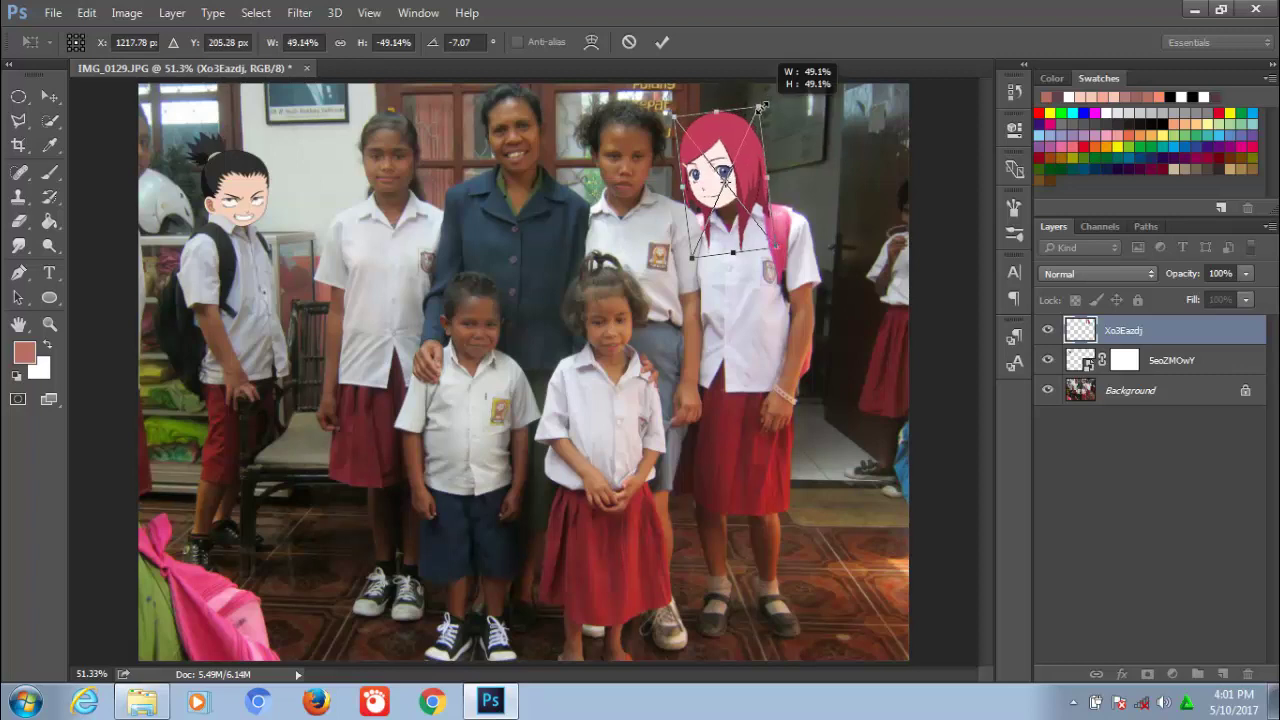
{"action": "left_click_drag", "start_coordinate": [1214, 295], "coordinate": [1200, 295]}
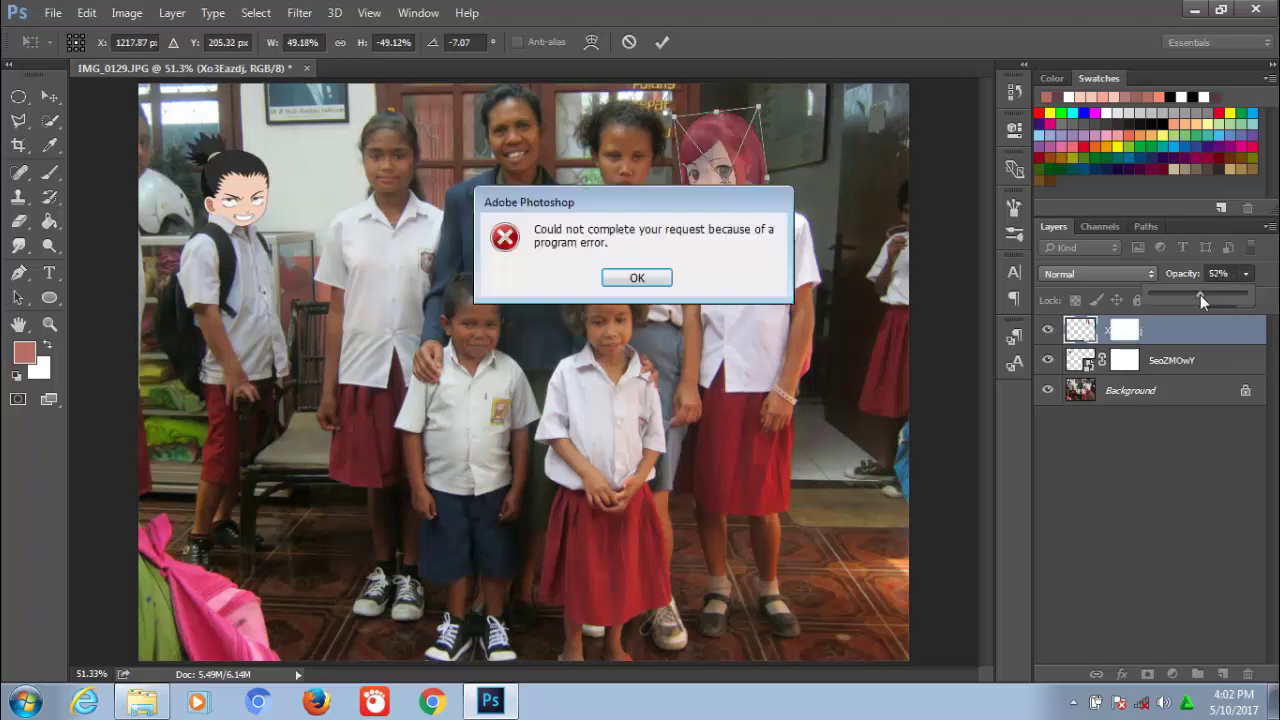
{"action": "left_click", "coordinate": [641, 277]}
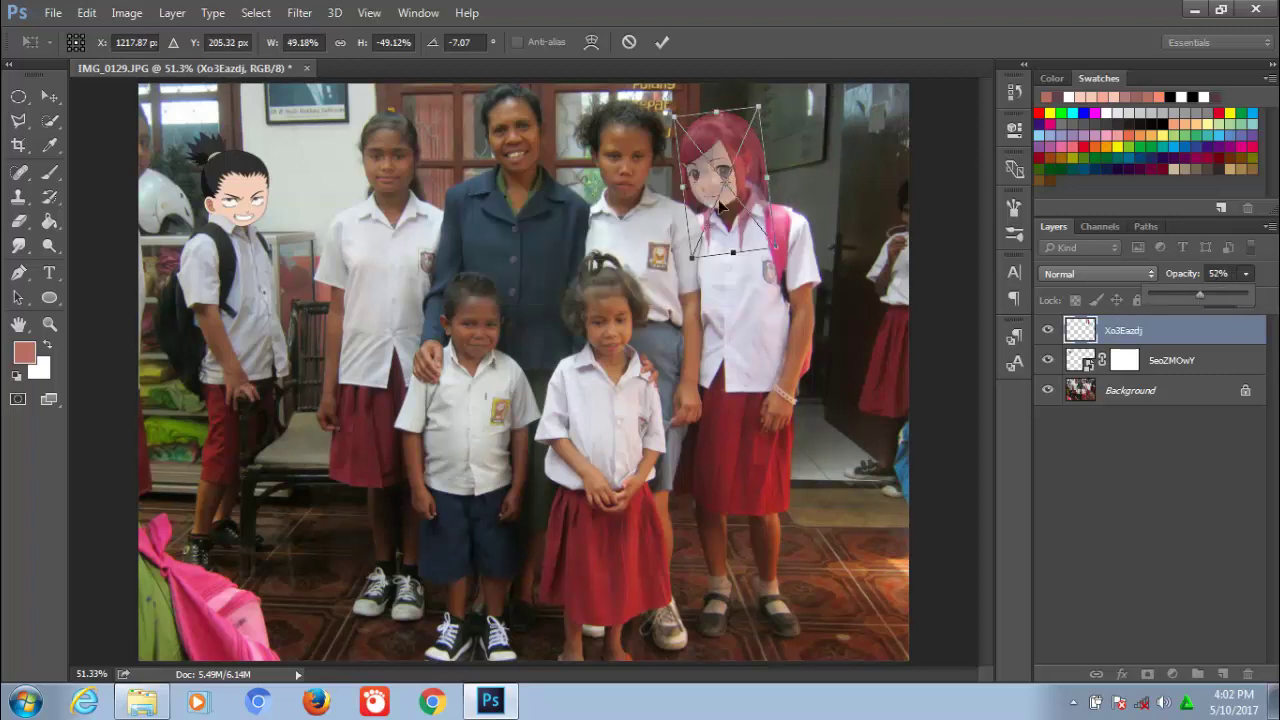
Apply the transform and zoom to 200% on the red-haired head.
{"action": "left_click", "coordinate": [660, 43]}
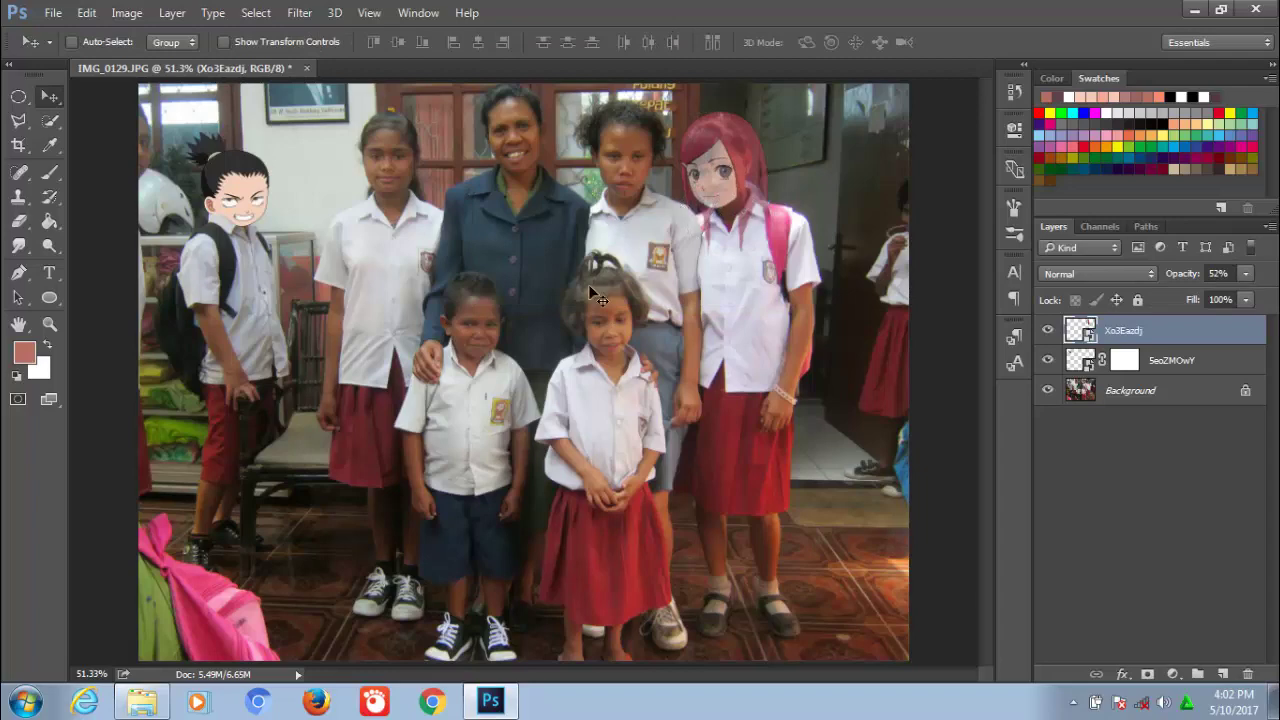
{"action": "key", "text": "z"}
{"action": "left_click", "coordinate": [709, 195]}
{"action": "left_click", "coordinate": [660, 250]}
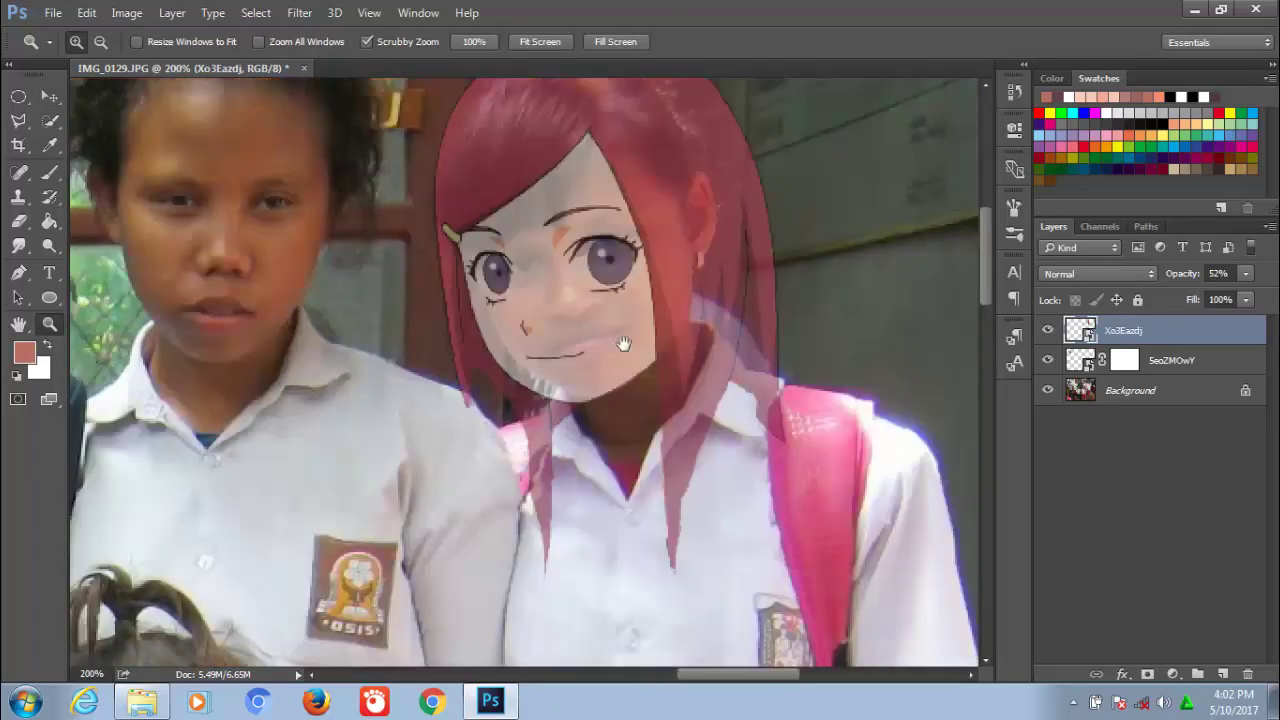
{"action": "mouse_move", "coordinate": [623, 344]}
{"action": "left_mouse_down"}
{"action": "mouse_move", "coordinate": [615, 414]}
{"action": "mouse_move", "coordinate": [636, 388]}
{"action": "left_mouse_up"}
Align the red-haired head over the face and restore it to 100% opacity.
{"action": "key", "text": "v"}
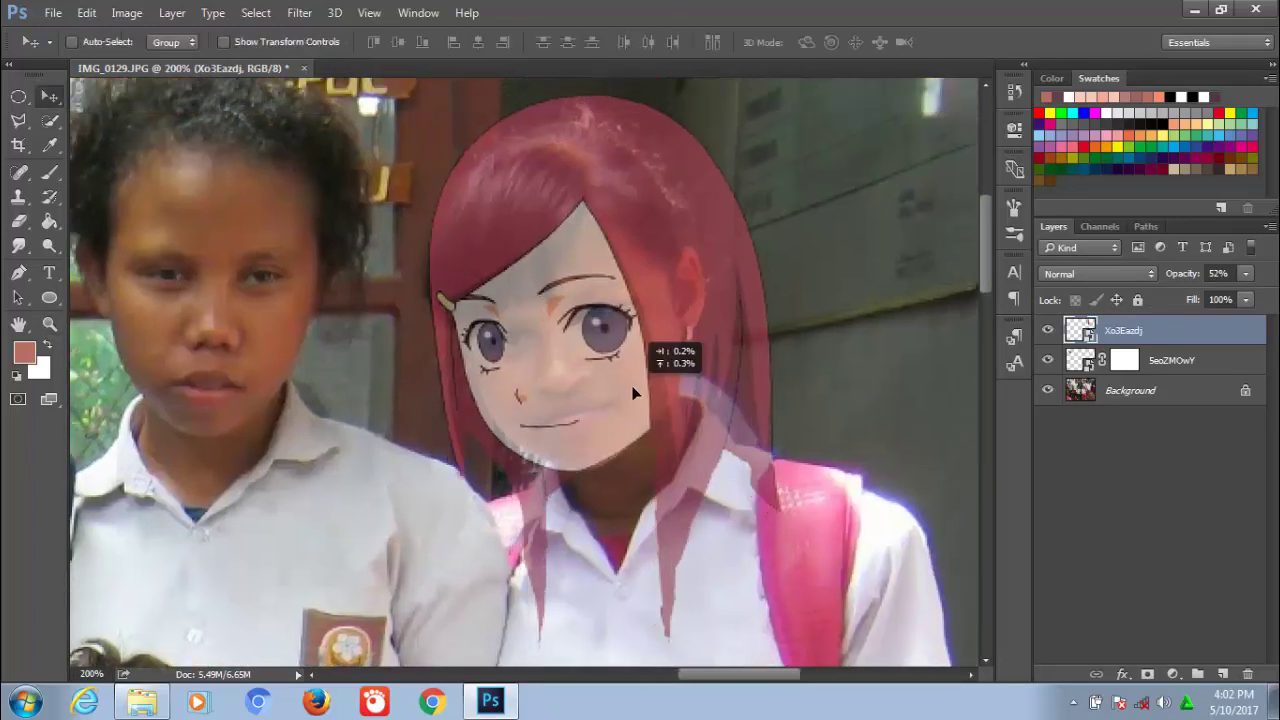
{"action": "left_click", "coordinate": [1246, 273]}
{"action": "left_click_drag", "start_coordinate": [1227, 294], "coordinate": [1275, 294]}
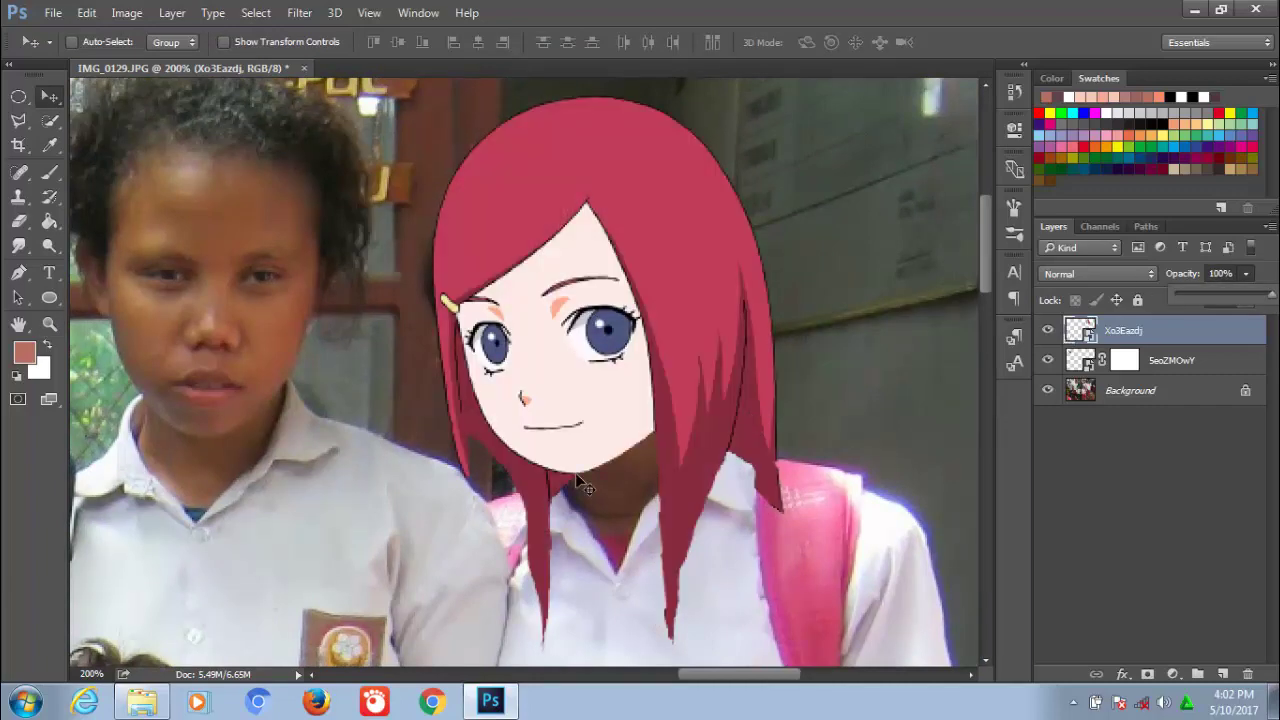
{"action": "key", "text": "ctrl"}
{"action": "key", "text": "ctrl"}
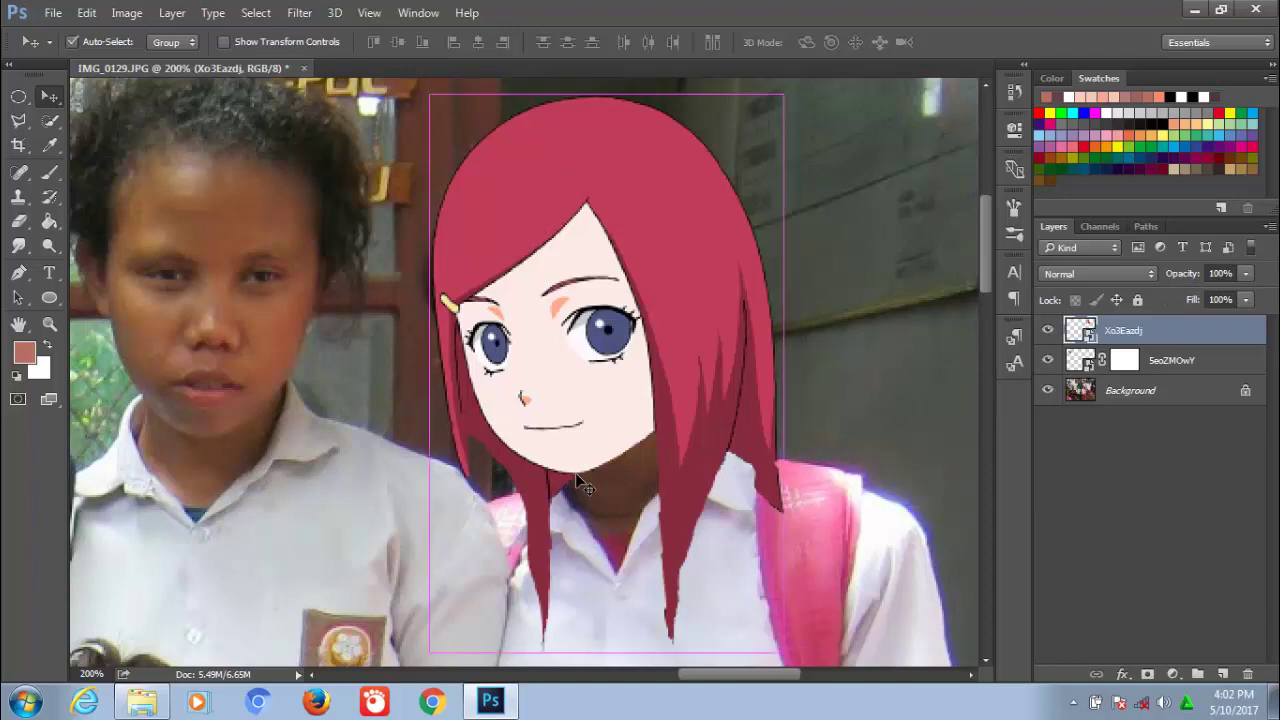
{"action": "key", "text": "ctrl+0"}
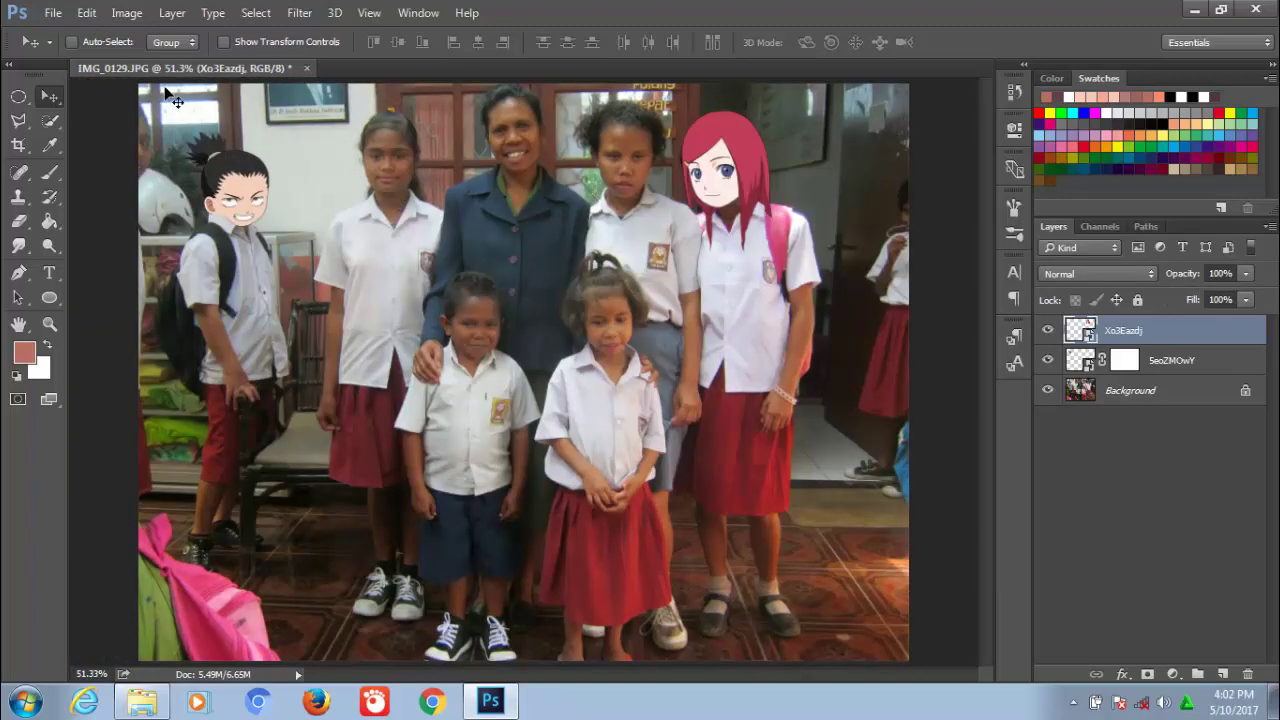
Drag P4YNzqnO.png from the anime PNG folder into Photoshop.
{"action": "left_click", "coordinate": [142, 702]}
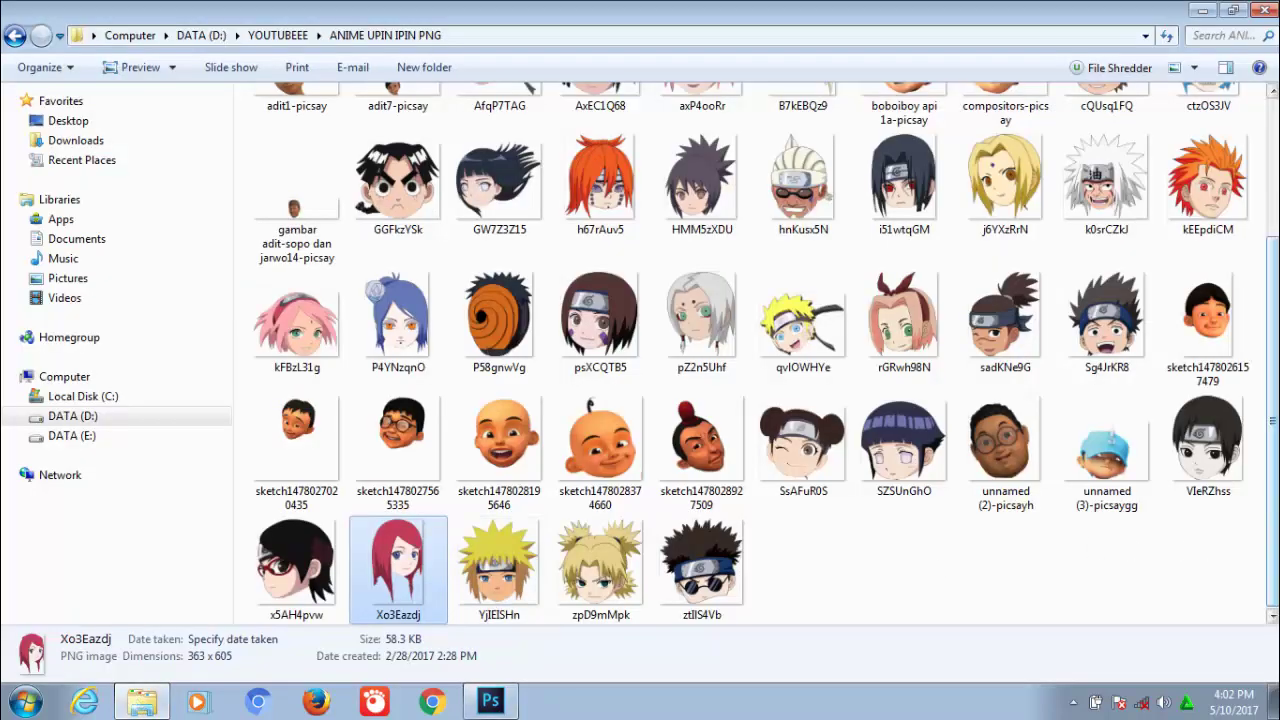
{"action": "scroll", "coordinate": [455, 437], "scroll_direction": "up", "scroll_amount": 2}
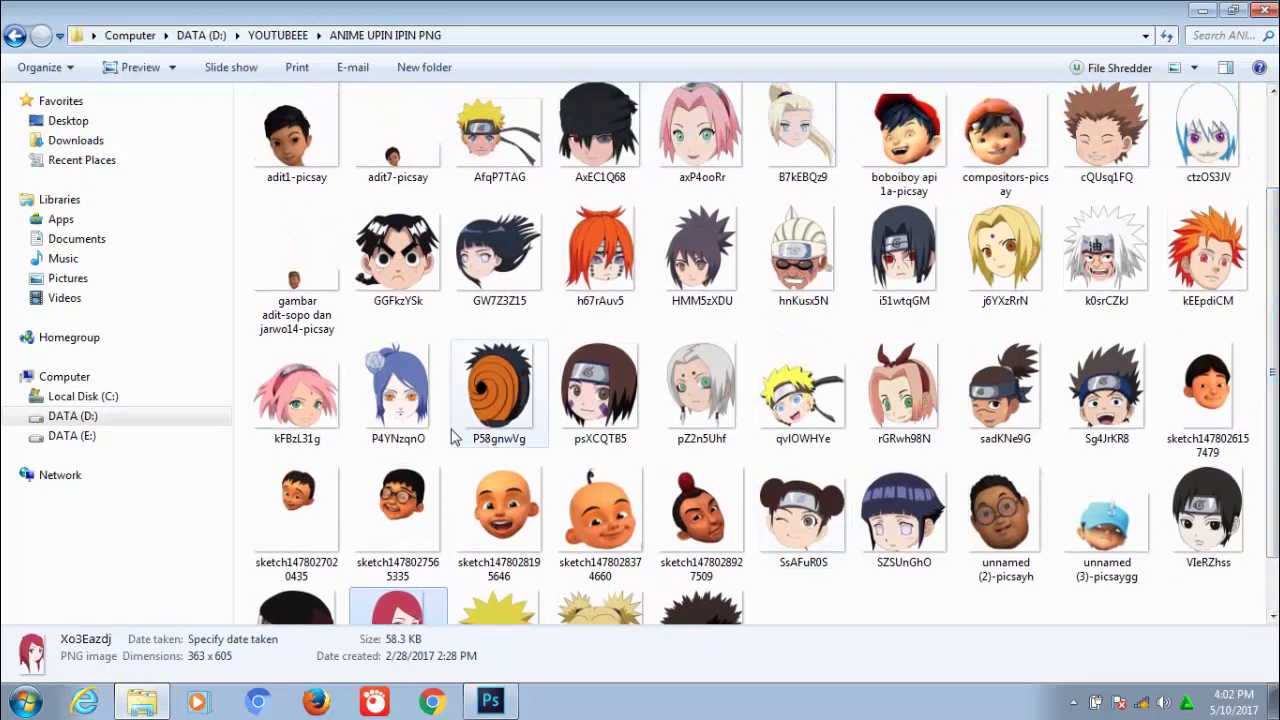
{"action": "mouse_move", "coordinate": [395, 398]}
{"action": "left_mouse_down"}
{"action": "mouse_move", "coordinate": [497, 705]}
{"action": "mouse_move", "coordinate": [612, 145]}
{"action": "mouse_move", "coordinate": [612, 174]}
{"action": "left_mouse_up"}
Place the blue-haired P4YNzqnO head at about 60% and move it onto the second-from-left girl.
{"action": "mouse_move", "coordinate": [543, 362]}
{"action": "left_mouse_down"}
{"action": "mouse_move", "coordinate": [400, 188]}
{"action": "mouse_move", "coordinate": [396, 213]}
{"action": "left_mouse_up"}
{"action": "left_click_drag", "start_coordinate": [299, 110], "coordinate": [373, 203]}
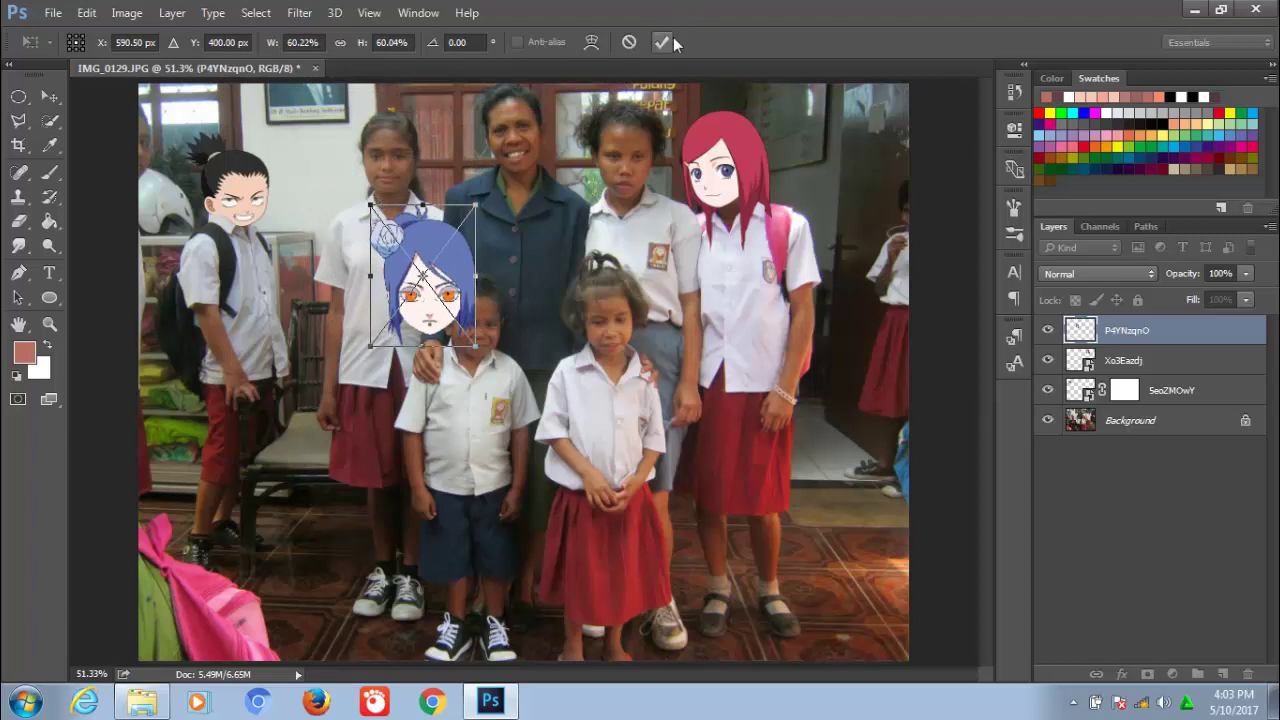
{"action": "left_click", "coordinate": [662, 42]}
{"action": "left_click", "coordinate": [1245, 274]}
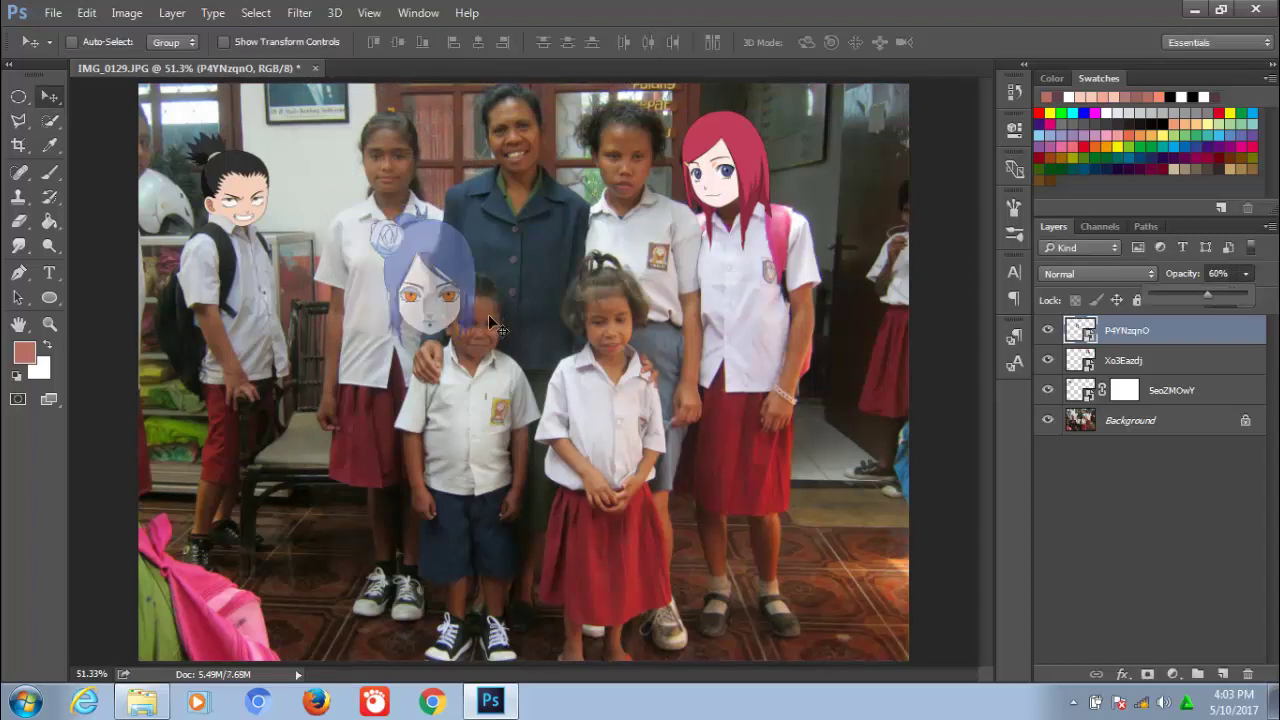
{"action": "left_click_drag", "start_coordinate": [428, 292], "coordinate": [393, 176]}
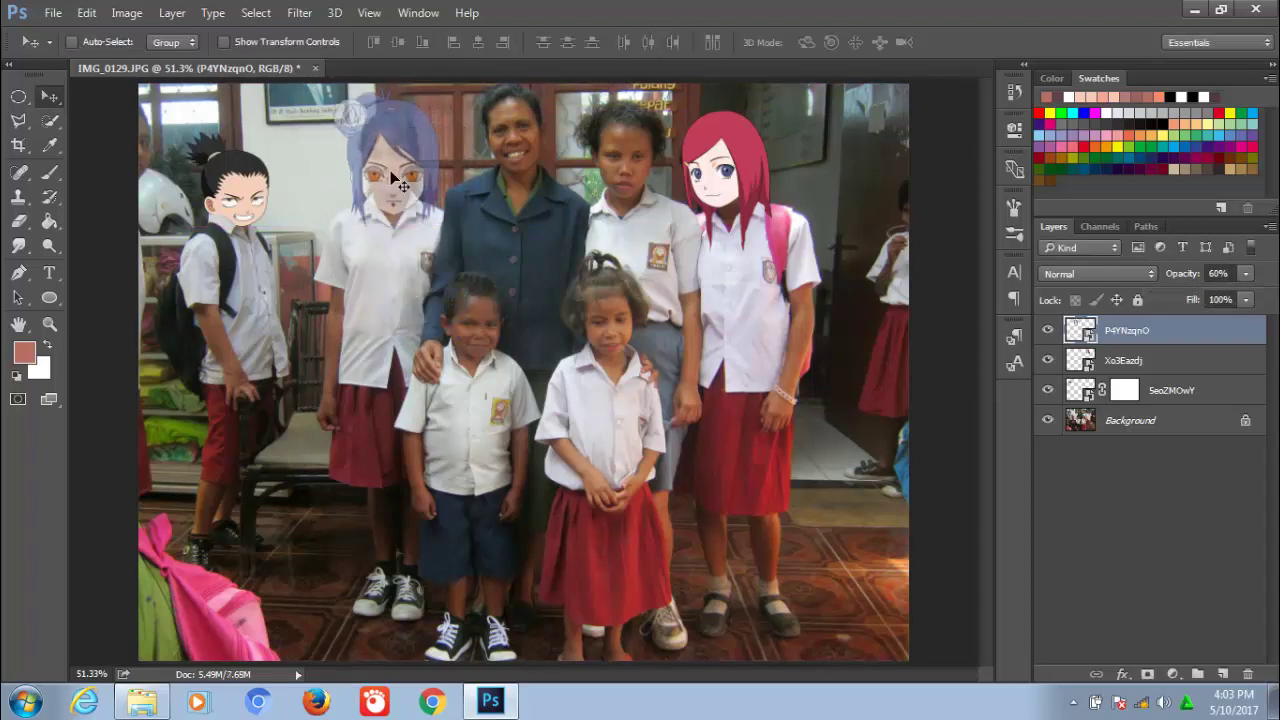
Rescale the blue-haired head to about 51%, fit it over her face, and set 100% opacity.
{"action": "key", "text": "ctrl+t"}
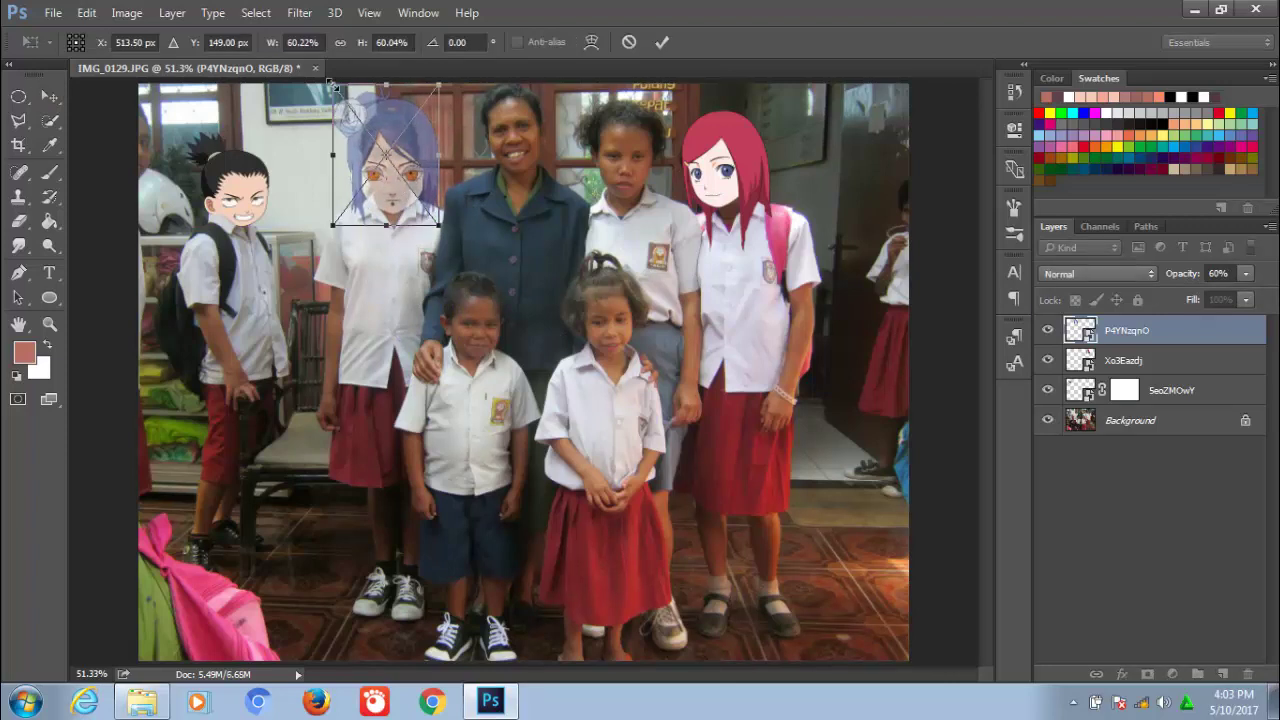
{"action": "left_click_drag", "start_coordinate": [333, 86], "coordinate": [350, 106]}
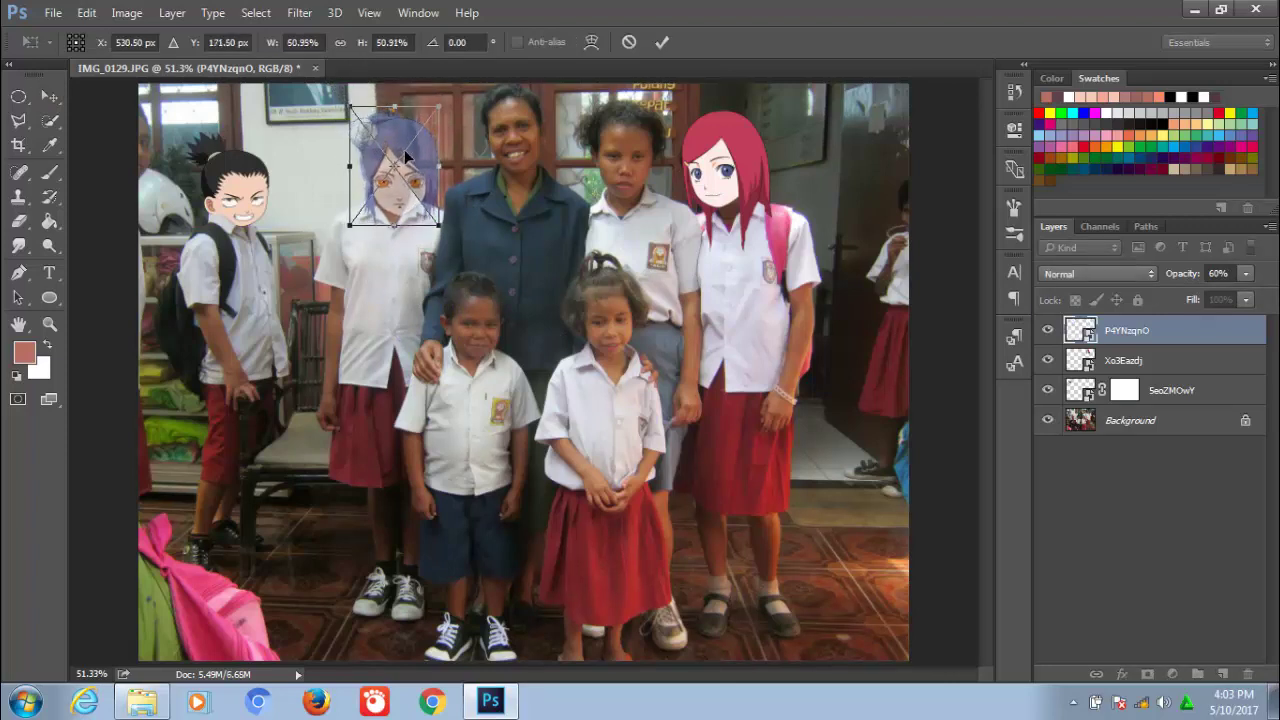
{"action": "left_click_drag", "start_coordinate": [409, 157], "coordinate": [400, 145]}
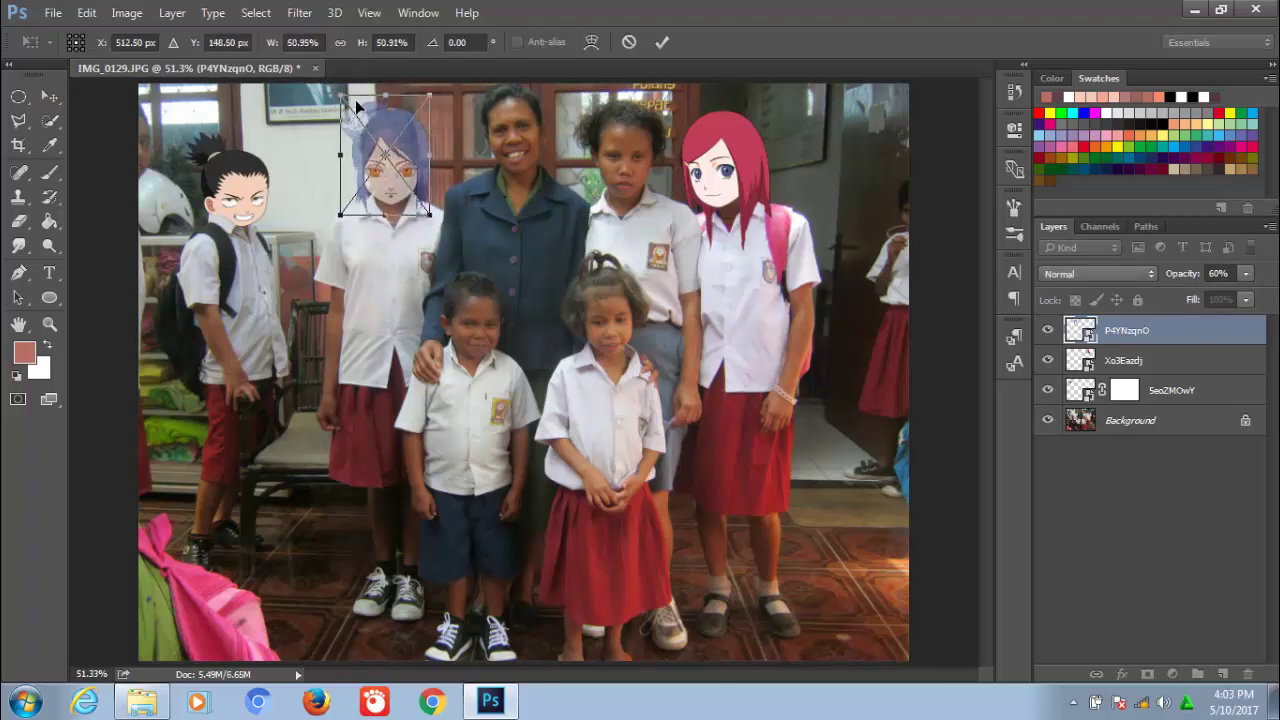
{"action": "left_click_drag", "start_coordinate": [340, 95], "coordinate": [346, 101]}
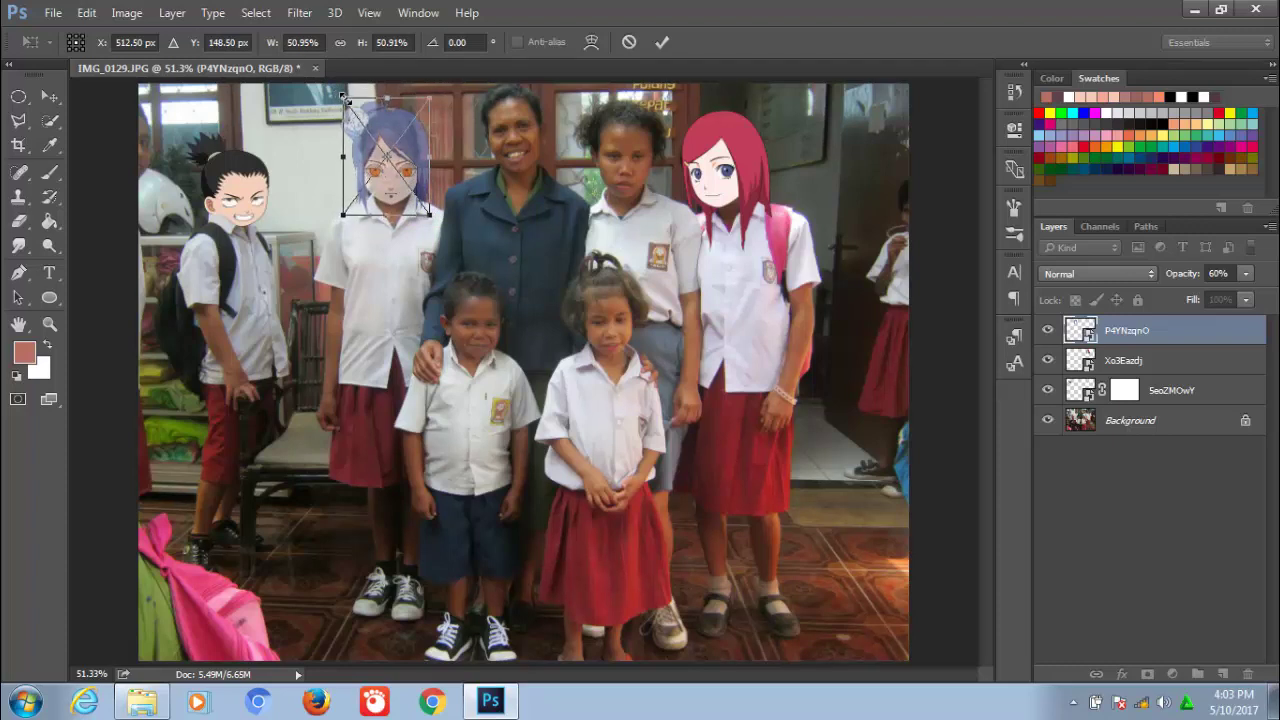
{"action": "left_click", "coordinate": [662, 42]}
{"action": "left_click", "coordinate": [1248, 273]}
{"action": "left_click_drag", "start_coordinate": [1232, 293], "coordinate": [1272, 293]}
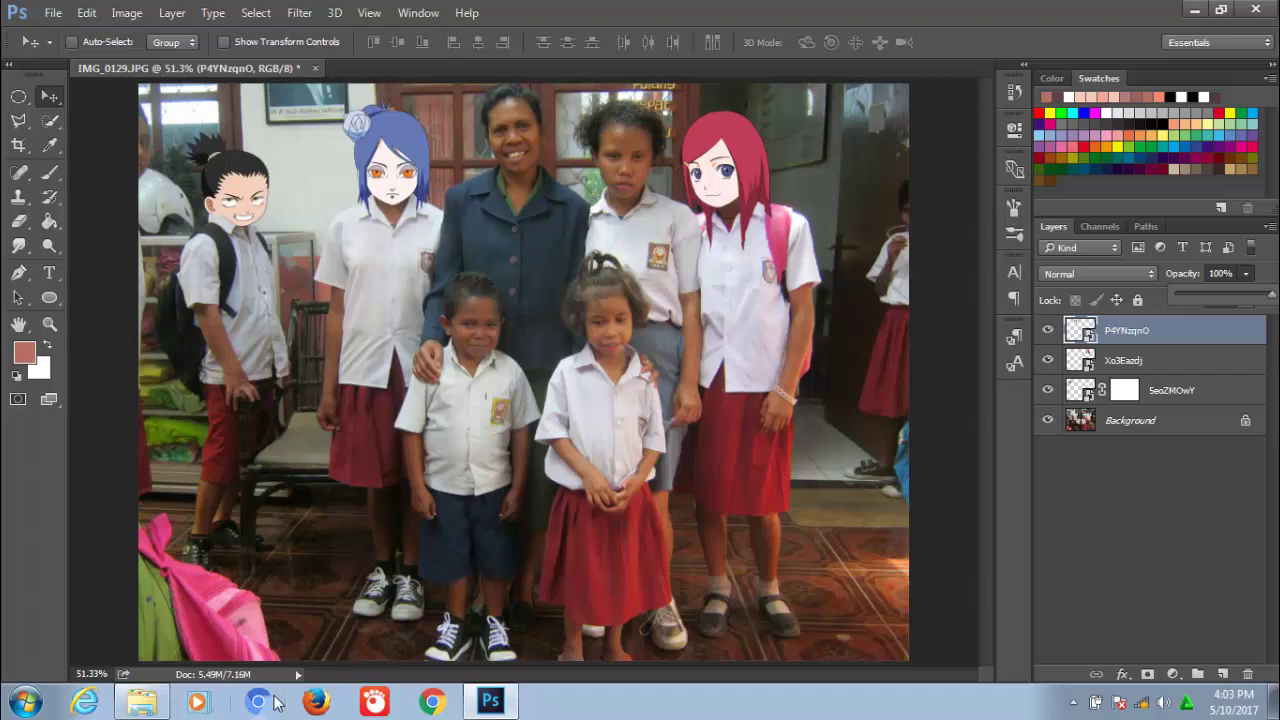
Drag SsAFuR0S.png from the anime PNG folder into Photoshop.
{"action": "left_click", "coordinate": [141, 703]}
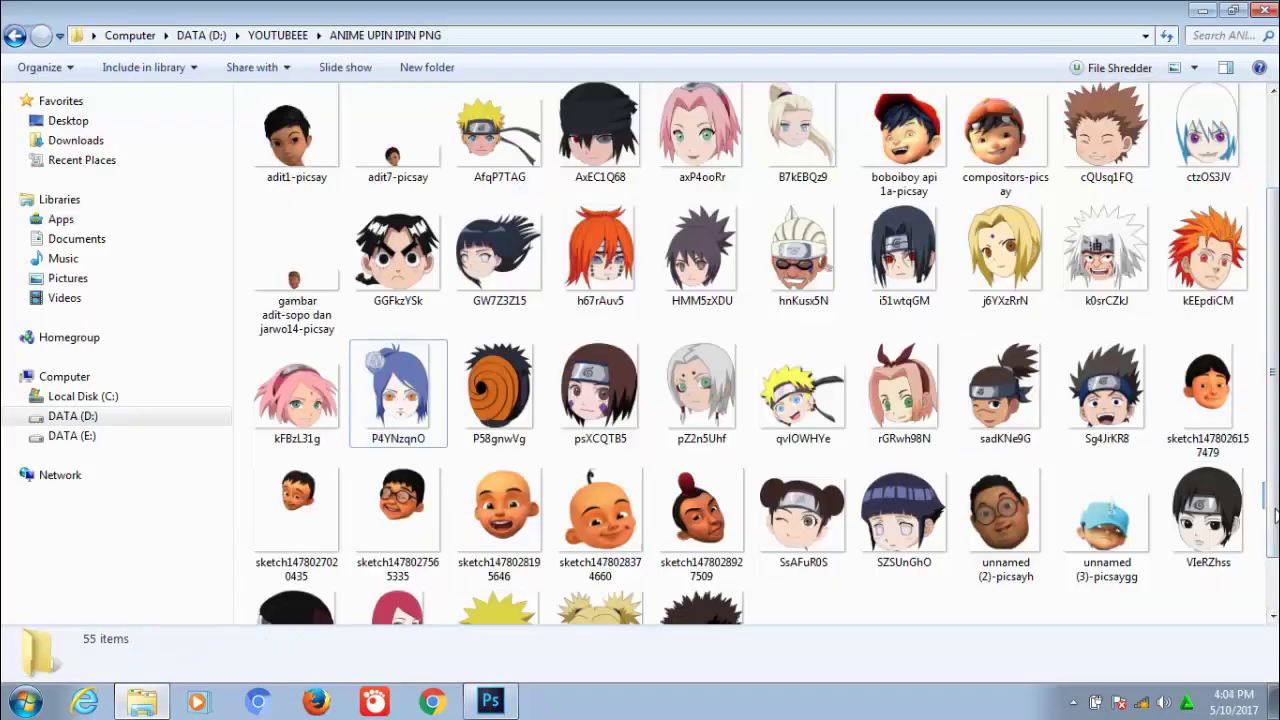
{"action": "scroll", "coordinate": [1275, 512], "scroll_direction": "down", "scroll_amount": 1}
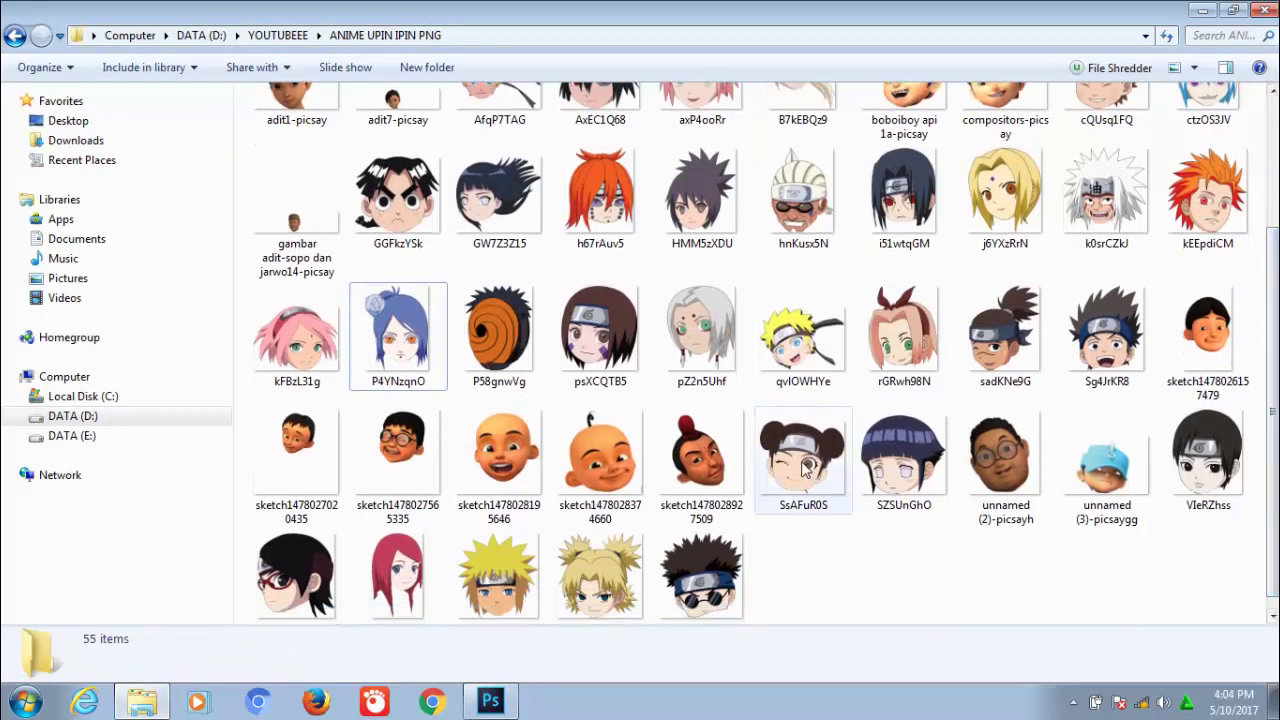
{"action": "mouse_move", "coordinate": [797, 455]}
{"action": "left_mouse_down"}
{"action": "mouse_move", "coordinate": [620, 153]}
{"action": "mouse_move", "coordinate": [630, 288]}
{"action": "mouse_move", "coordinate": [472, 398]}
{"action": "left_mouse_up"}
Scale the SsAFuR0S head to 44.6% and tilt it -5.48° over the back-row girl's face.
{"action": "mouse_move", "coordinate": [440, 442]}
{"action": "left_mouse_down"}
{"action": "mouse_move", "coordinate": [630, 155]}
{"action": "mouse_move", "coordinate": [626, 142]}
{"action": "left_mouse_up"}
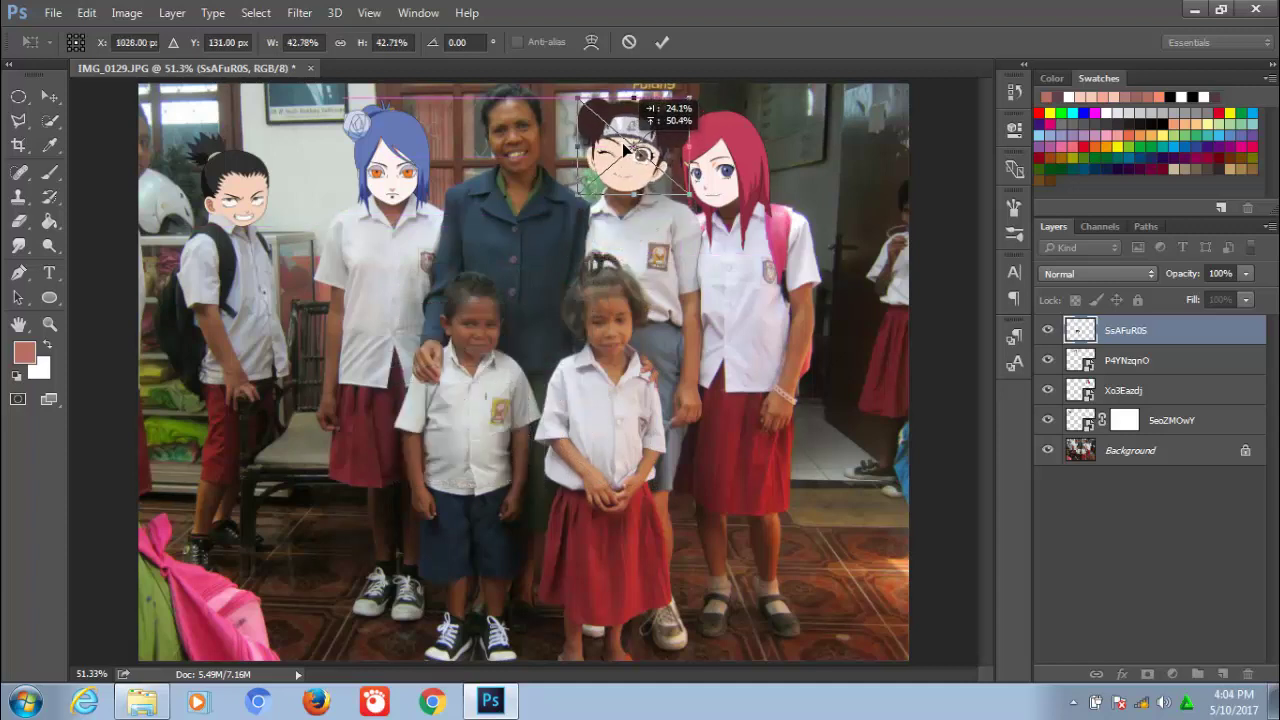
{"action": "mouse_move", "coordinate": [686, 193]}
{"action": "left_mouse_down"}
{"action": "mouse_move", "coordinate": [694, 201]}
{"action": "mouse_move", "coordinate": [634, 209]}
{"action": "left_mouse_up"}
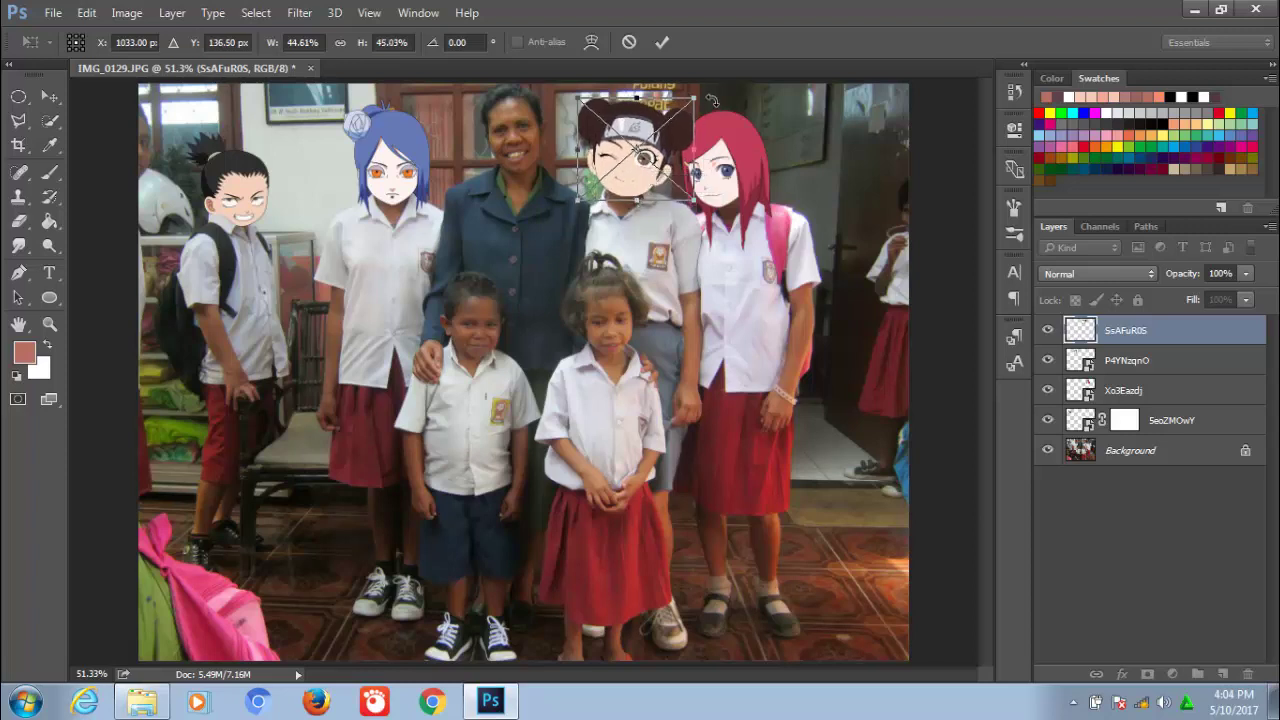
{"action": "left_click_drag", "start_coordinate": [712, 100], "coordinate": [706, 95]}
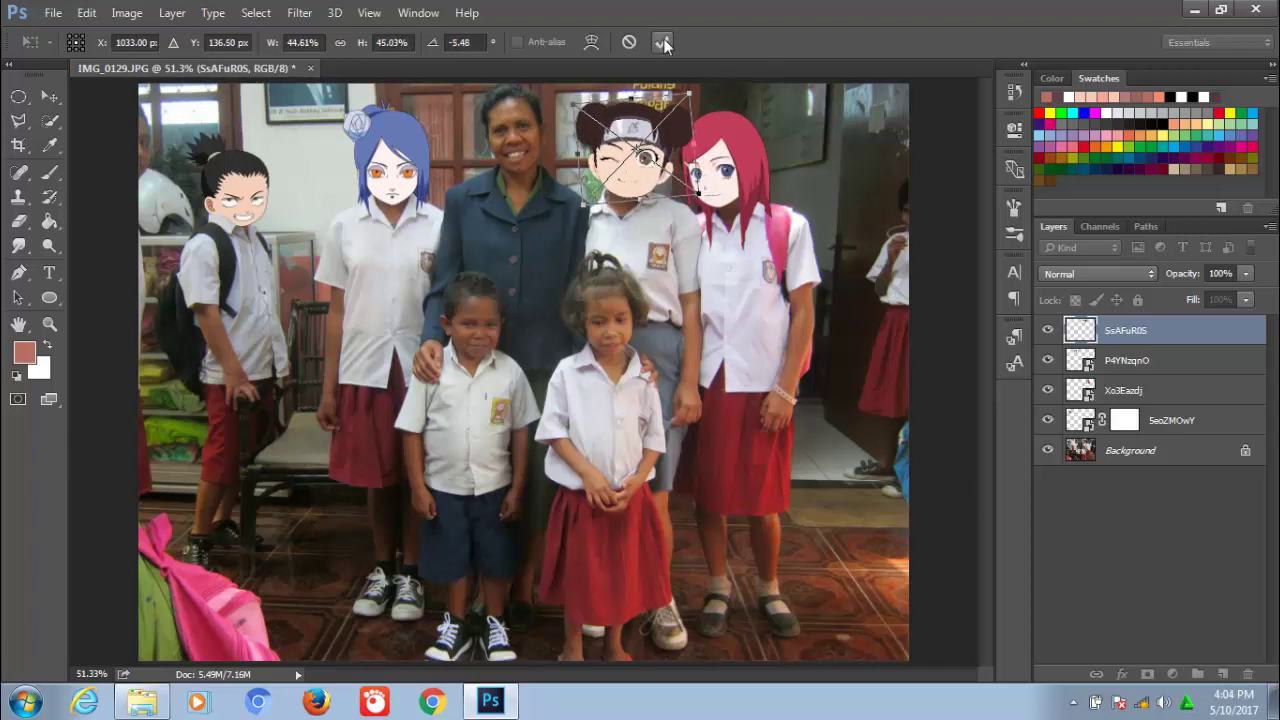
{"action": "left_click", "coordinate": [663, 42]}
{"action": "left_click", "coordinate": [49, 324]}
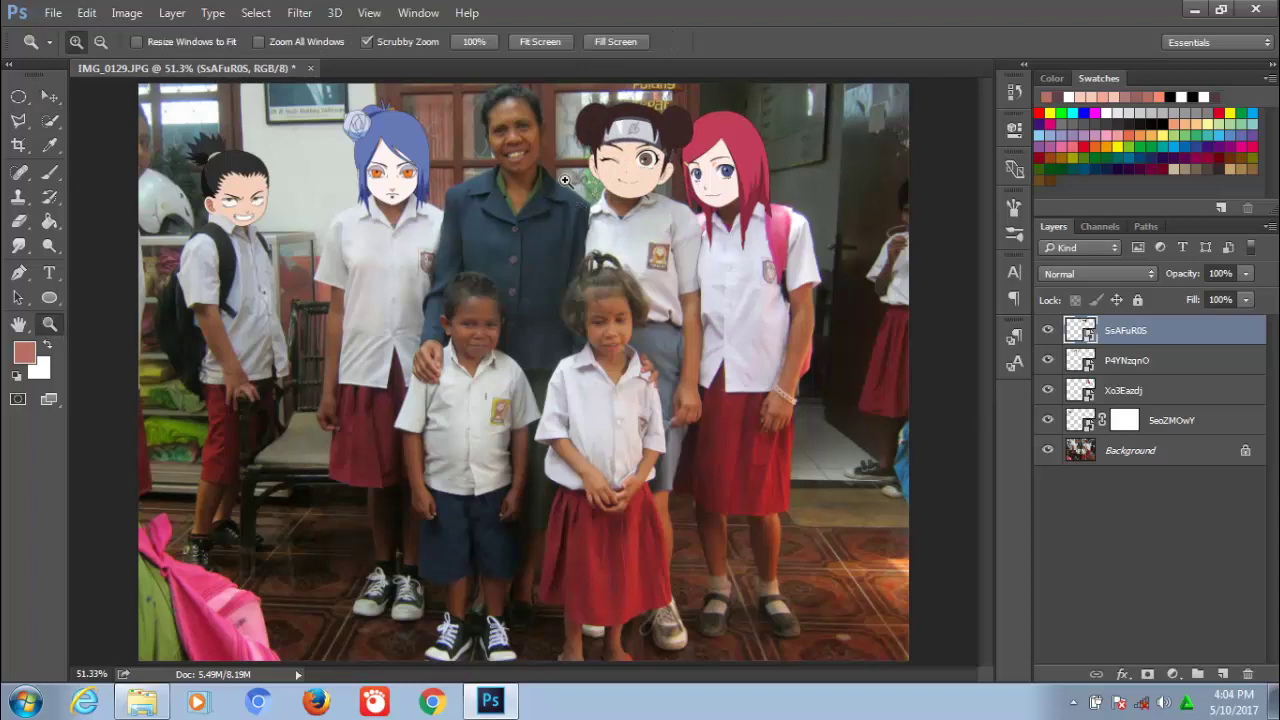
Refit the winking SsAFuR0S head to about 41% by 45% over the face and commit.
{"action": "mouse_move", "coordinate": [628, 166]}
{"action": "left_mouse_down"}
{"action": "mouse_move", "coordinate": [541, 378]}
{"action": "mouse_move", "coordinate": [517, 376]}
{"action": "left_mouse_up"}
{"action": "key", "text": "v"}
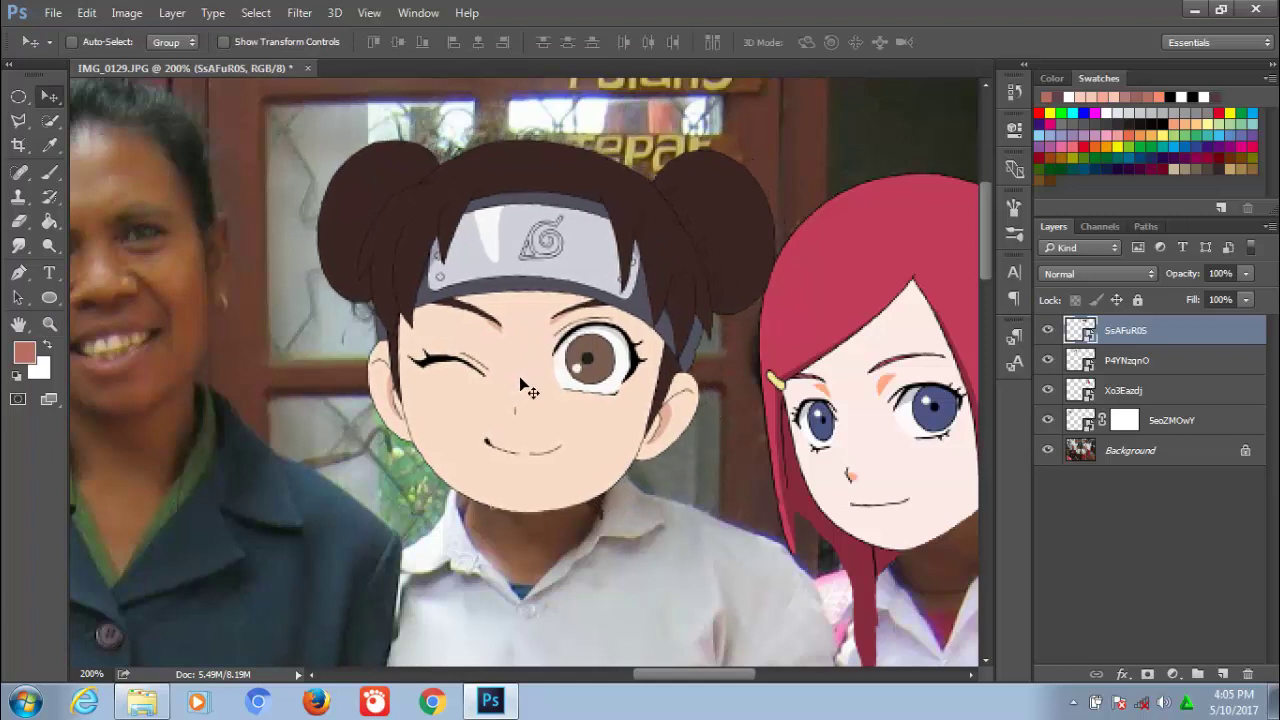
{"action": "key", "text": "ctrl"}
{"action": "key", "text": "ctrl+t"}
{"action": "mouse_move", "coordinate": [776, 520]}
{"action": "left_mouse_down"}
{"action": "mouse_move", "coordinate": [750, 483]}
{"action": "mouse_move", "coordinate": [770, 500]}
{"action": "left_mouse_up"}
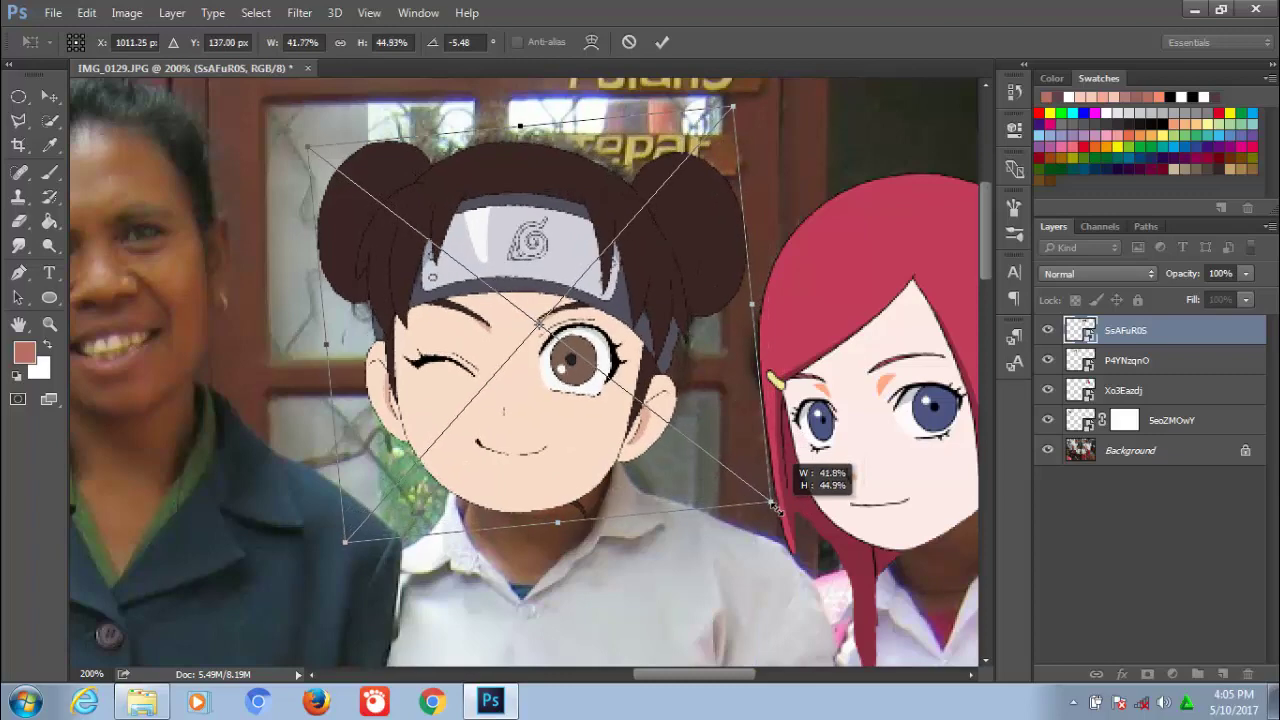
{"action": "left_click_drag", "start_coordinate": [312, 153], "coordinate": [316, 155]}
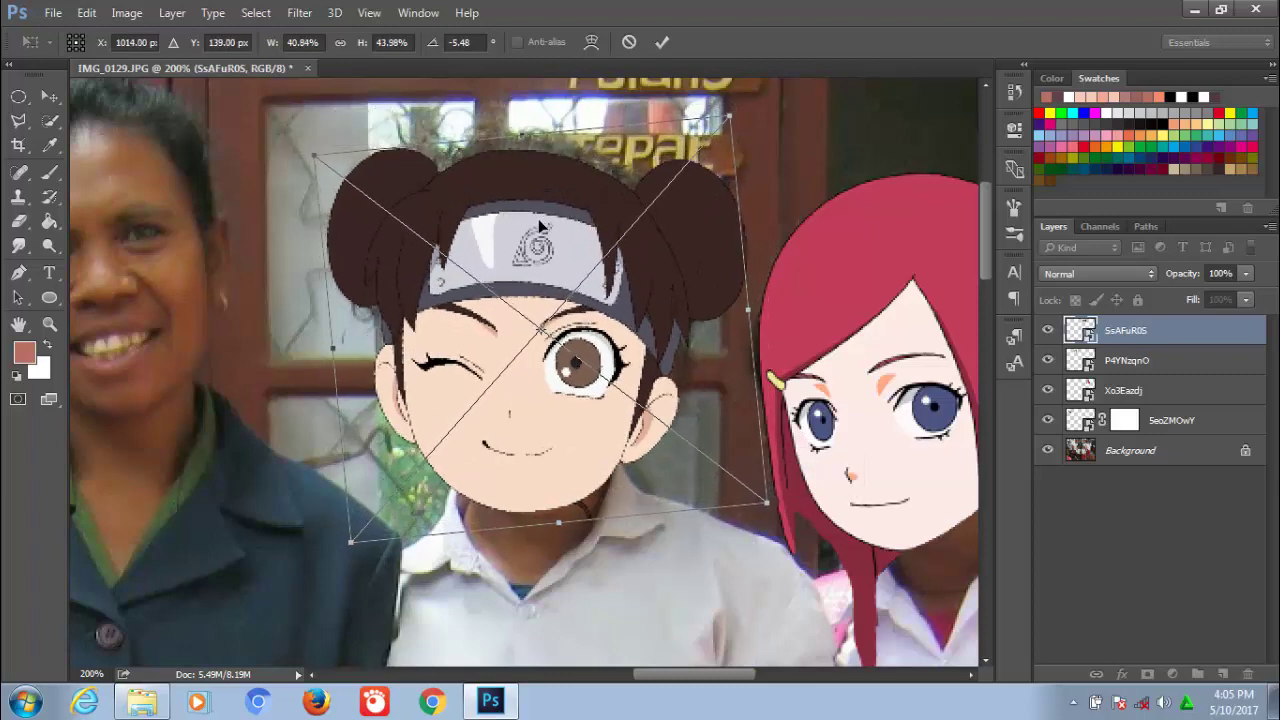
{"action": "left_click_drag", "start_coordinate": [542, 228], "coordinate": [540, 217]}
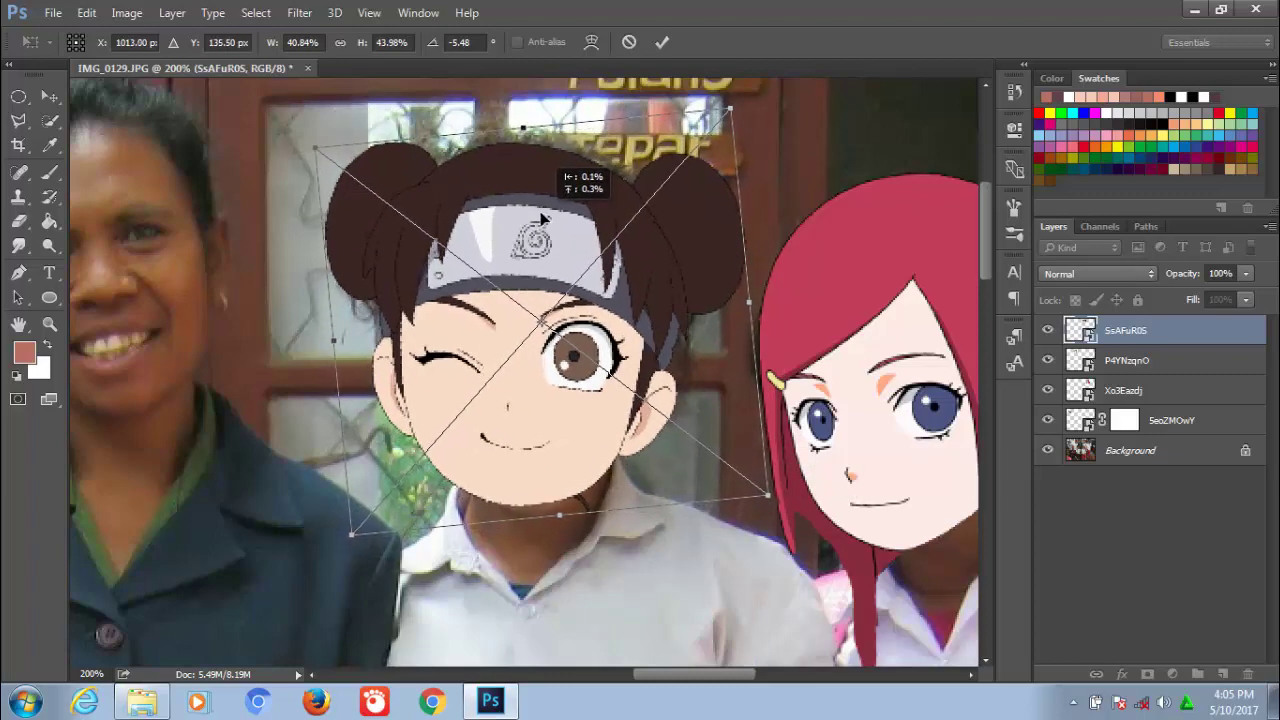
{"action": "left_click_drag", "start_coordinate": [775, 502], "coordinate": [772, 497]}
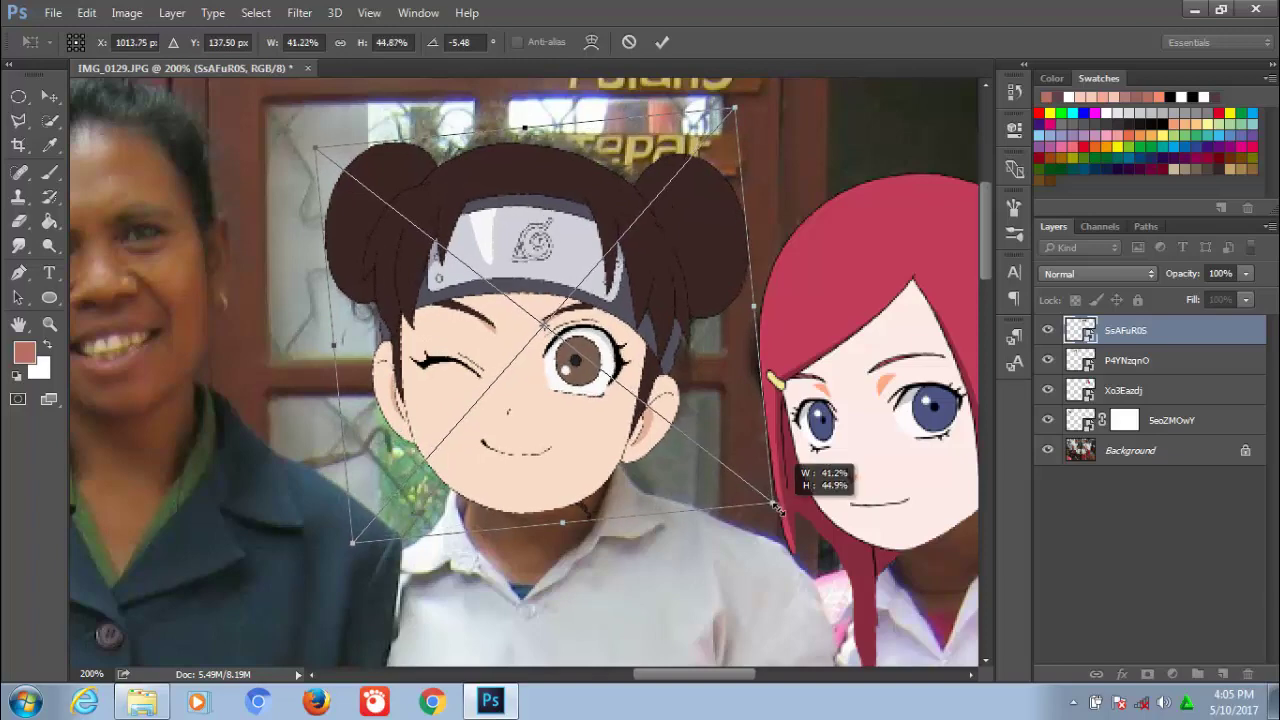
{"action": "left_click_drag", "start_coordinate": [551, 367], "coordinate": [556, 369]}
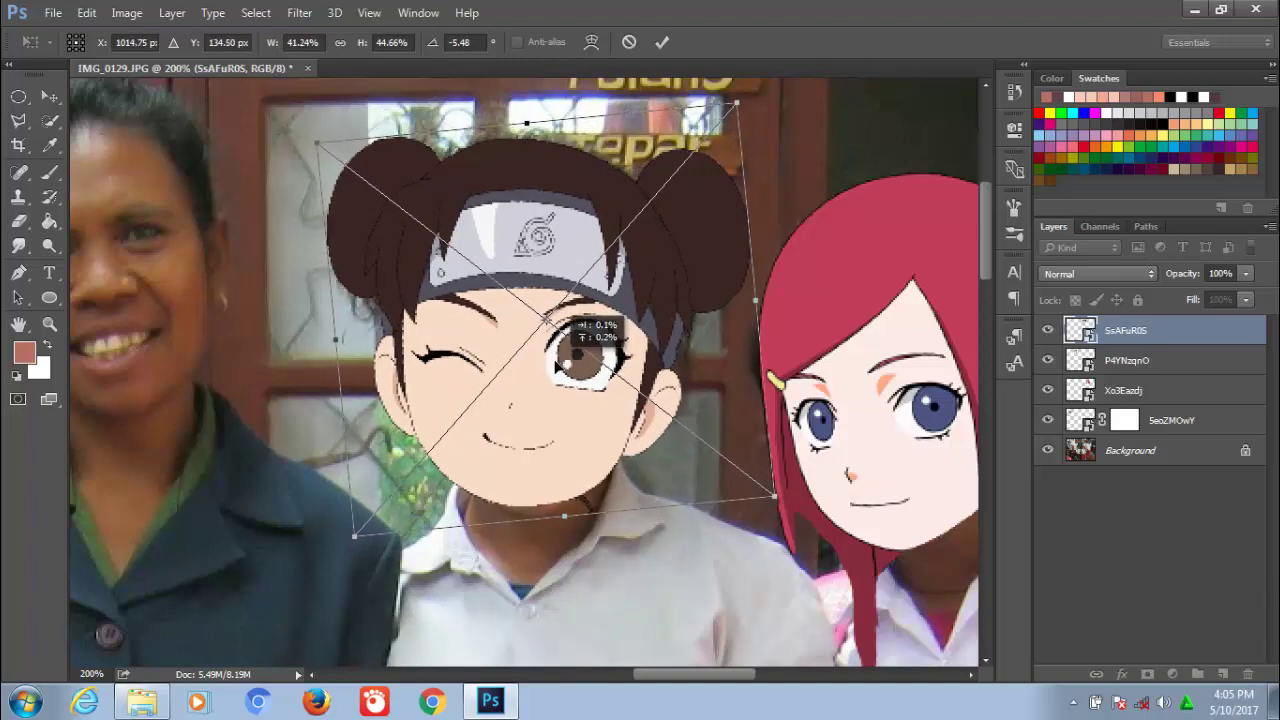
{"action": "left_click", "coordinate": [664, 42]}
Find the blonde ponytail head B7kEBQz9 in the anime PNG folder and drag it toward Photoshop.
{"action": "key", "text": "ctrl+0"}
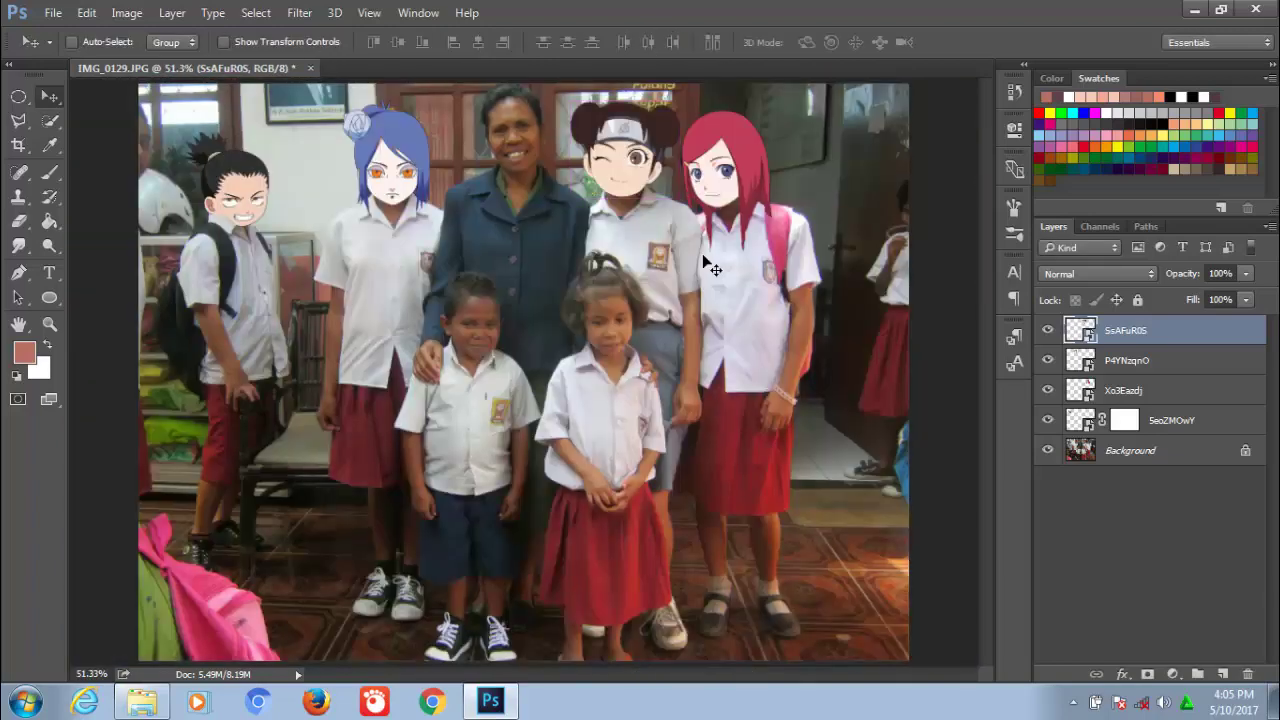
{"action": "left_click", "coordinate": [166, 708]}
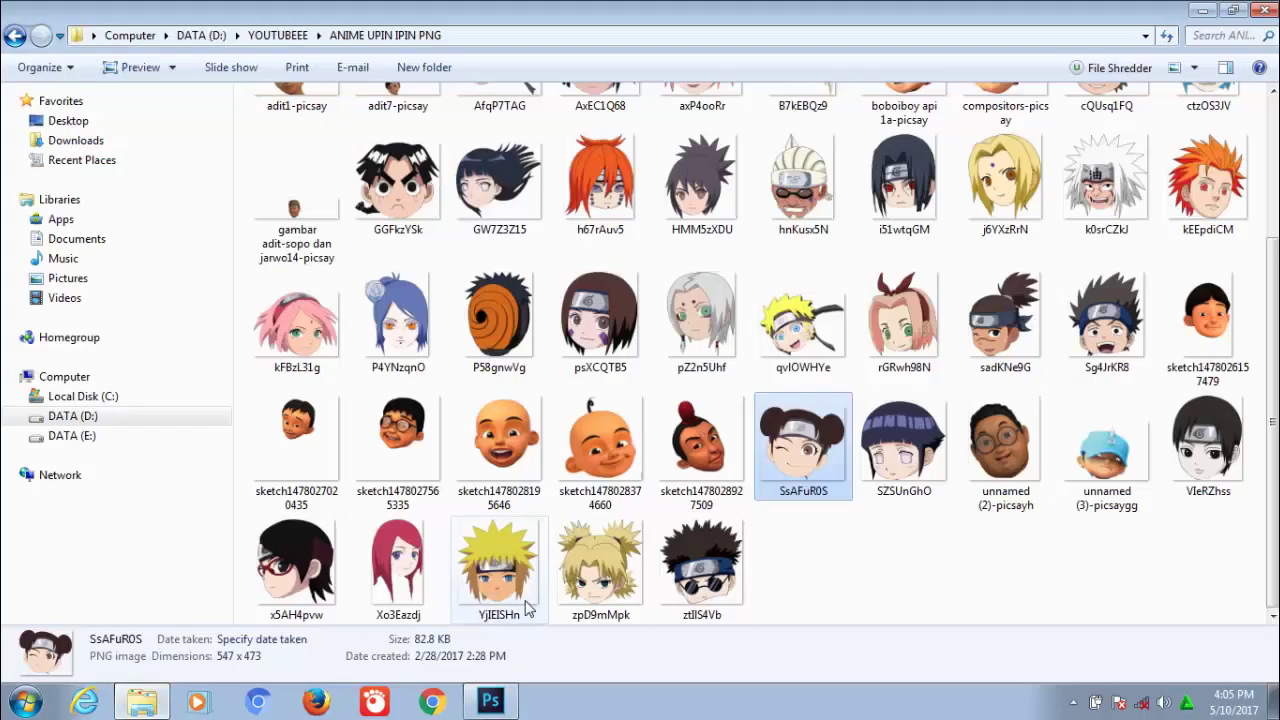
{"action": "mouse_move", "coordinate": [1274, 553]}
{"action": "left_mouse_down"}
{"action": "mouse_move", "coordinate": [1268, 404]}
{"action": "mouse_move", "coordinate": [1274, 414]}
{"action": "left_mouse_up"}
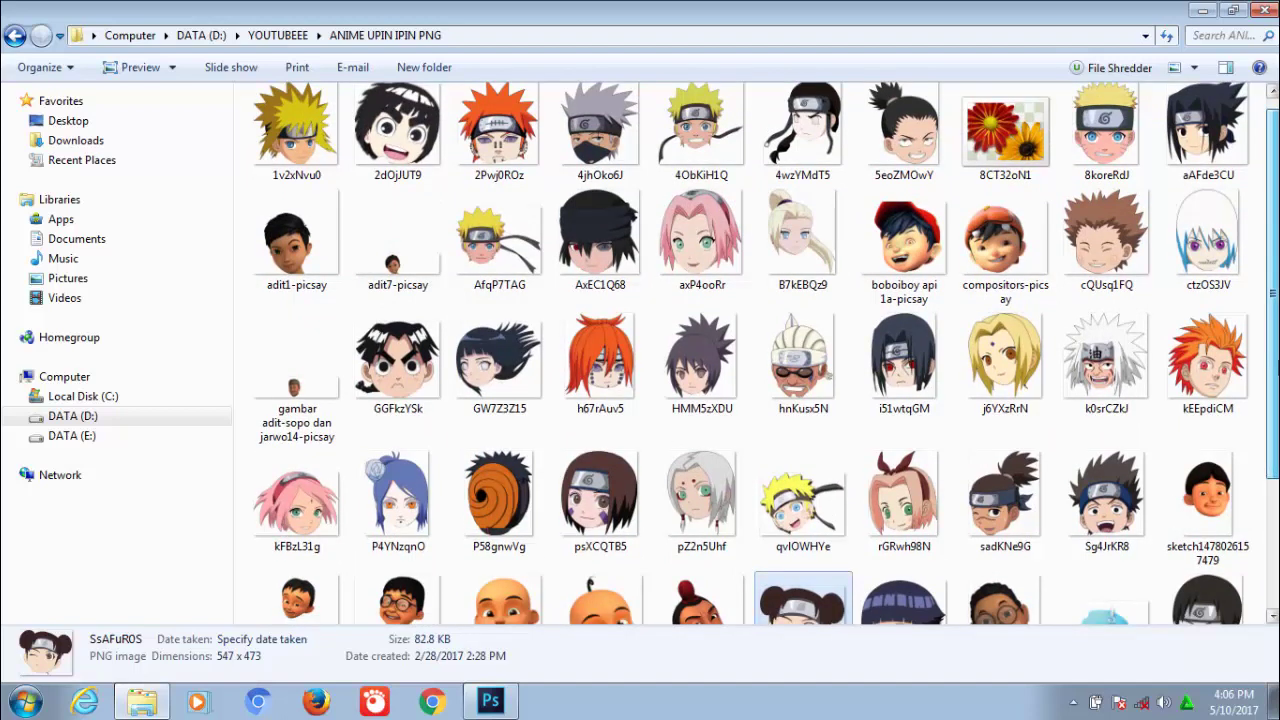
{"action": "left_click_drag", "start_coordinate": [1274, 368], "coordinate": [1274, 378]}
{"action": "mouse_move", "coordinate": [803, 230]}
{"action": "left_mouse_down"}
{"action": "mouse_move", "coordinate": [577, 668]}
{"action": "mouse_move", "coordinate": [508, 170]}
{"action": "mouse_move", "coordinate": [540, 405]}
{"action": "mouse_move", "coordinate": [537, 302]}
{"action": "mouse_move", "coordinate": [524, 348]}
{"action": "left_mouse_up"}
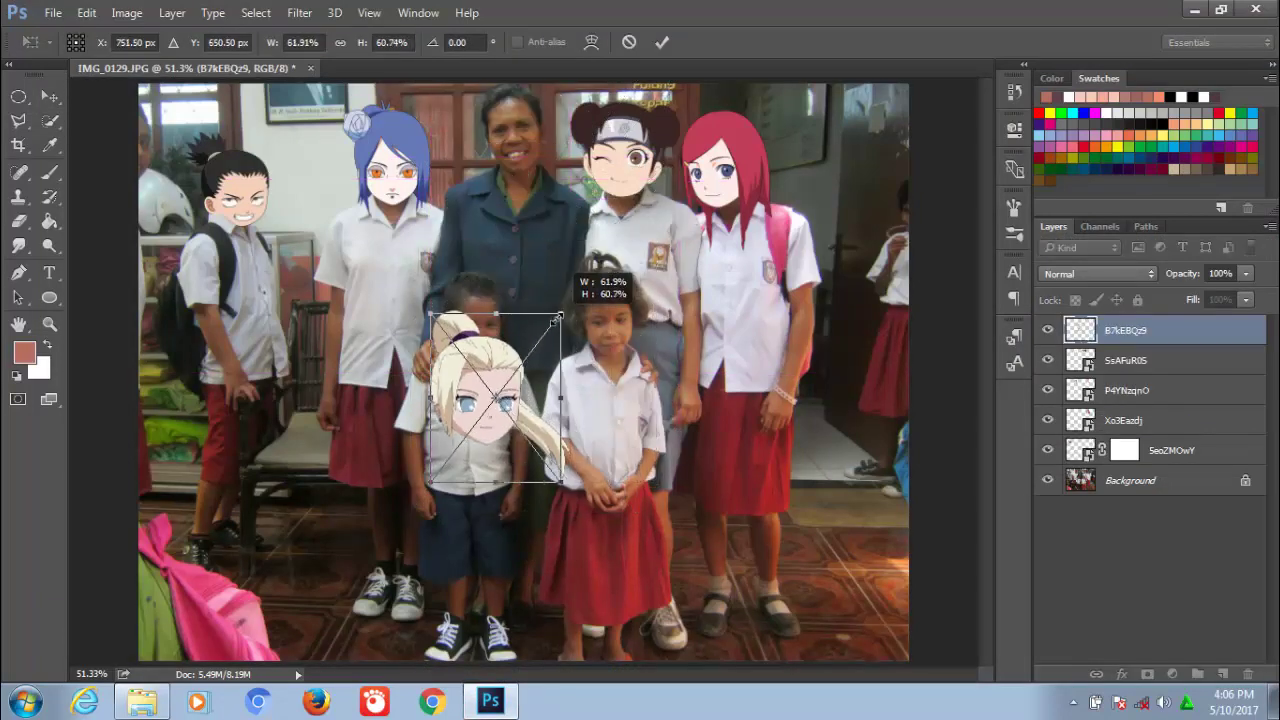
Scale the blonde head to about 57%, place it on the woman's face and lower its opacity.
{"action": "left_click_drag", "start_coordinate": [654, 200], "coordinate": [558, 316]}
{"action": "left_click_drag", "start_coordinate": [464, 380], "coordinate": [504, 112]}
{"action": "left_click", "coordinate": [662, 42]}
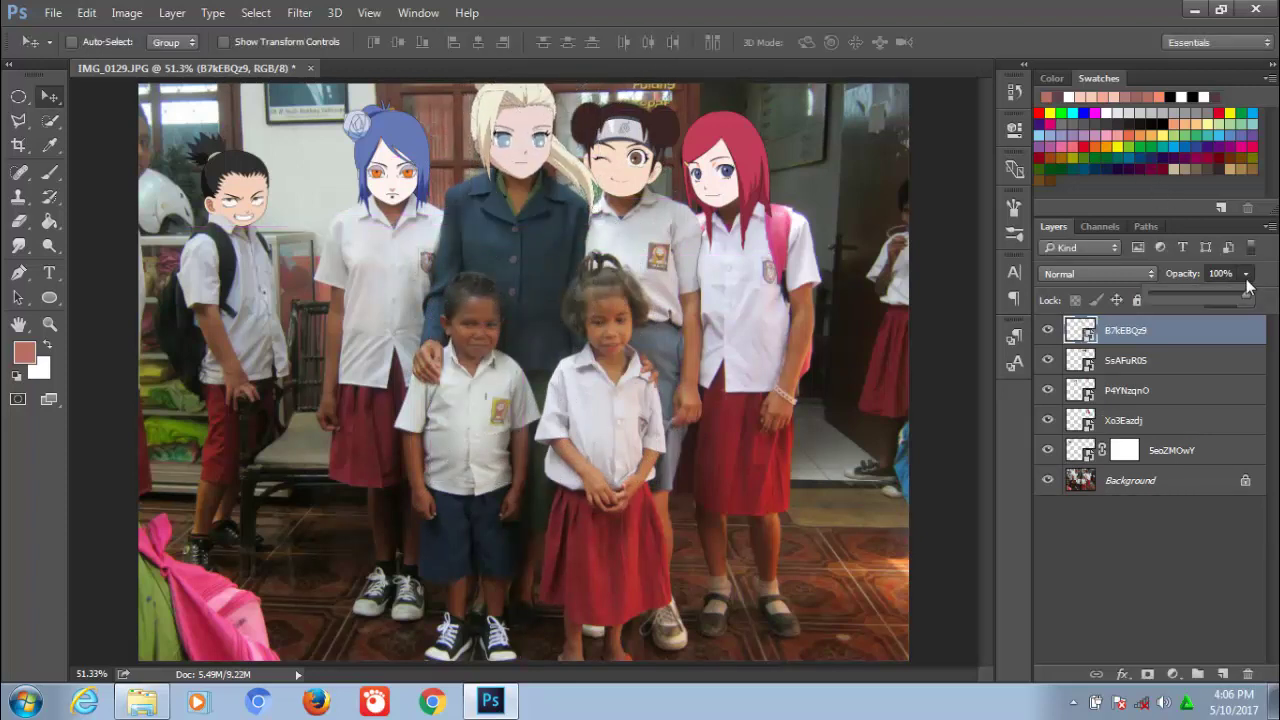
{"action": "left_click_drag", "start_coordinate": [1247, 287], "coordinate": [1201, 300]}
{"action": "key", "text": "z"}
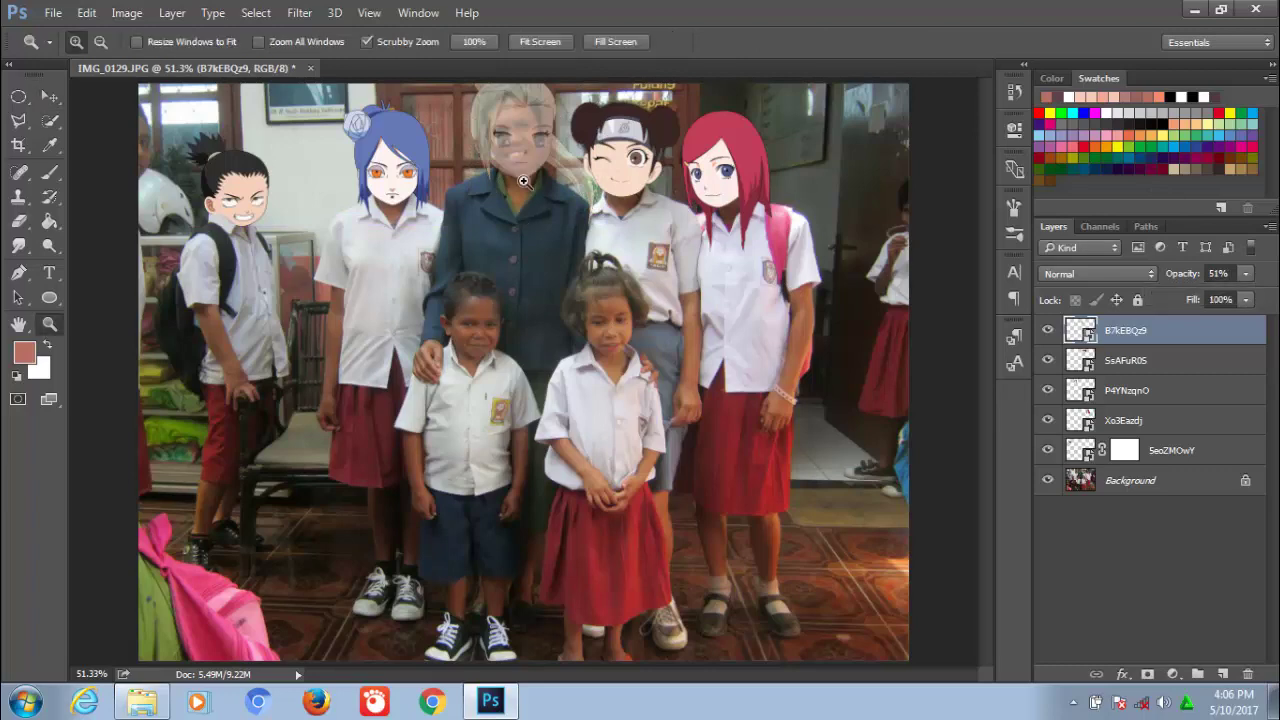
{"action": "left_click", "coordinate": [512, 154]}
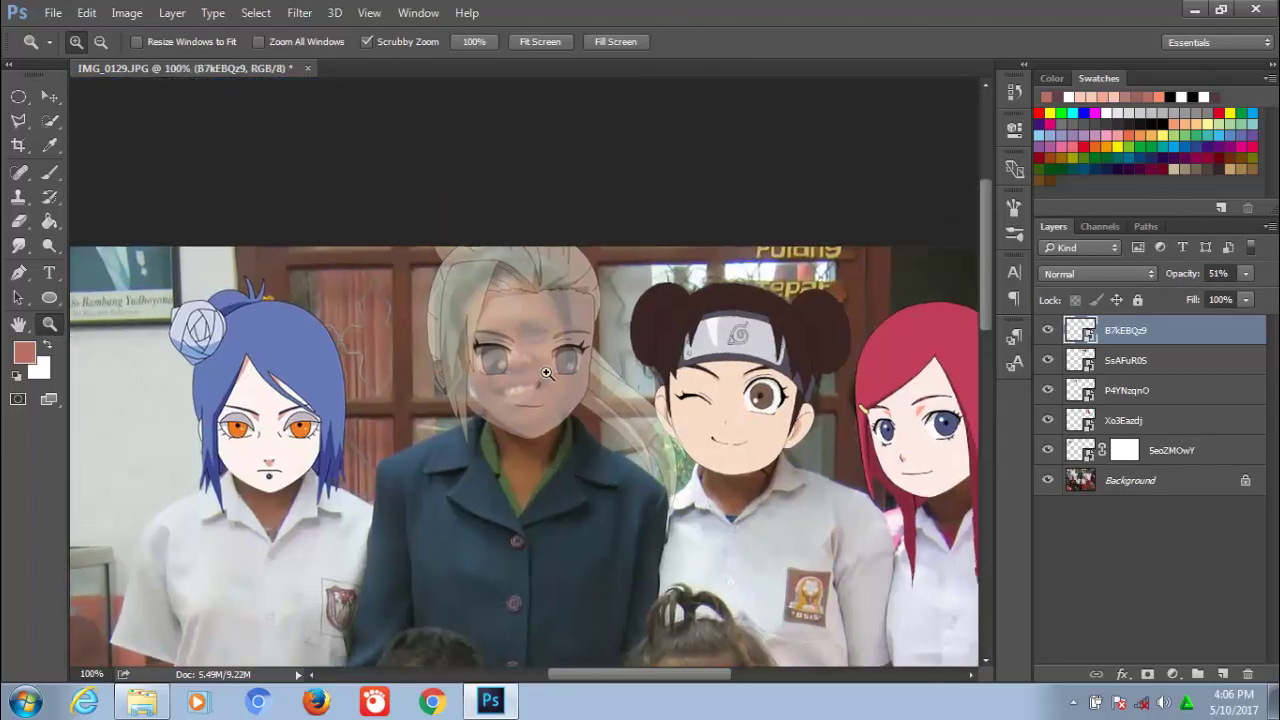
Rescale the blonde head to match her face, restore 100% opacity and nudge it into place.
{"action": "left_click", "coordinate": [546, 373]}
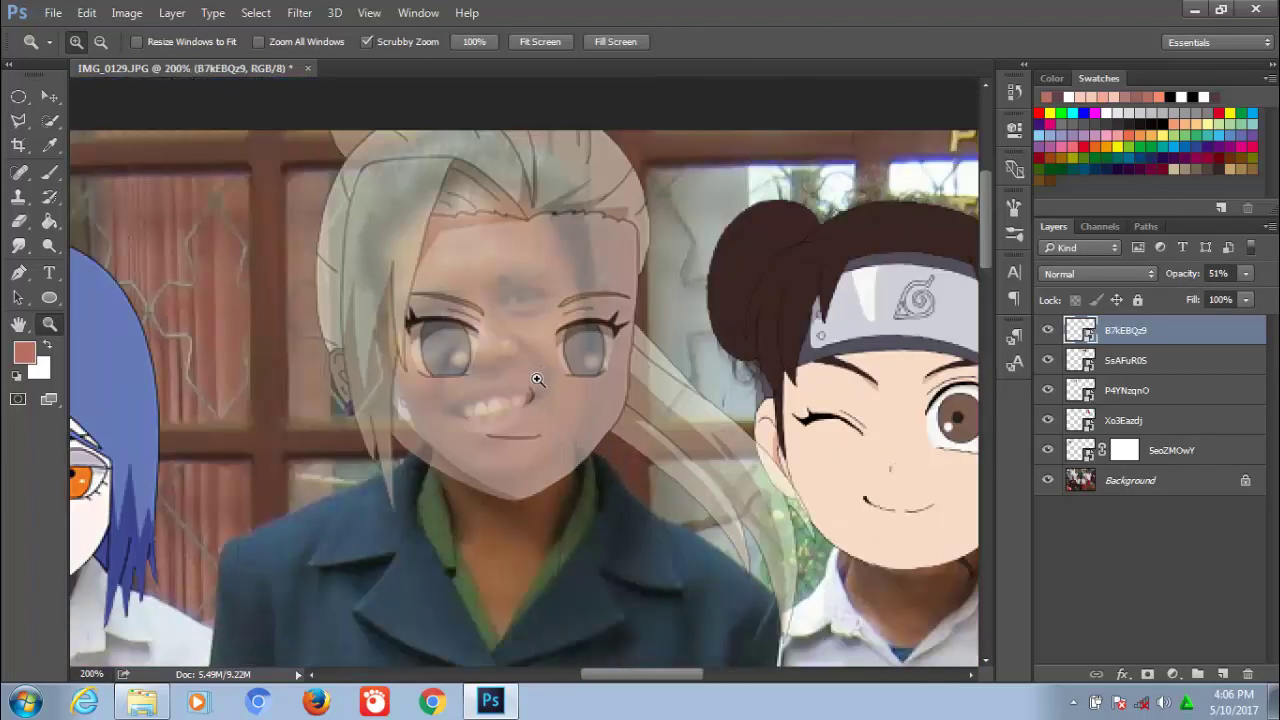
{"action": "key", "text": "ctrl+t"}
{"action": "mouse_move", "coordinate": [677, 414]}
{"action": "left_mouse_down"}
{"action": "mouse_move", "coordinate": [808, 655]}
{"action": "mouse_move", "coordinate": [770, 617]}
{"action": "left_mouse_up"}
{"action": "left_click", "coordinate": [661, 42]}
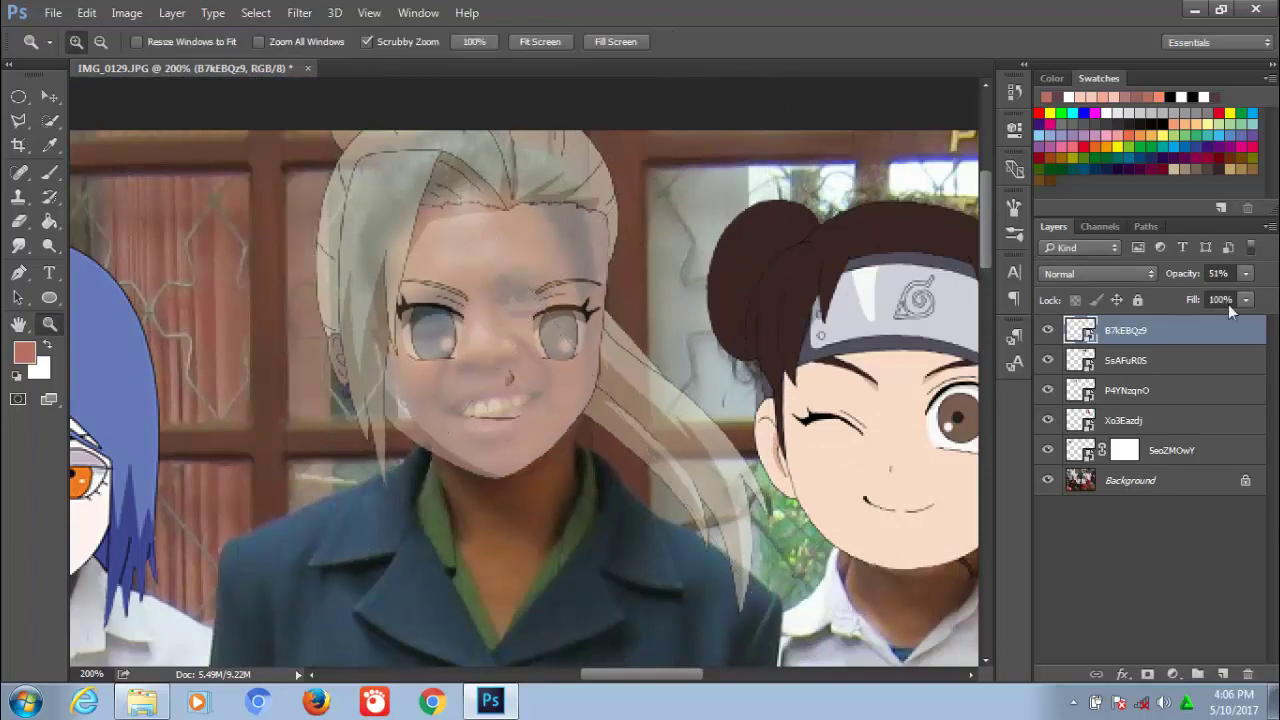
{"action": "left_click_drag", "start_coordinate": [1226, 293], "coordinate": [1270, 293]}
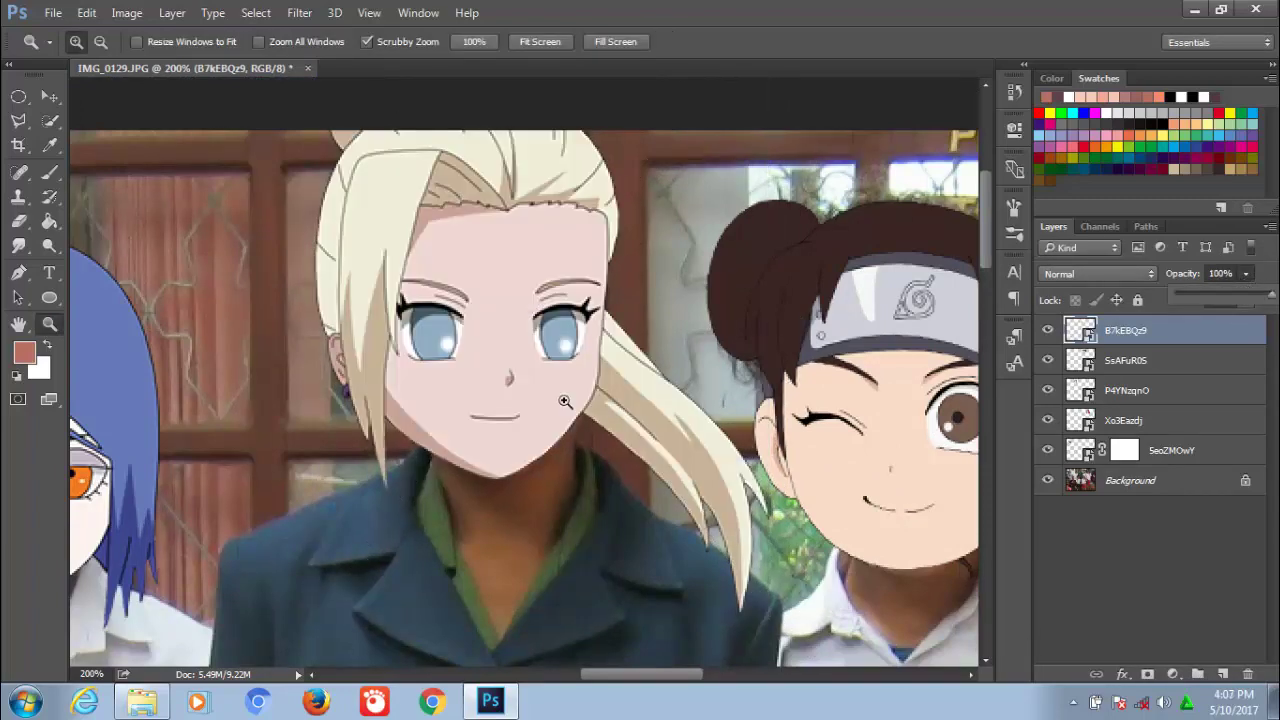
{"action": "key", "text": "v"}
{"action": "left_click_drag", "start_coordinate": [564, 403], "coordinate": [560, 411]}
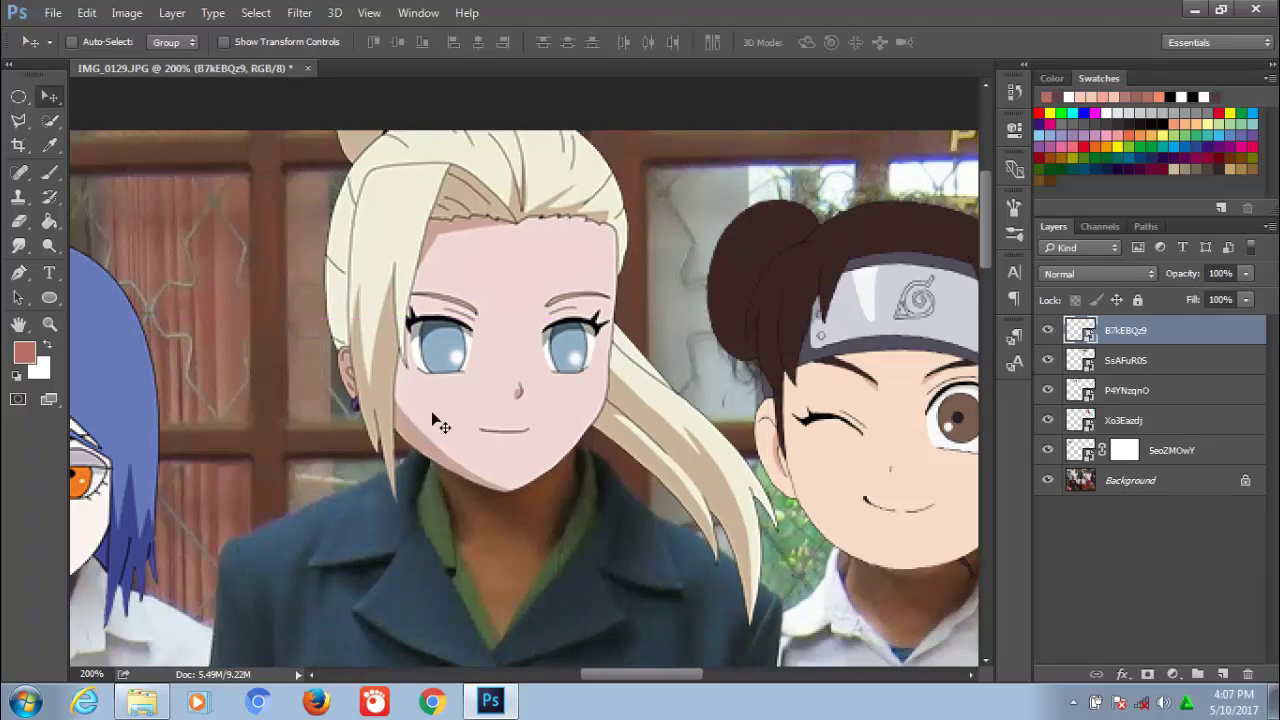
Bring the next anime head from the PNG folder into Photoshop.
{"action": "key", "text": "ctrl+0"}
{"action": "left_click", "coordinate": [141, 702]}
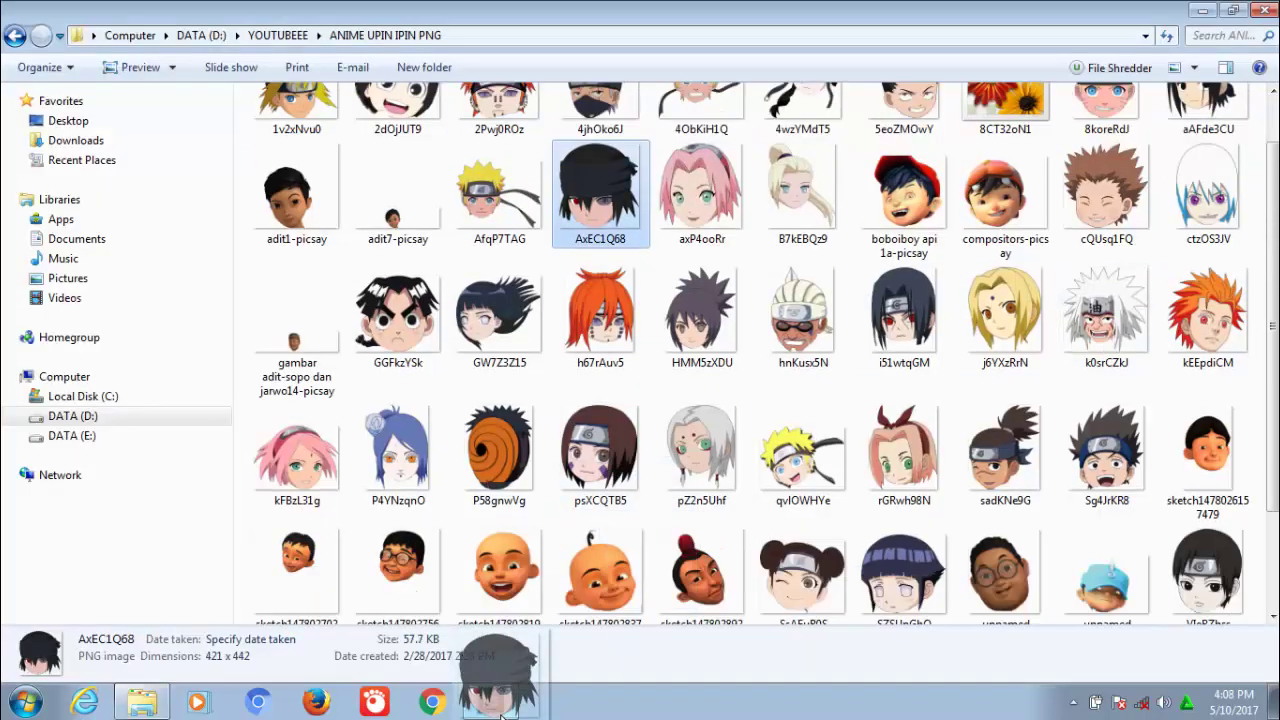
{"action": "left_click_drag", "start_coordinate": [600, 250], "coordinate": [494, 366]}
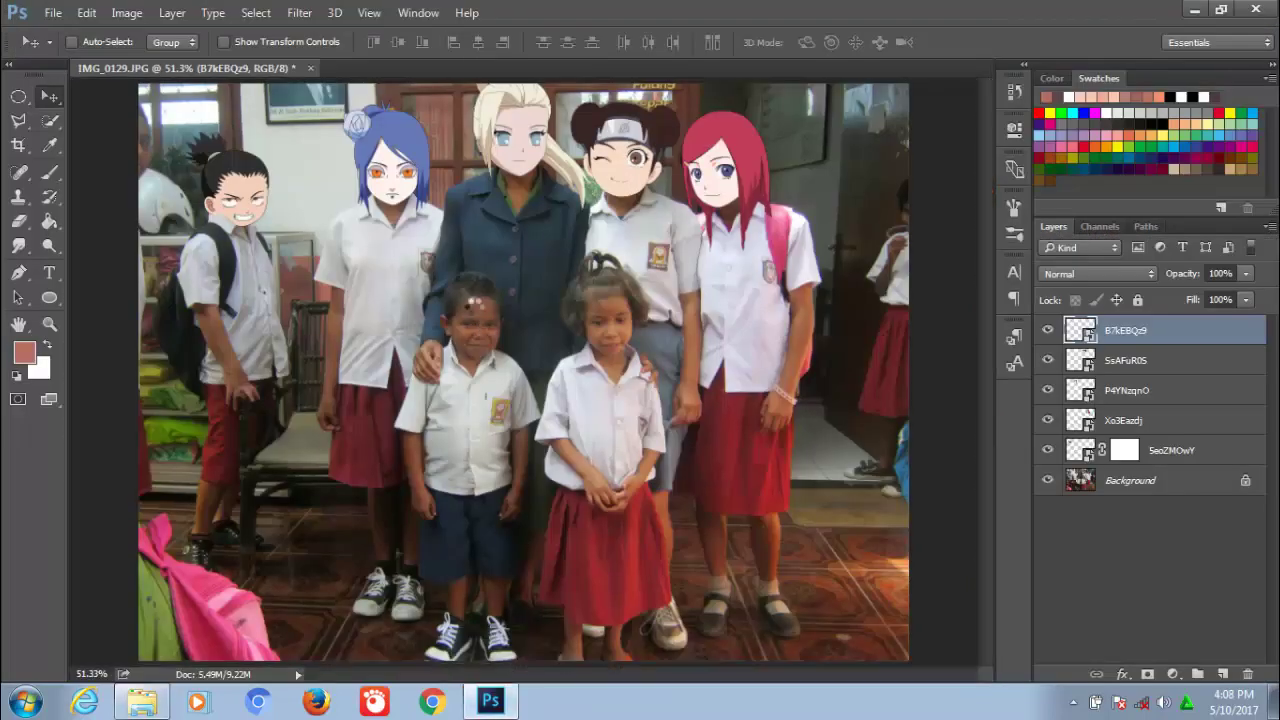
Drop AxEC1Q68, flip it horizontally, shrink it to about half and place it over the small boy.
{"action": "left_click_drag", "start_coordinate": [473, 301], "coordinate": [591, 374]}
{"action": "right_click", "coordinate": [545, 387]}
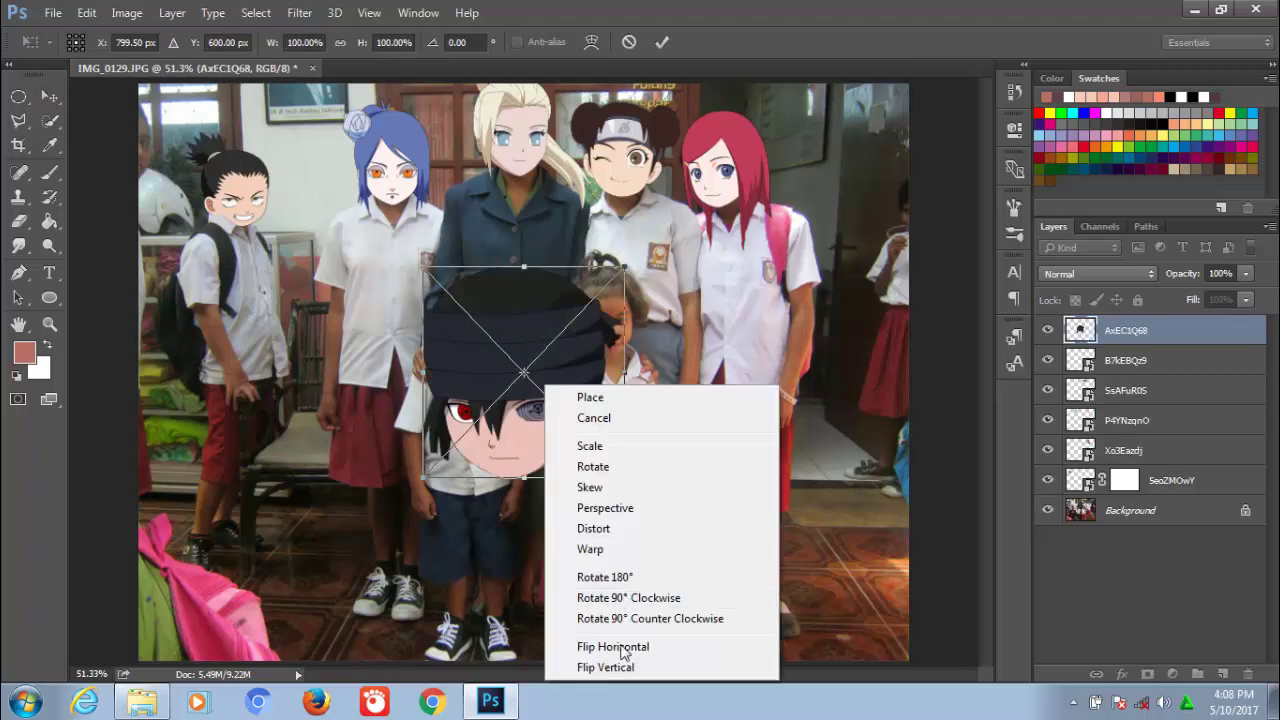
{"action": "left_click", "coordinate": [624, 650]}
{"action": "left_click_drag", "start_coordinate": [624, 268], "coordinate": [523, 370]}
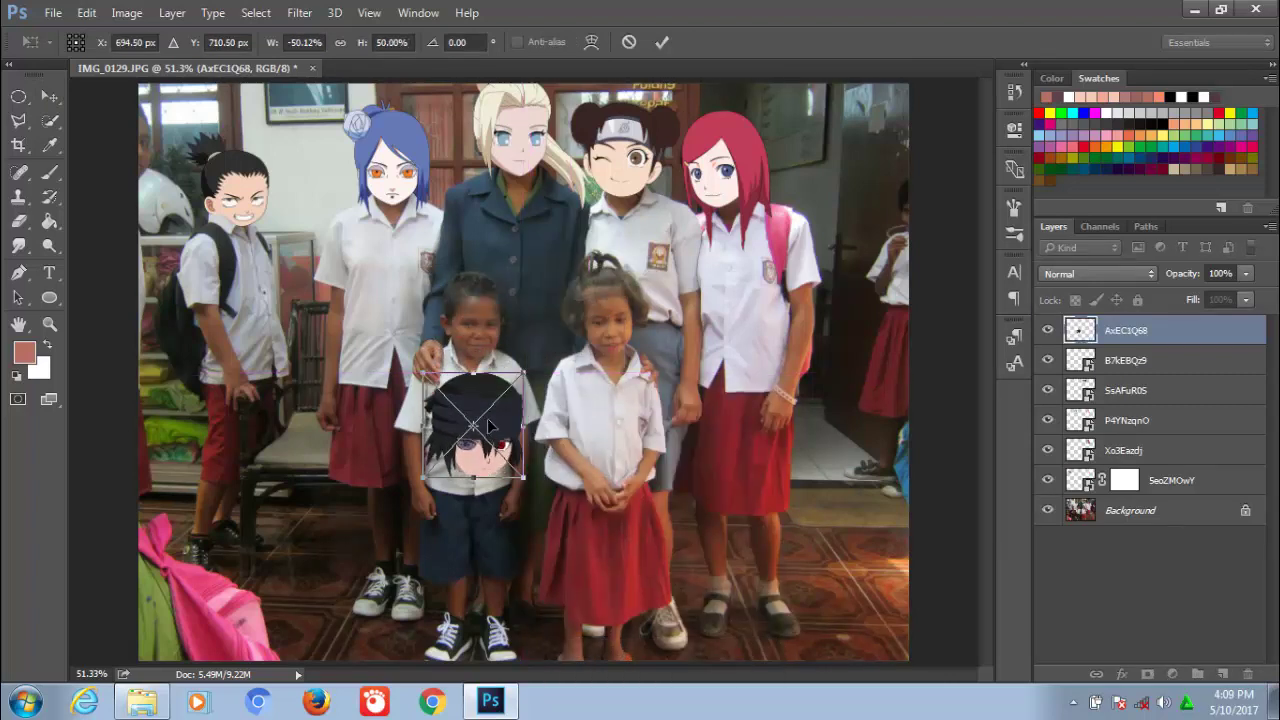
{"action": "left_click_drag", "start_coordinate": [501, 438], "coordinate": [501, 311]}
{"action": "left_click_drag", "start_coordinate": [519, 259], "coordinate": [508, 268]}
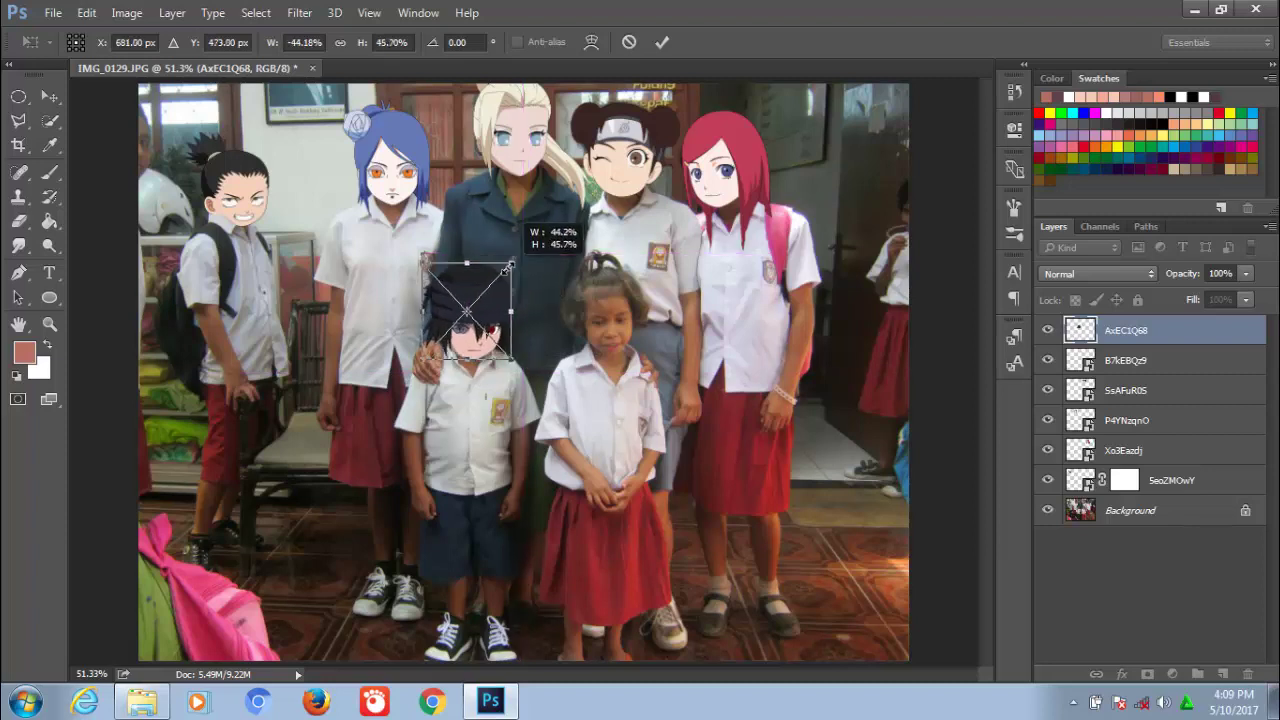
{"action": "left_click", "coordinate": [661, 43]}
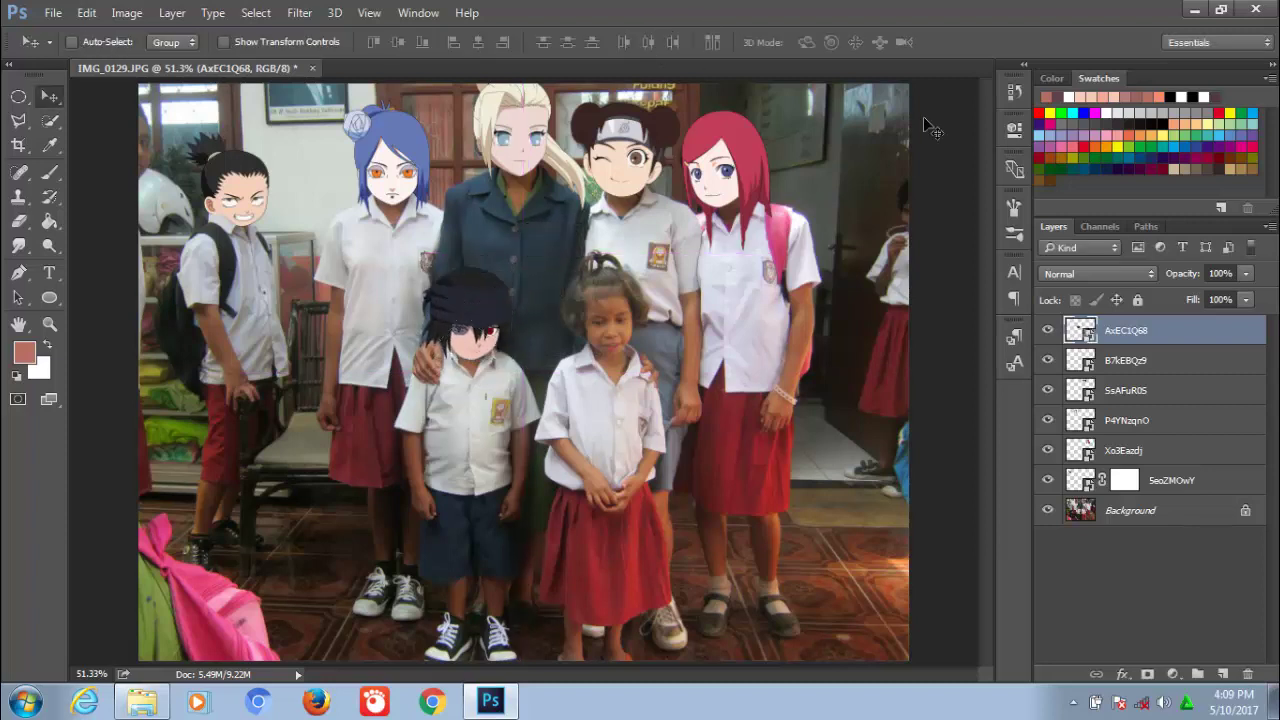
At 55% opacity, refit the dark-haired head to the boy's face, then restore 100% opacity.
{"action": "left_click_drag", "start_coordinate": [1245, 288], "coordinate": [1205, 299]}
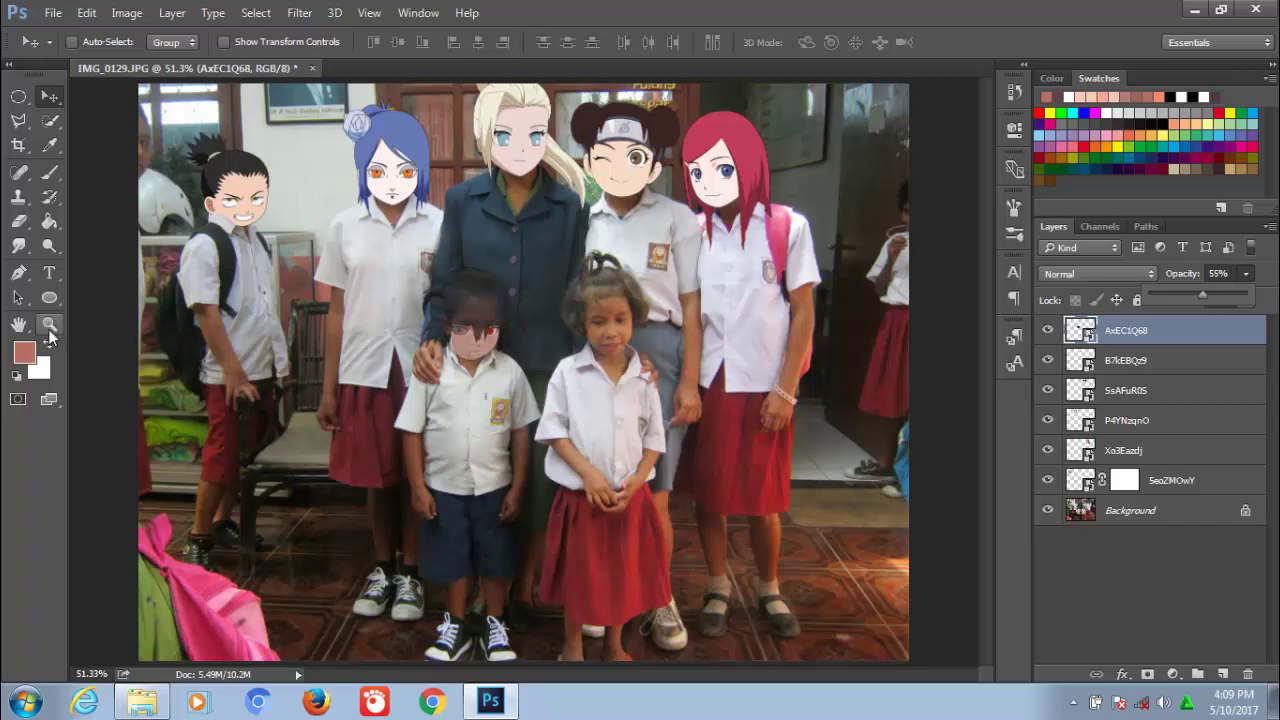
{"action": "left_click", "coordinate": [49, 325]}
{"action": "mouse_move", "coordinate": [458, 328]}
{"action": "left_mouse_down"}
{"action": "mouse_move", "coordinate": [506, 318]}
{"action": "mouse_move", "coordinate": [497, 414]}
{"action": "mouse_move", "coordinate": [470, 378]}
{"action": "left_mouse_up"}
{"action": "key", "text": "v"}
{"action": "key", "text": "ctrl+t"}
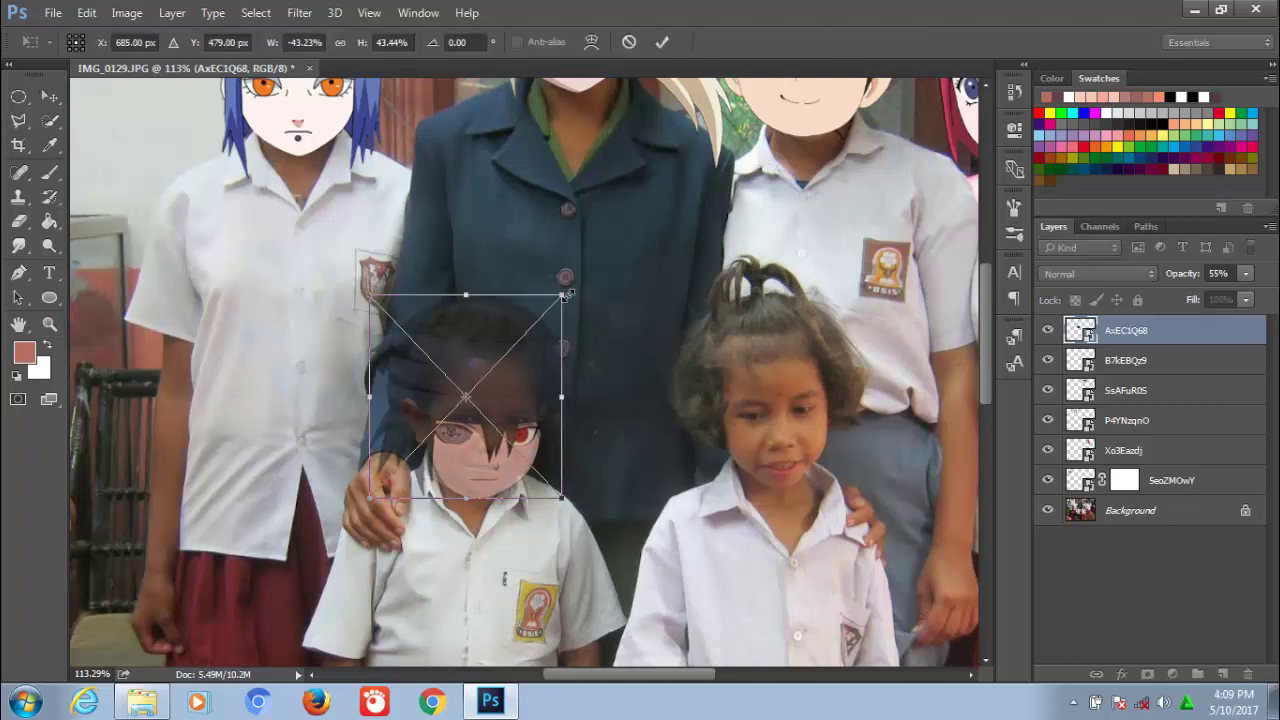
{"action": "left_click_drag", "start_coordinate": [564, 295], "coordinate": [549, 304]}
{"action": "left_click_drag", "start_coordinate": [459, 364], "coordinate": [471, 357]}
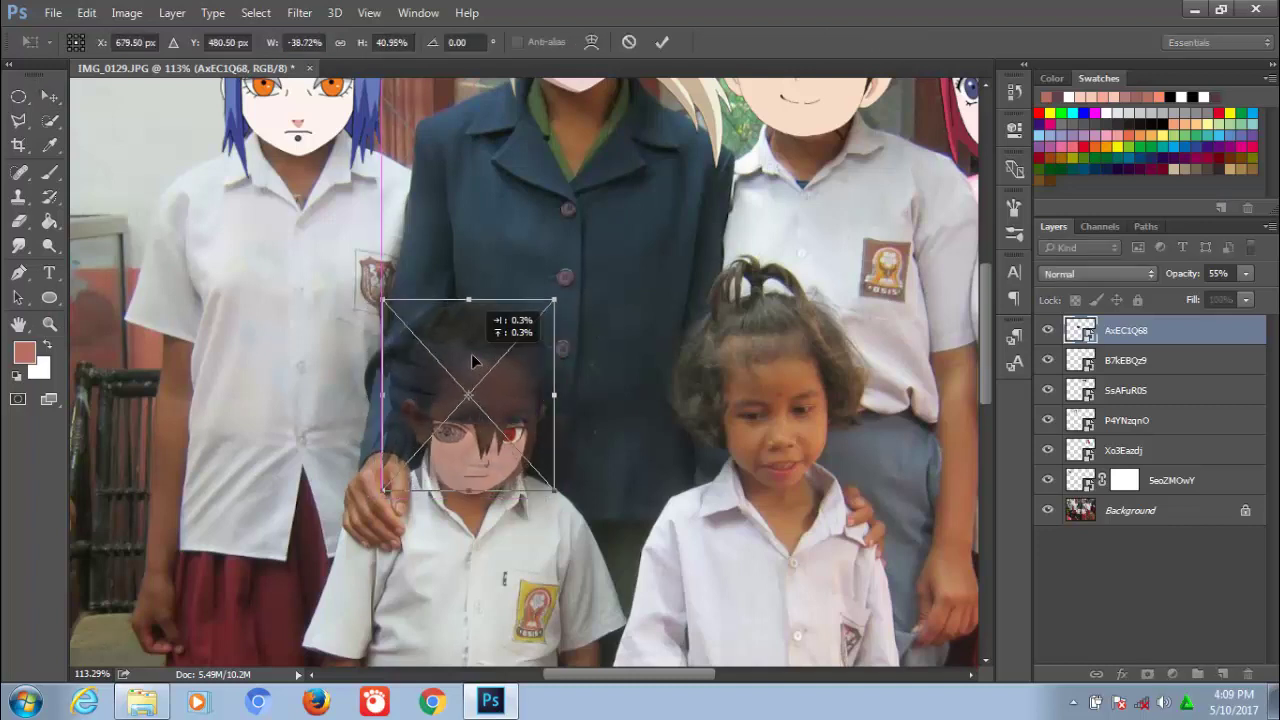
{"action": "left_click", "coordinate": [661, 42]}
{"action": "left_click_drag", "start_coordinate": [1235, 298], "coordinate": [1268, 298]}
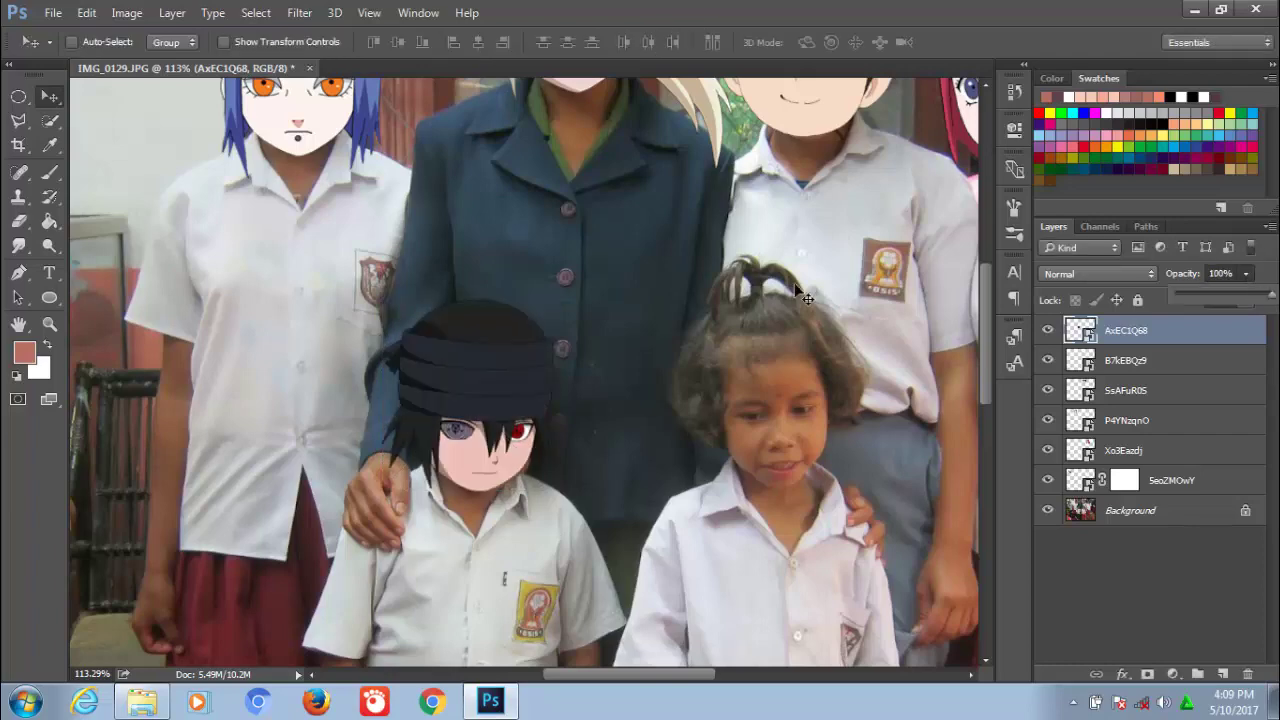
{"action": "left_click", "coordinate": [141, 702]}
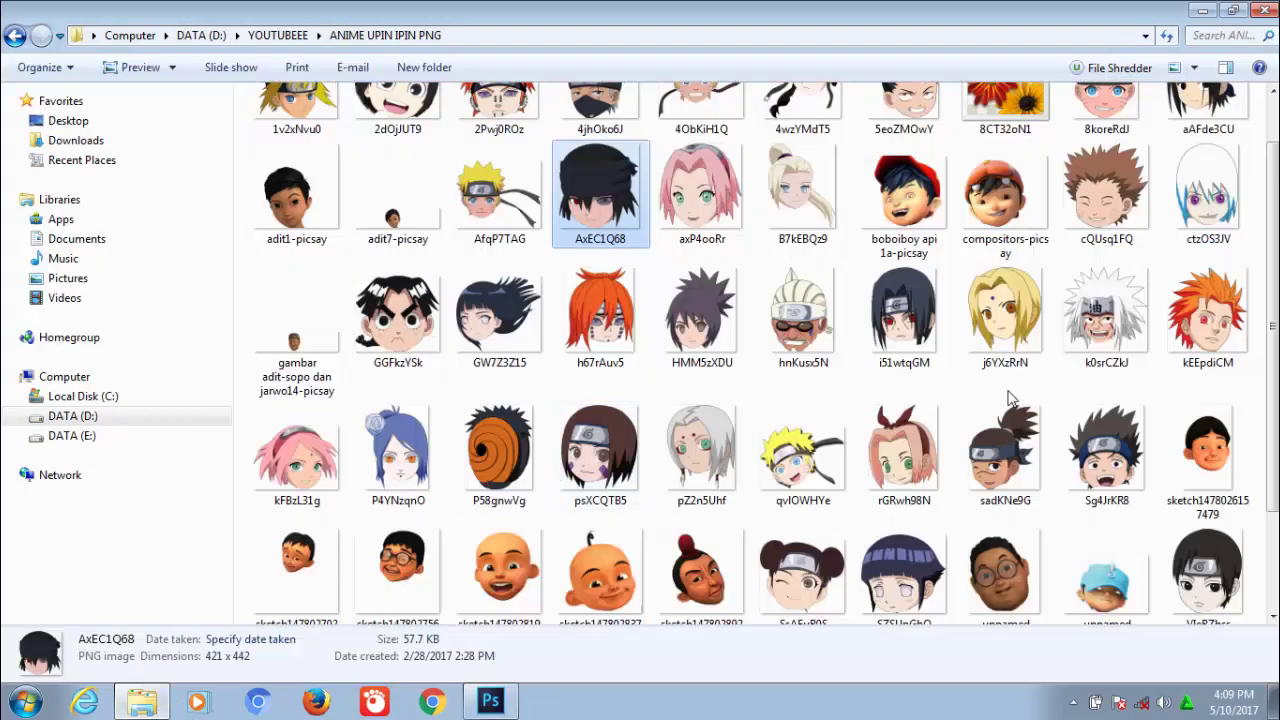
Drag the thick-browed head GGFkzYSk from the anime folder onto the Photoshop canvas.
{"action": "mouse_move", "coordinate": [1274, 395]}
{"action": "left_mouse_down"}
{"action": "mouse_move", "coordinate": [1274, 465]}
{"action": "mouse_move", "coordinate": [1275, 333]}
{"action": "left_mouse_up"}
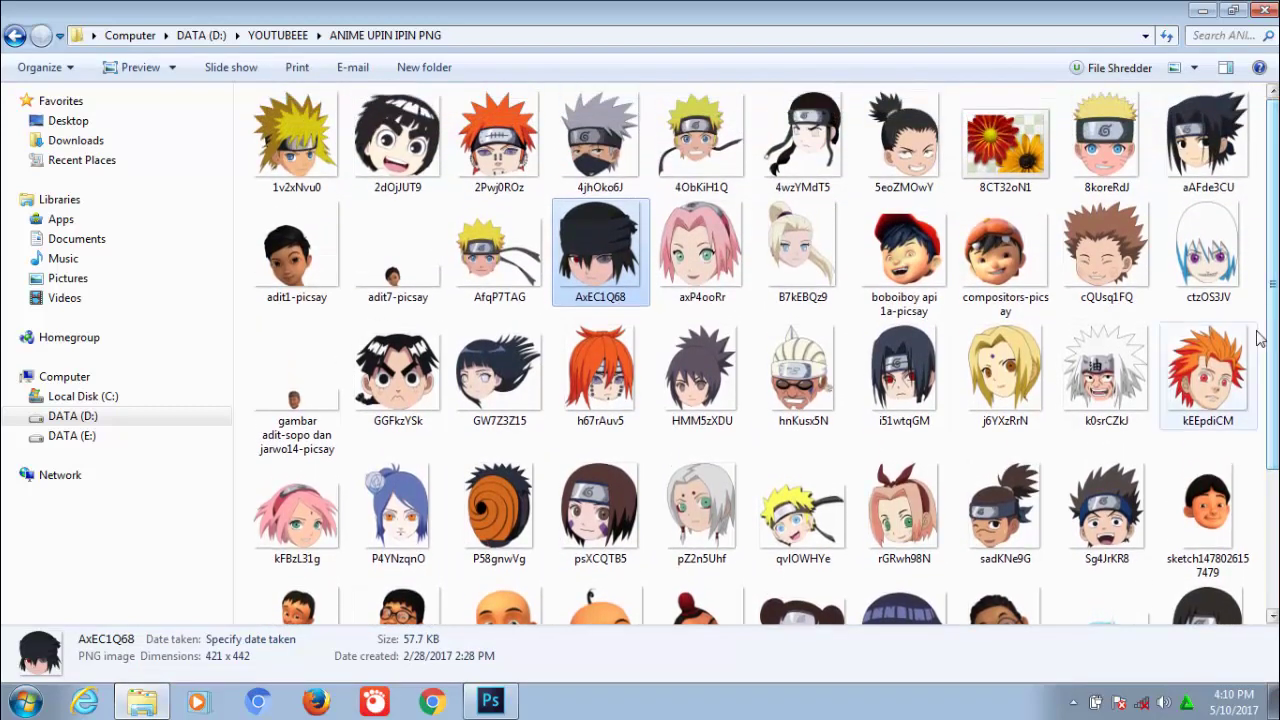
{"action": "mouse_move", "coordinate": [420, 402]}
{"action": "left_mouse_down"}
{"action": "mouse_move", "coordinate": [500, 705]}
{"action": "mouse_move", "coordinate": [780, 408]}
{"action": "left_mouse_up"}
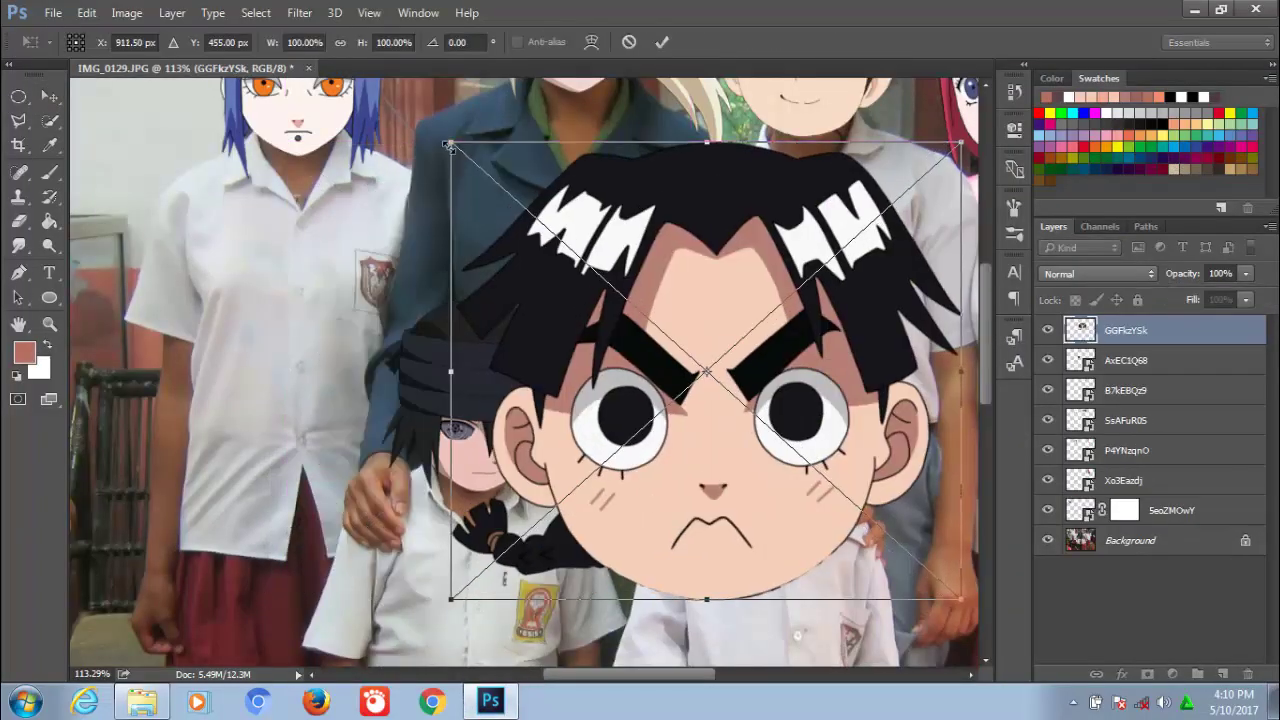
Shrink GGFkzYSk, flip it horizontally and move it over the front-right child's face.
{"action": "left_click_drag", "start_coordinate": [451, 146], "coordinate": [691, 358]}
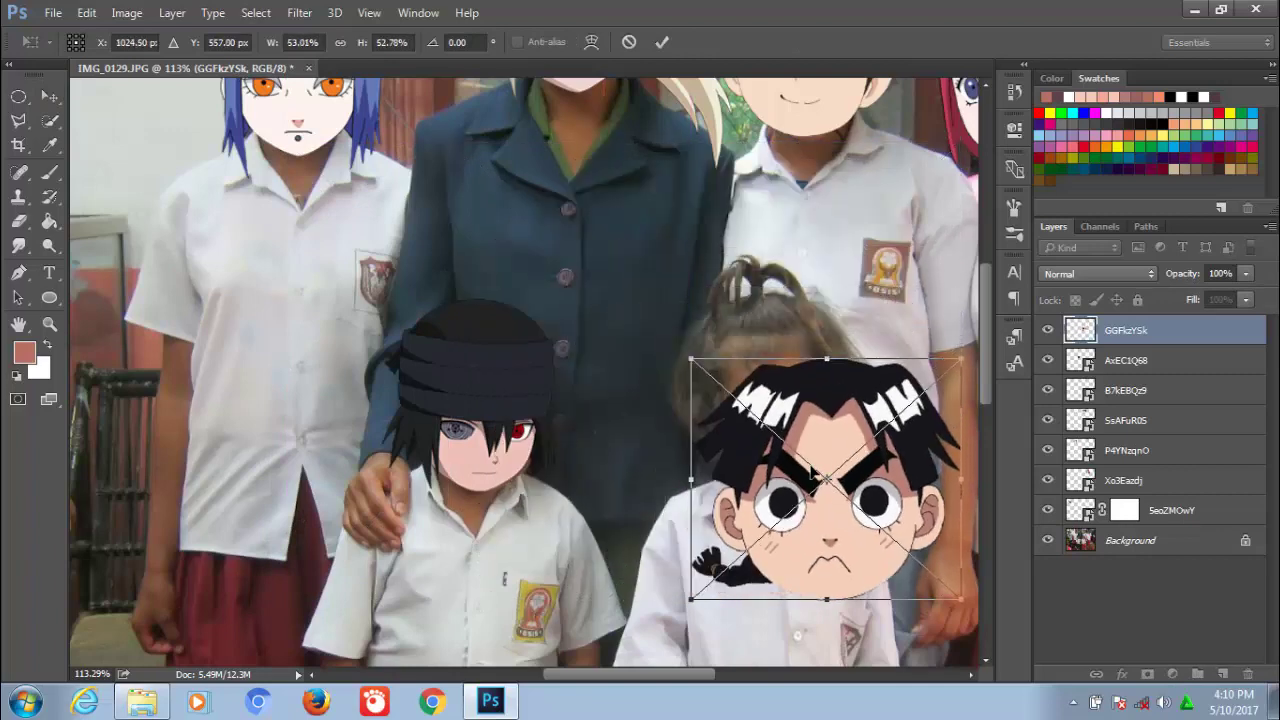
{"action": "left_click_drag", "start_coordinate": [813, 476], "coordinate": [762, 367]}
{"action": "right_click", "coordinate": [760, 363]}
{"action": "left_click", "coordinate": [800, 620]}
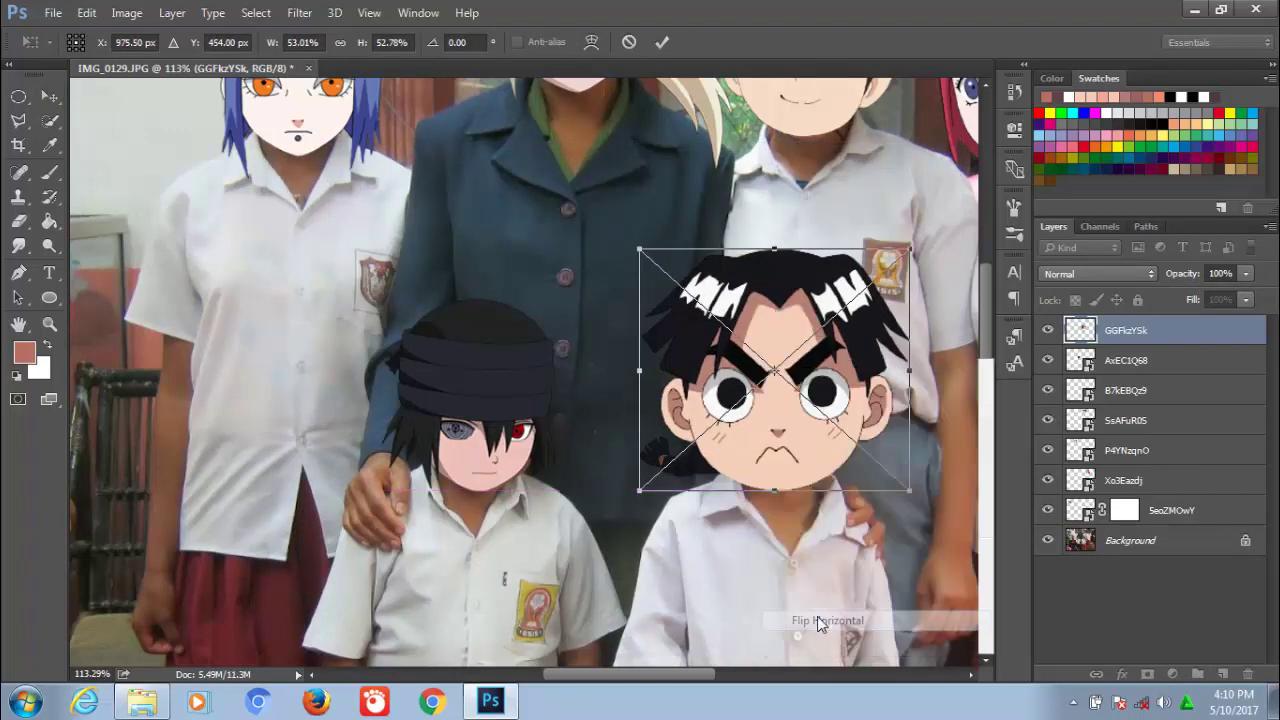
{"action": "left_click_drag", "start_coordinate": [909, 247], "coordinate": [880, 253]}
{"action": "left_click_drag", "start_coordinate": [857, 337], "coordinate": [818, 390]}
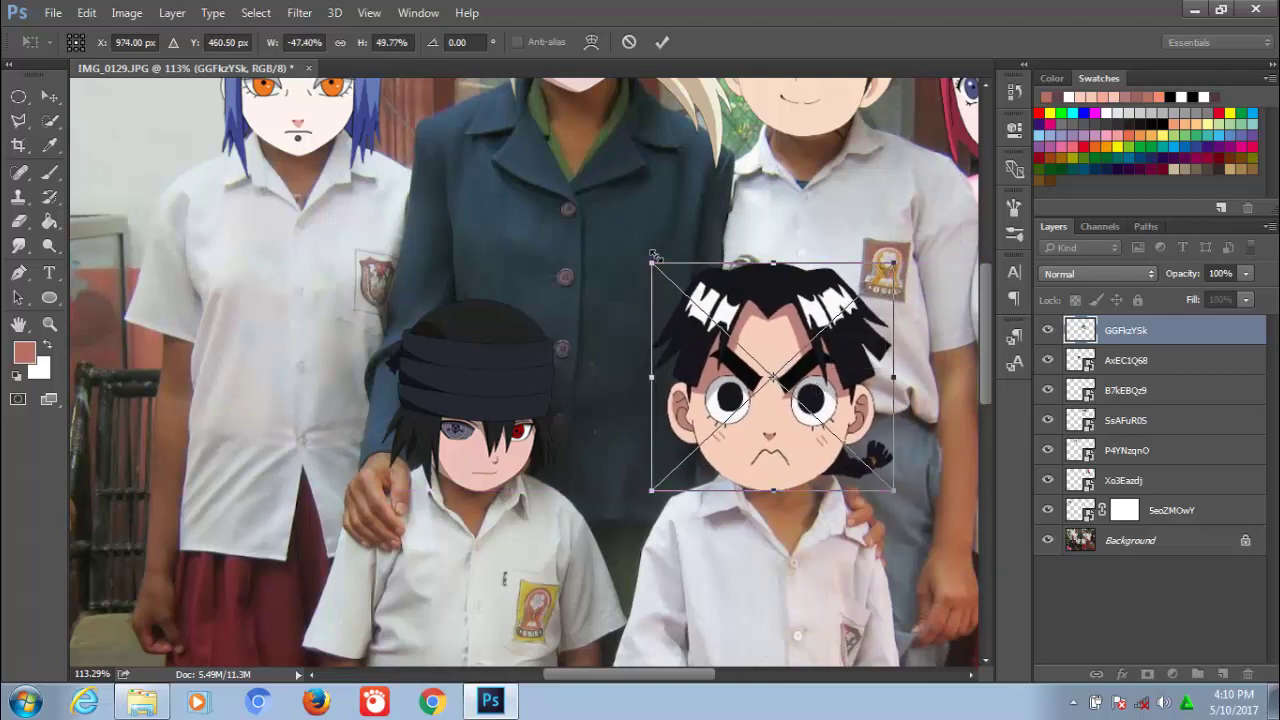
Fine-tune the head to about 44% by 50%, tilted -3.55°, and commit the transform.
{"action": "left_click_drag", "start_coordinate": [652, 256], "coordinate": [645, 255]}
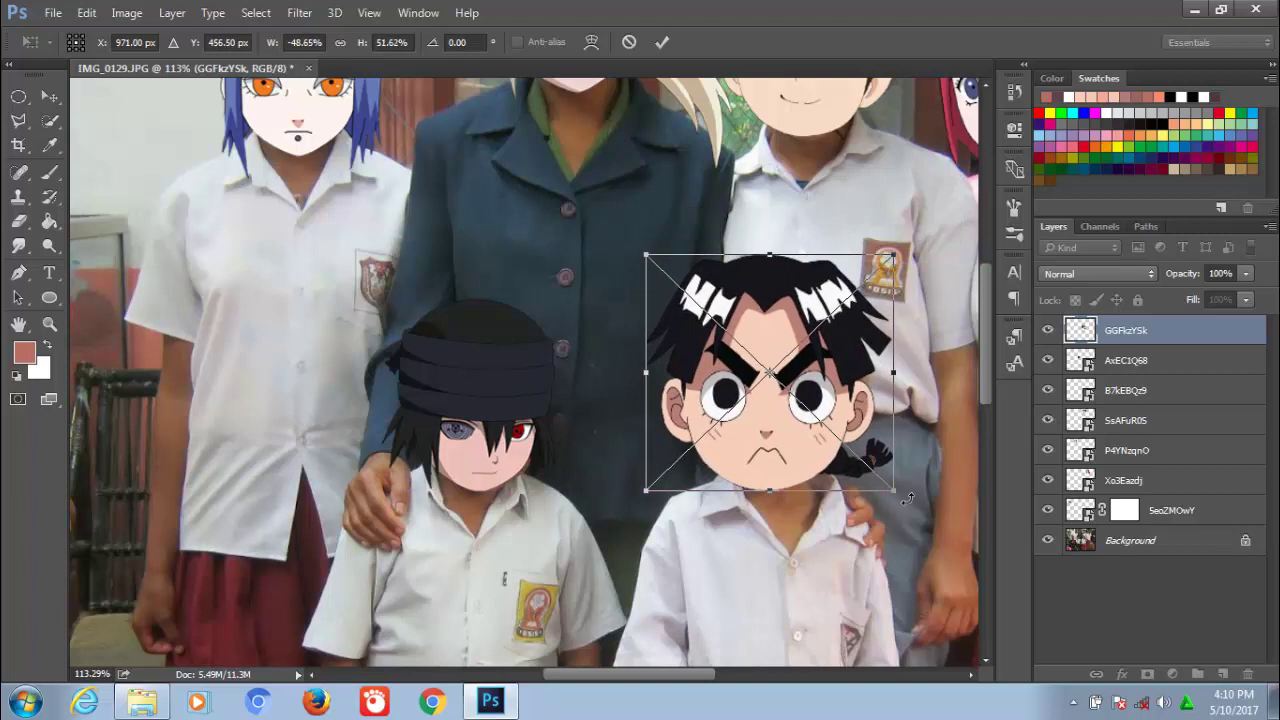
{"action": "left_click_drag", "start_coordinate": [906, 498], "coordinate": [913, 488]}
{"action": "left_click_drag", "start_coordinate": [890, 238], "coordinate": [880, 243]}
{"action": "left_click_drag", "start_coordinate": [652, 497], "coordinate": [662, 490]}
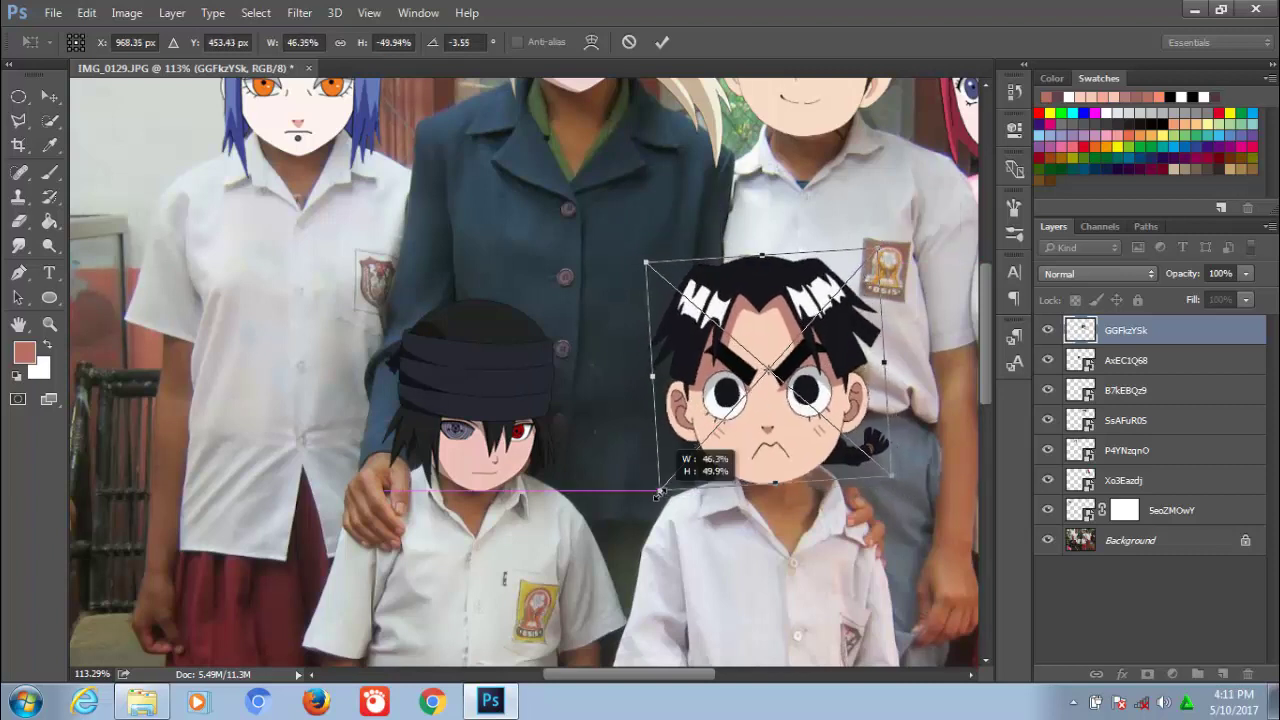
{"action": "left_click_drag", "start_coordinate": [763, 255], "coordinate": [754, 251]}
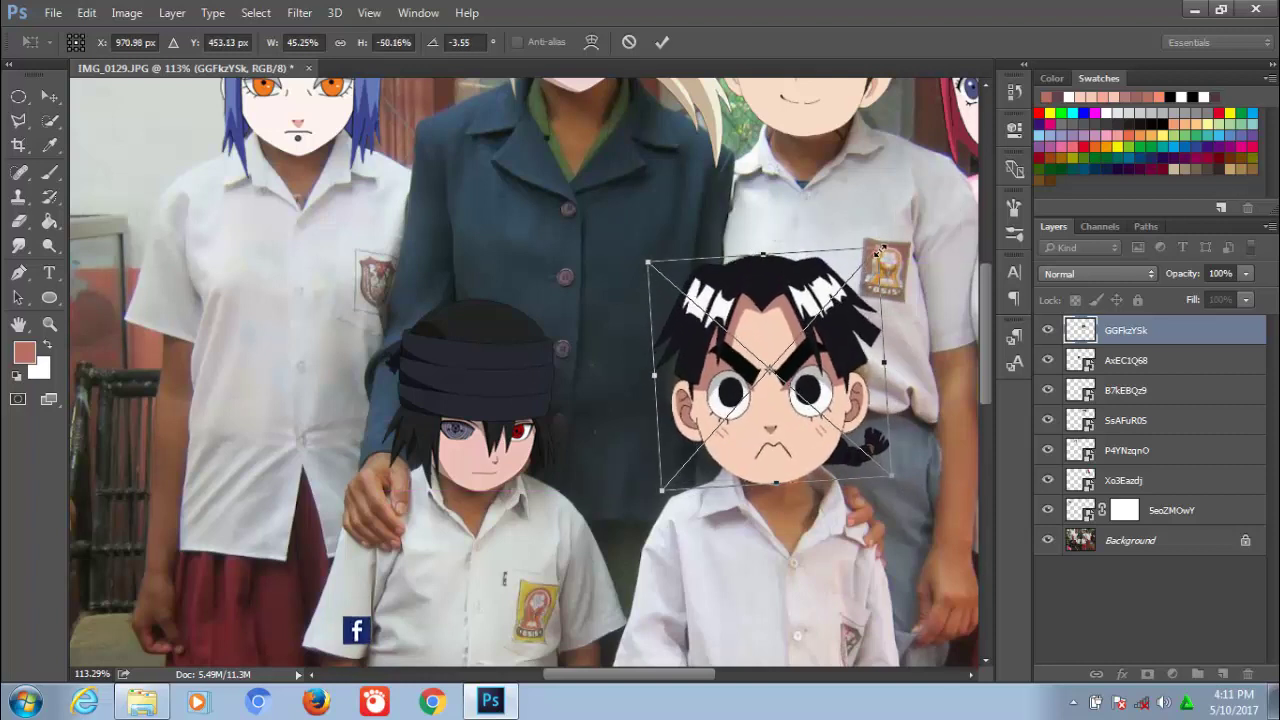
{"action": "left_click_drag", "start_coordinate": [884, 248], "coordinate": [870, 252]}
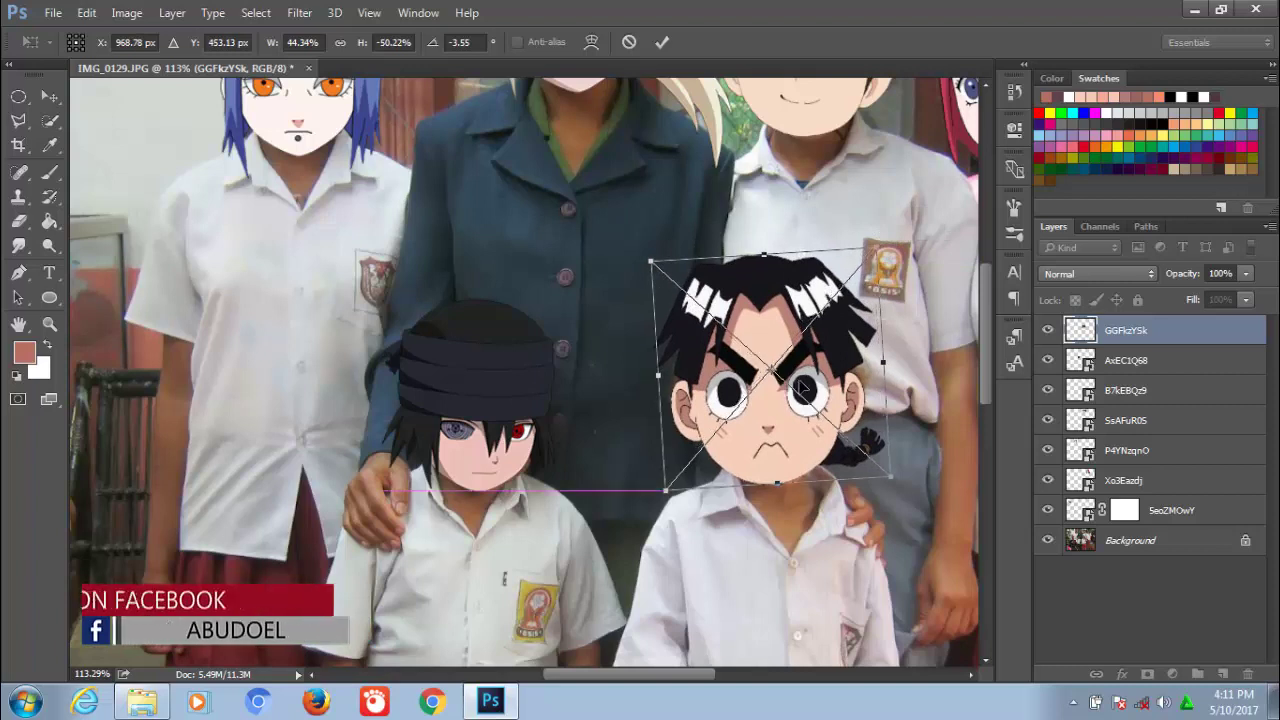
{"action": "left_click_drag", "start_coordinate": [808, 336], "coordinate": [812, 336]}
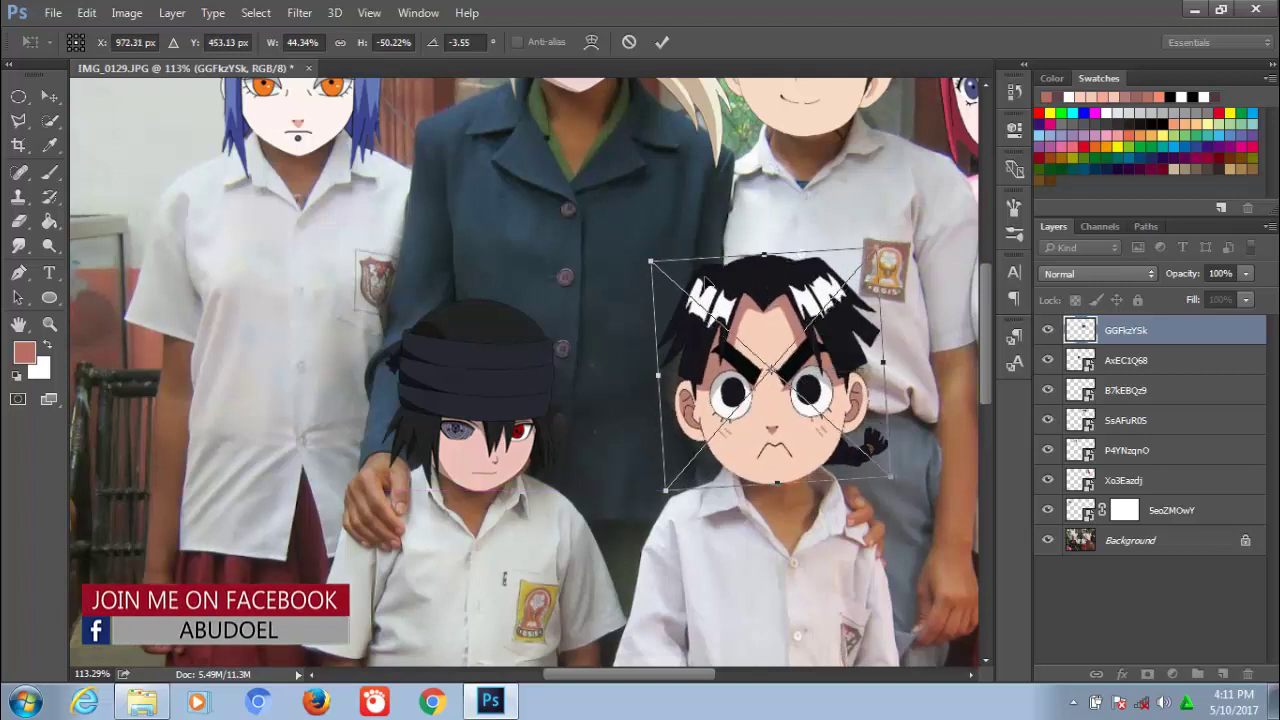
{"action": "left_click", "coordinate": [661, 42]}
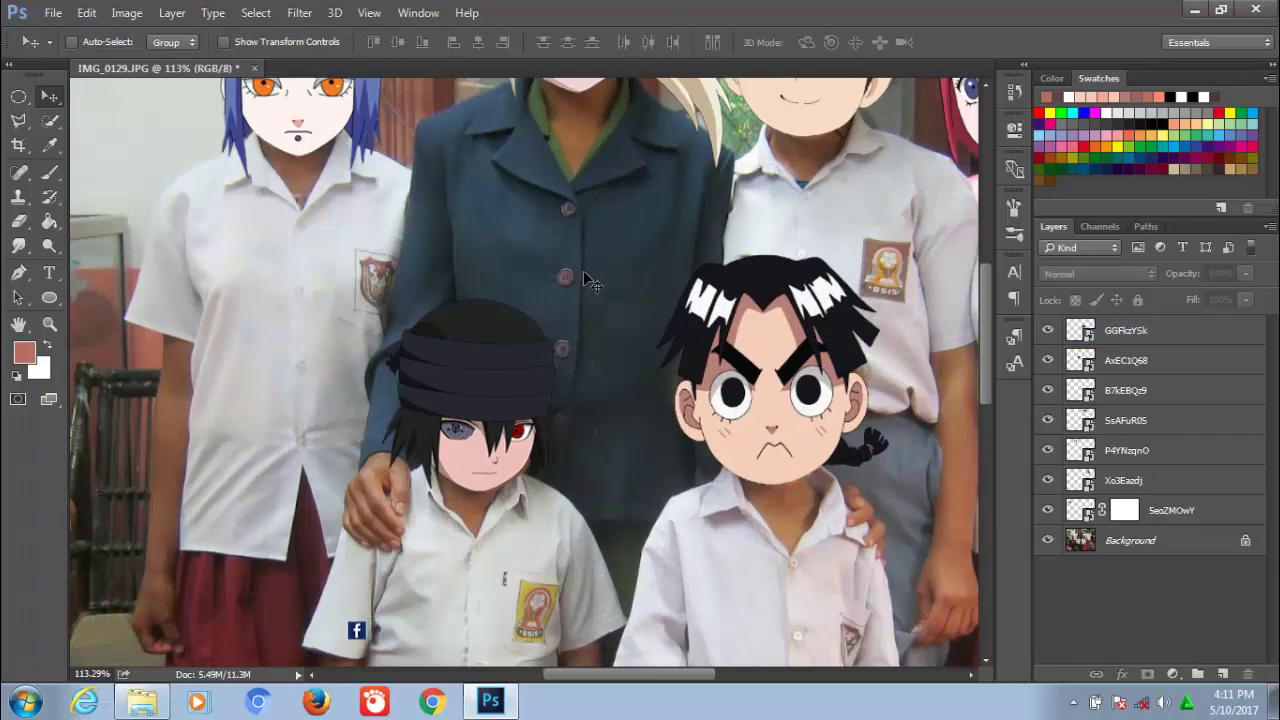
Check the Xo3Eazdj, P4YNzqnO and SsAFuR0S head layers, then drop the selection.
{"action": "scroll", "coordinate": [590, 283], "scroll_direction": "up", "scroll_amount": 5}
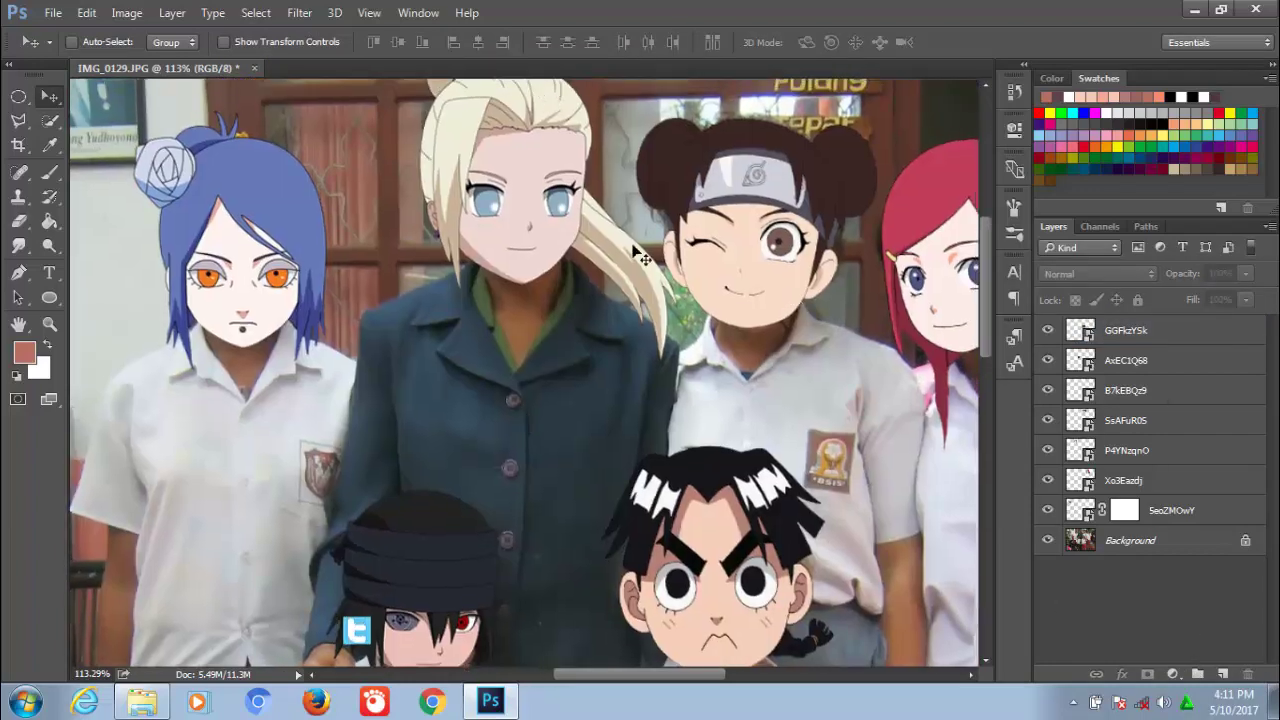
{"action": "left_click", "coordinate": [528, 215]}
{"action": "left_click", "coordinate": [650, 280]}
{"action": "left_click", "coordinate": [1165, 479]}
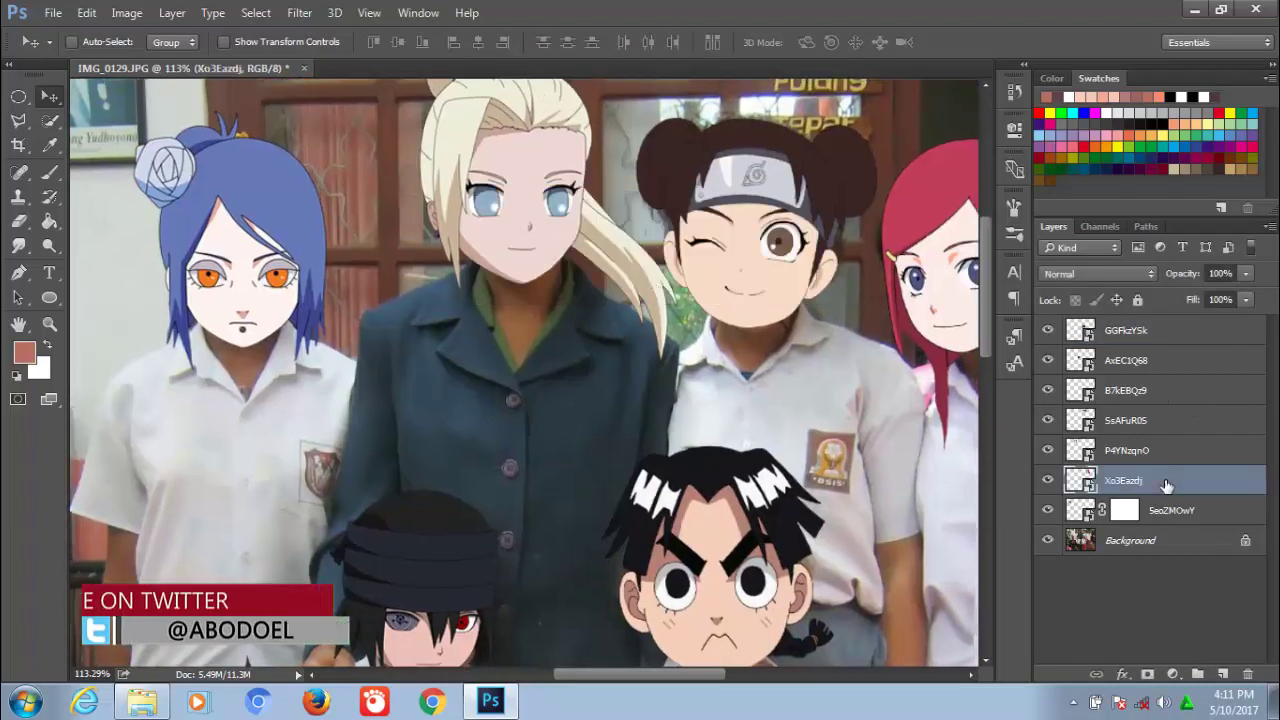
{"action": "left_click", "coordinate": [1172, 455]}
{"action": "left_click", "coordinate": [1157, 422]}
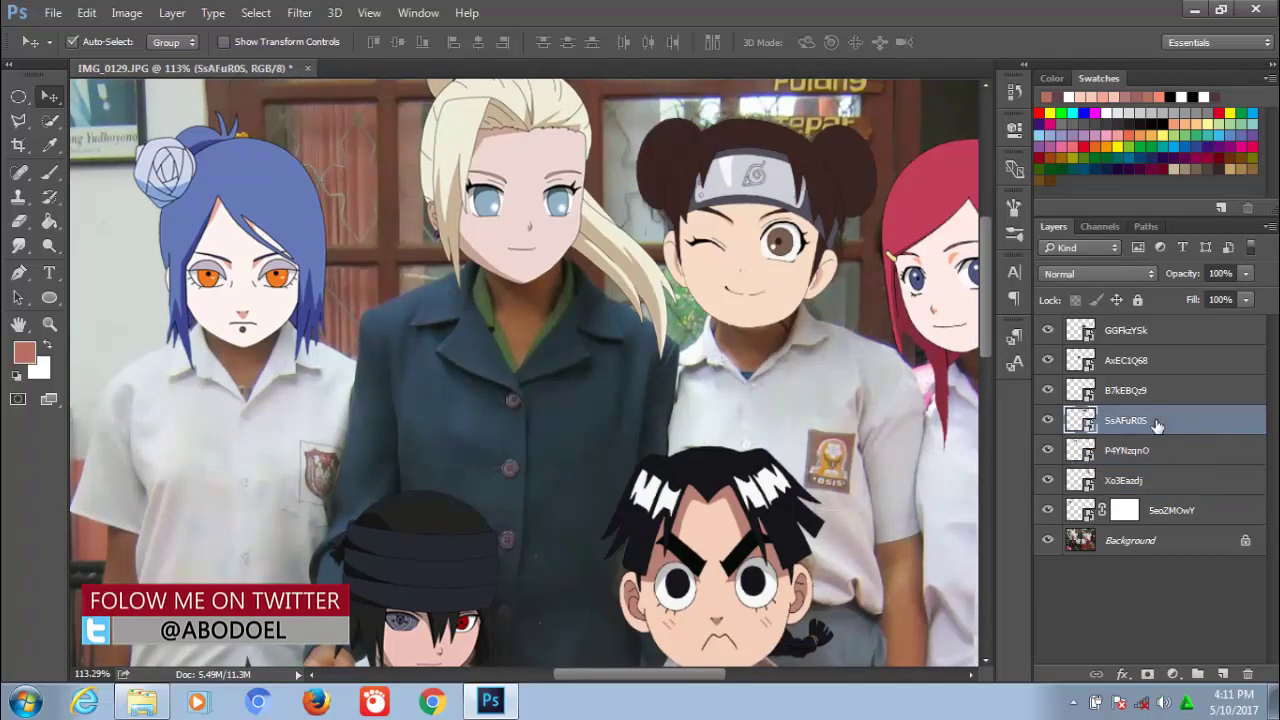
{"action": "key", "text": "ctrl+t"}
{"action": "left_click", "coordinate": [661, 42]}
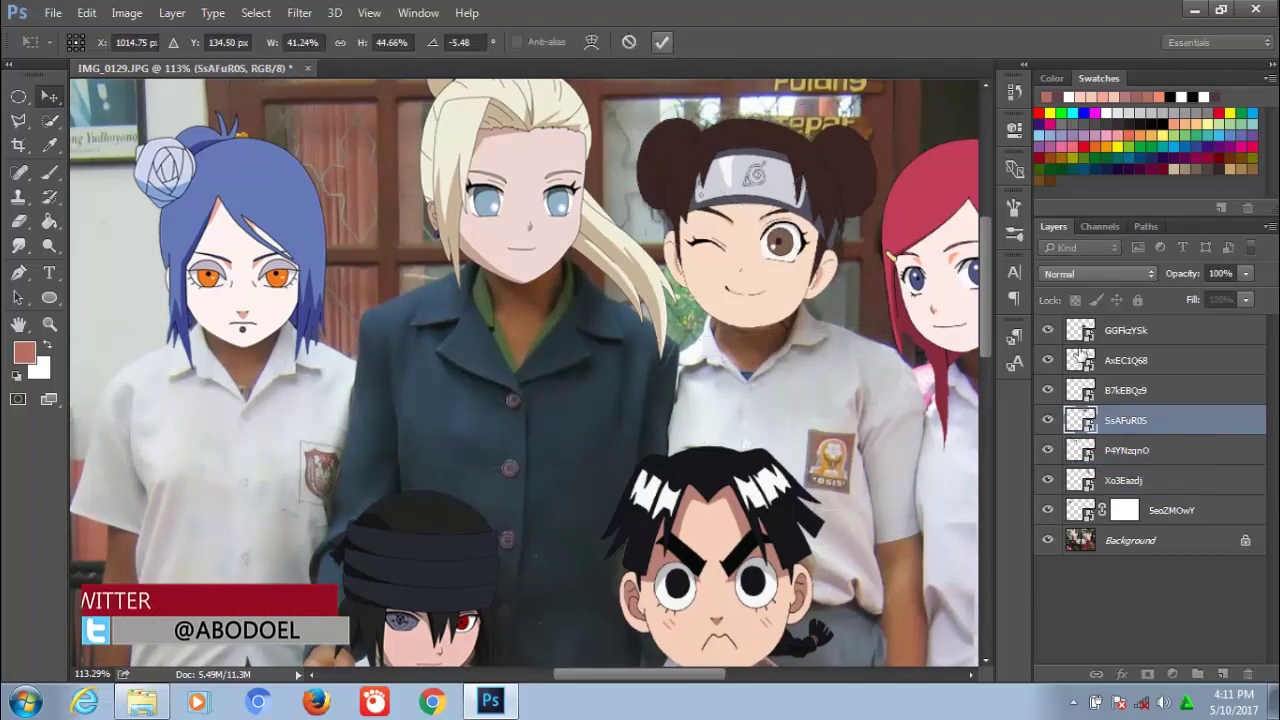
{"action": "left_click", "coordinate": [1140, 452]}
{"action": "left_click", "coordinate": [1141, 452], "text": "ctrl"}
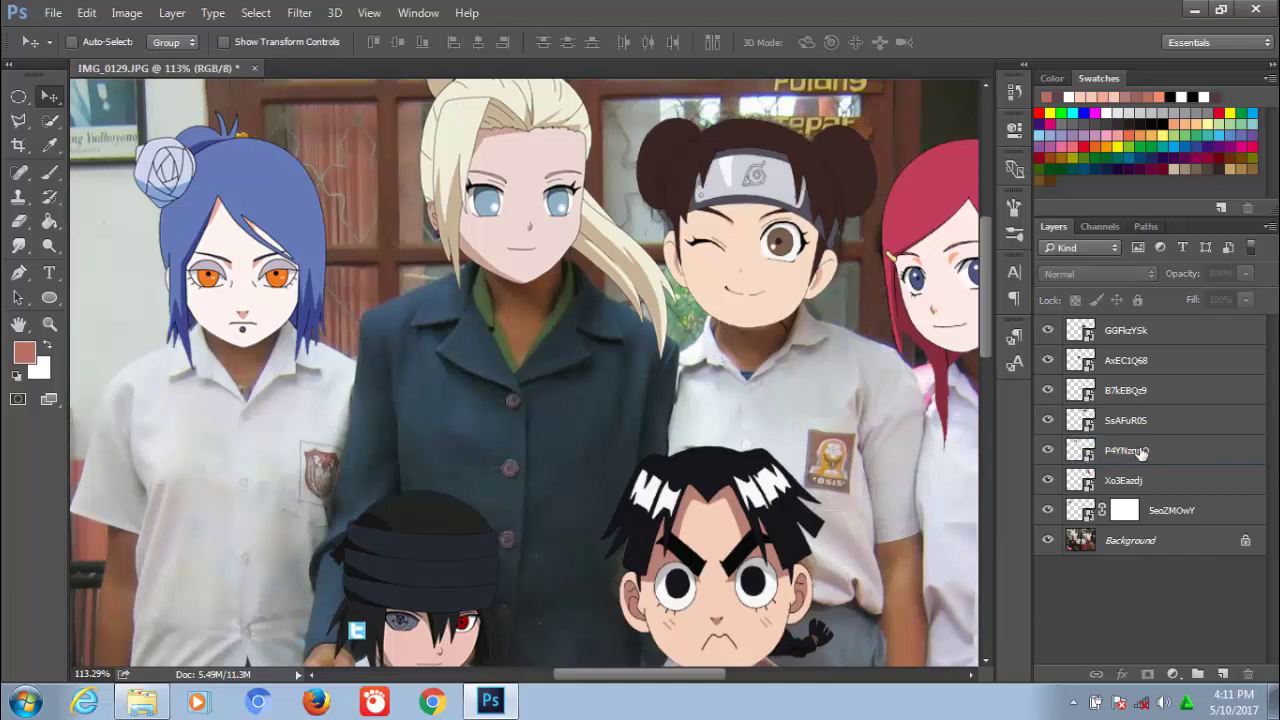
{"action": "key", "text": "ctrl+d"}
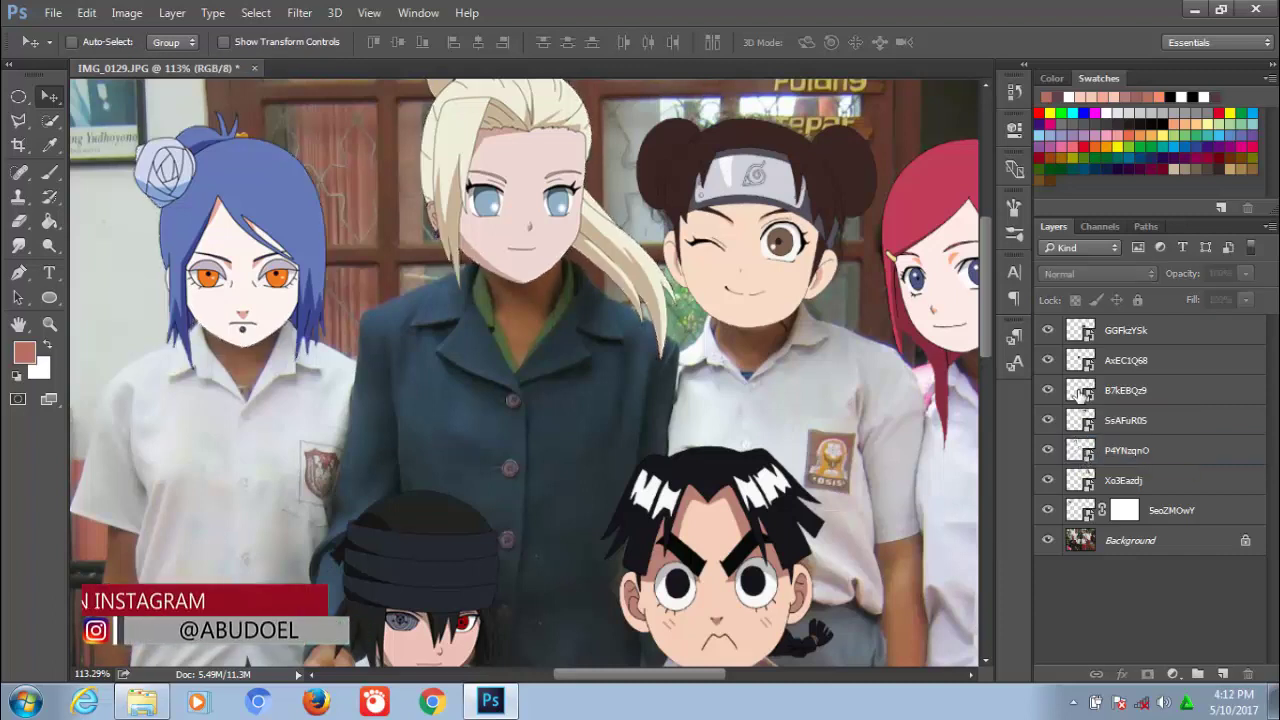
Nudge the blonde B7kEBQz9 head slightly right and down.
{"action": "left_click", "coordinate": [820, 300], "text": "ctrl"}
{"action": "scroll", "coordinate": [565, 372], "scroll_direction": "up", "scroll_amount": 3}
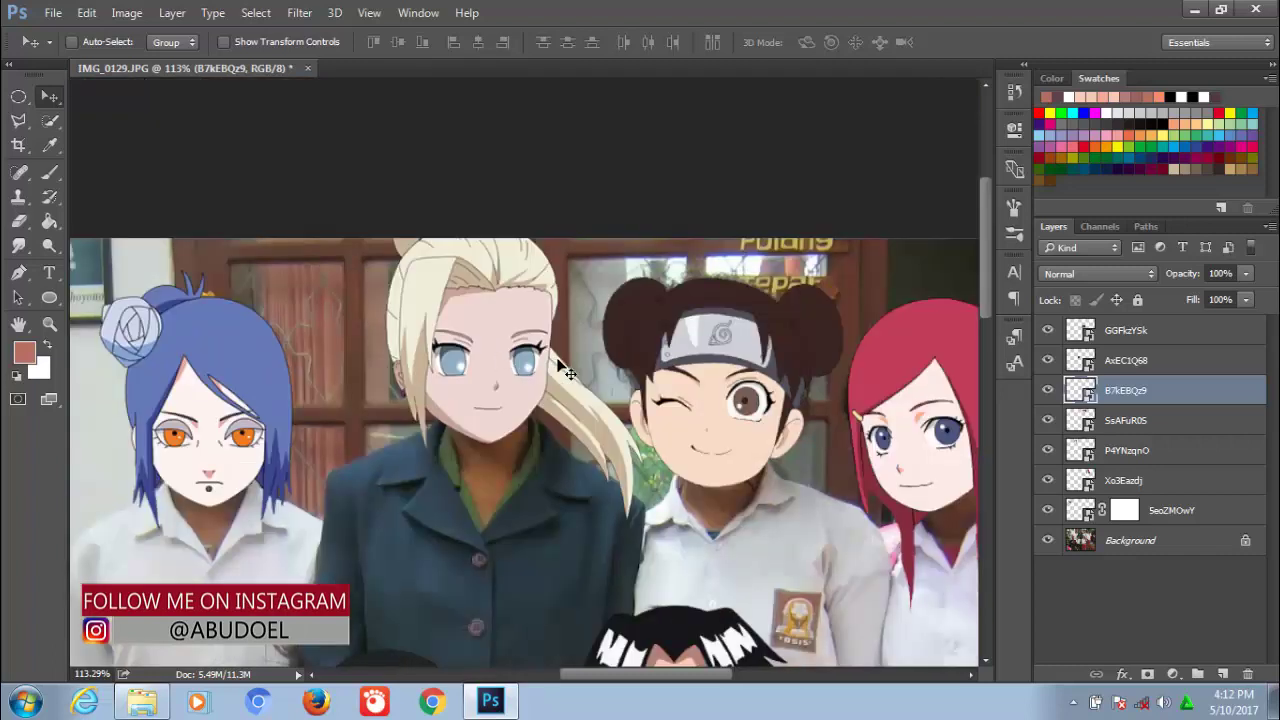
{"action": "left_click_drag", "start_coordinate": [504, 356], "coordinate": [509, 363]}
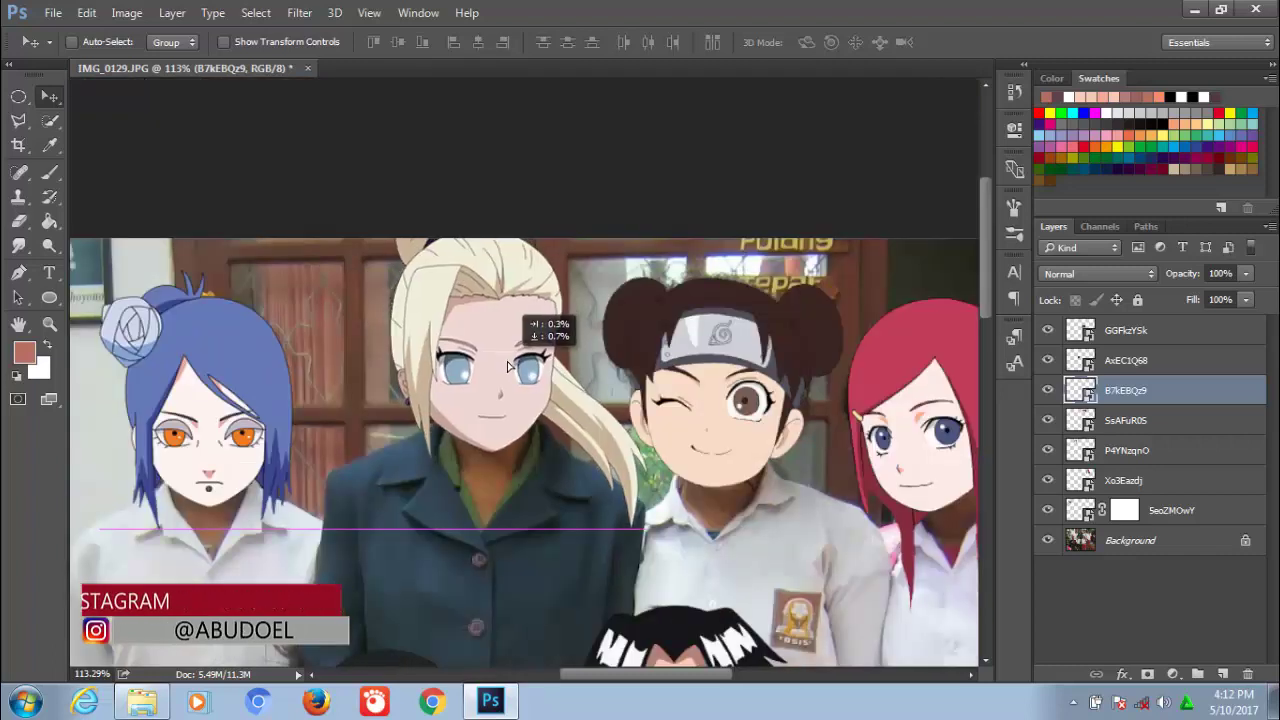
{"action": "left_click", "coordinate": [1195, 604]}
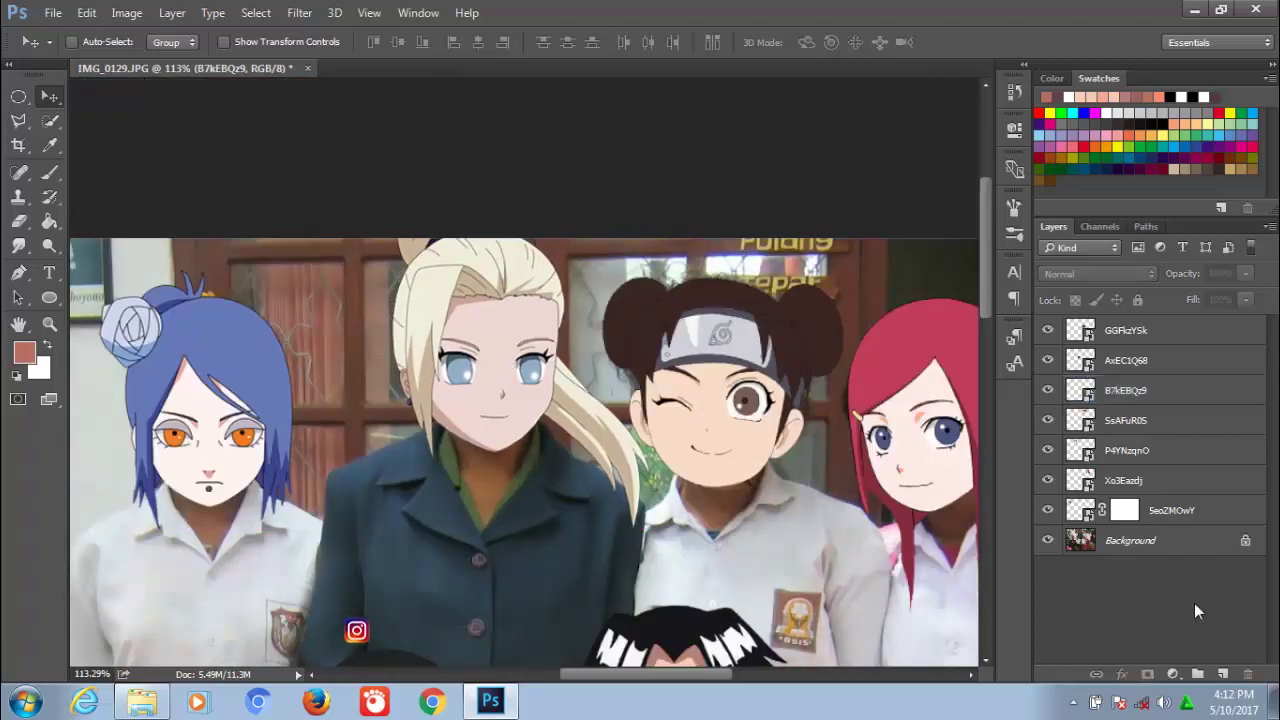
Group the head layers GGFkzYSk through SeoZMOwY into Group 1.
{"action": "left_click", "coordinate": [1175, 331]}
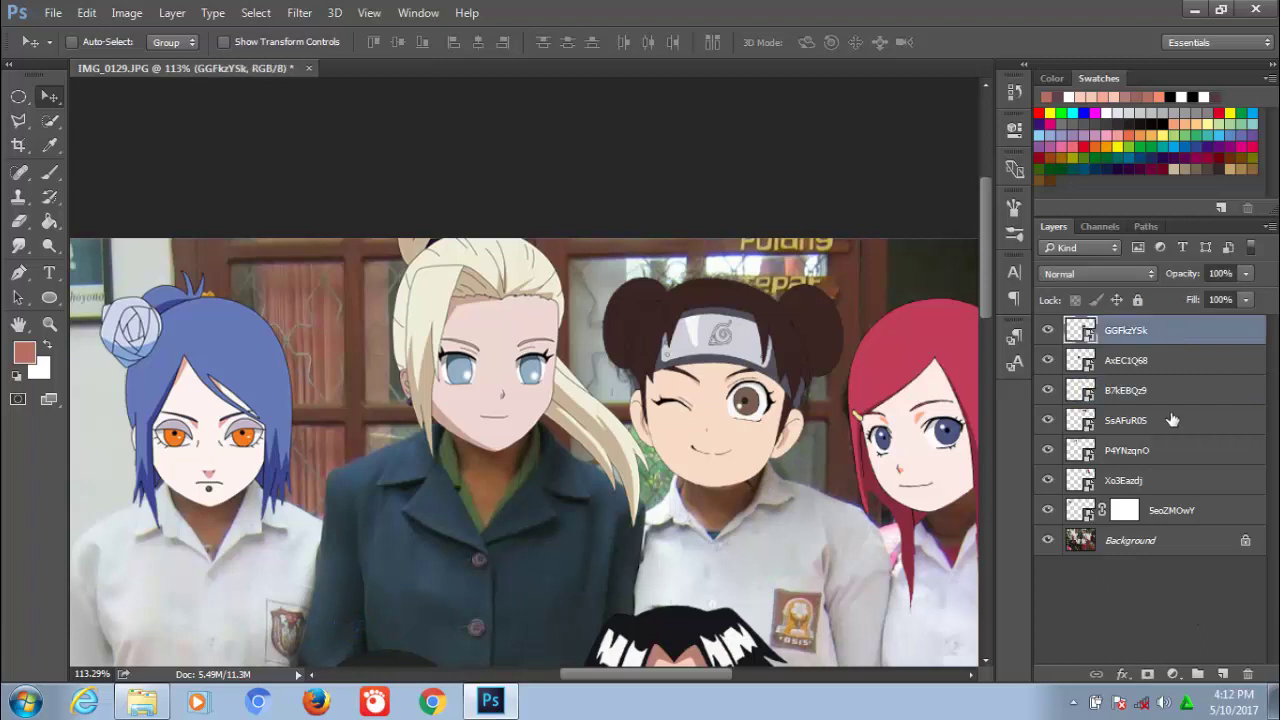
{"action": "left_click", "coordinate": [1169, 512], "text": "shift"}
{"action": "left_click_drag", "start_coordinate": [1169, 512], "coordinate": [1197, 674]}
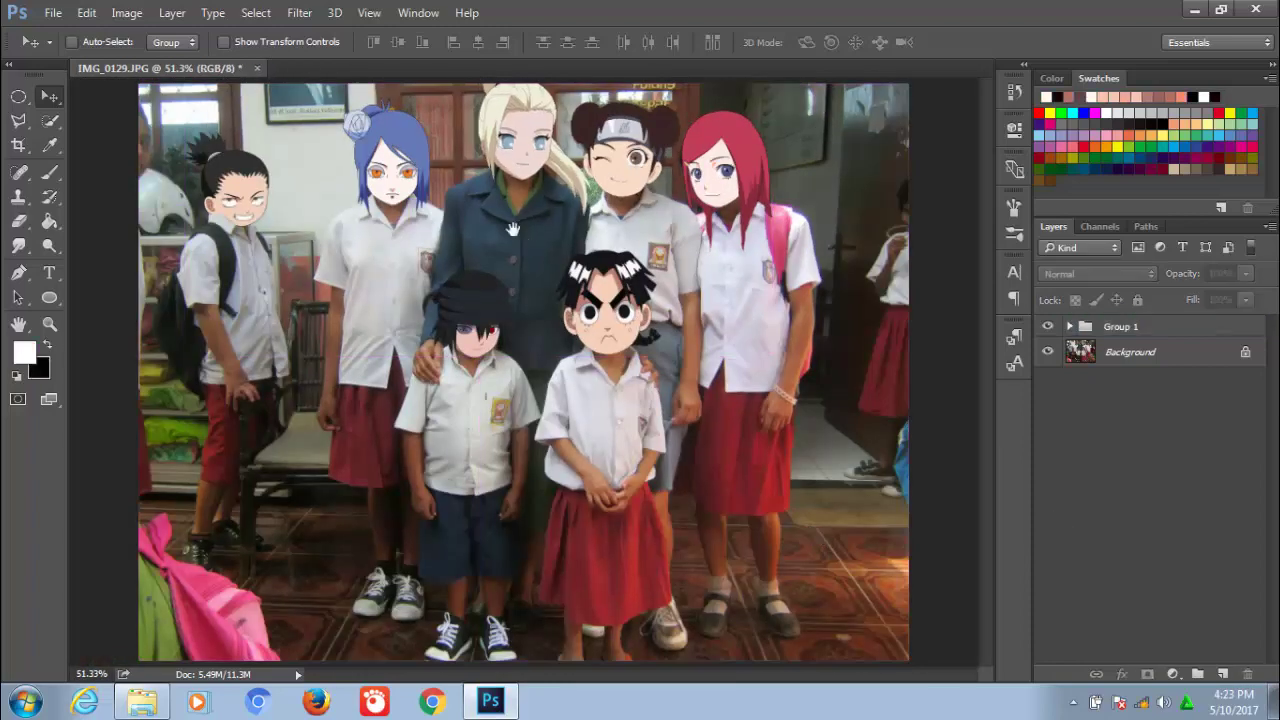
Add a Color Lookup layer above Group 1 using the Fuji F125 Kodak 2393 3DLUT file.
{"action": "left_click", "coordinate": [1151, 331]}
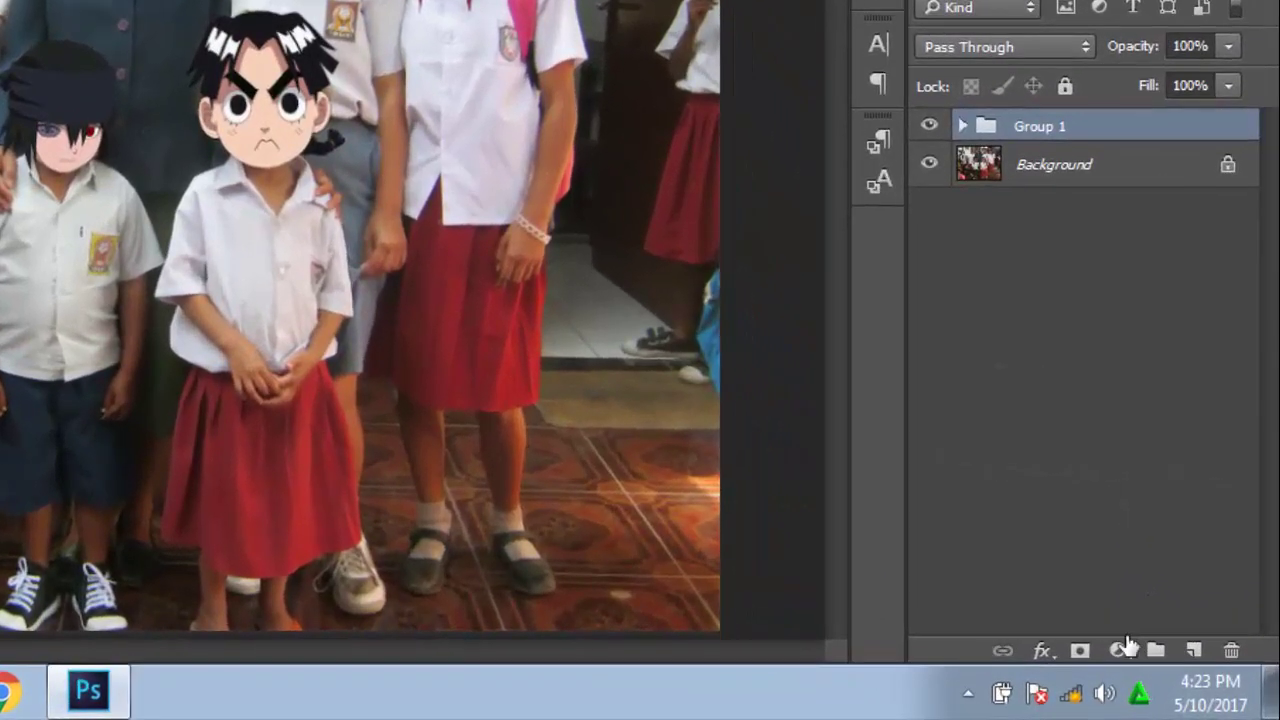
{"action": "left_click", "coordinate": [1173, 673]}
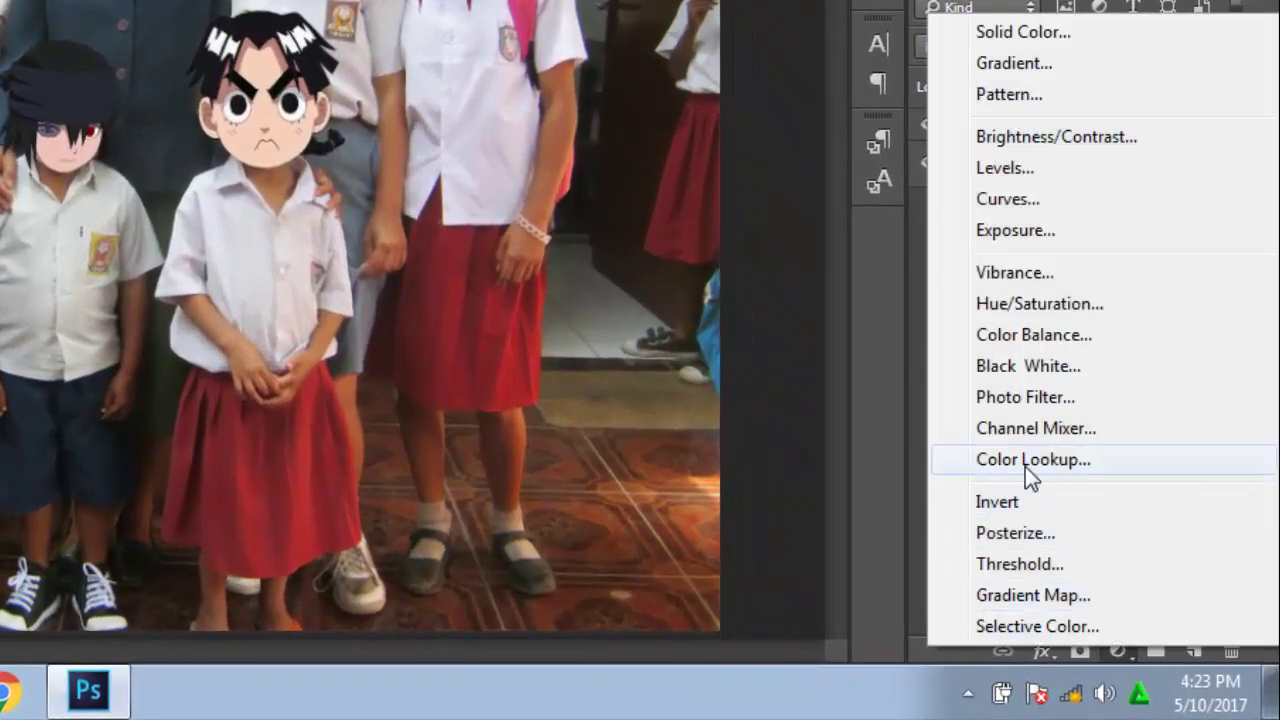
{"action": "left_click", "coordinate": [1028, 460]}
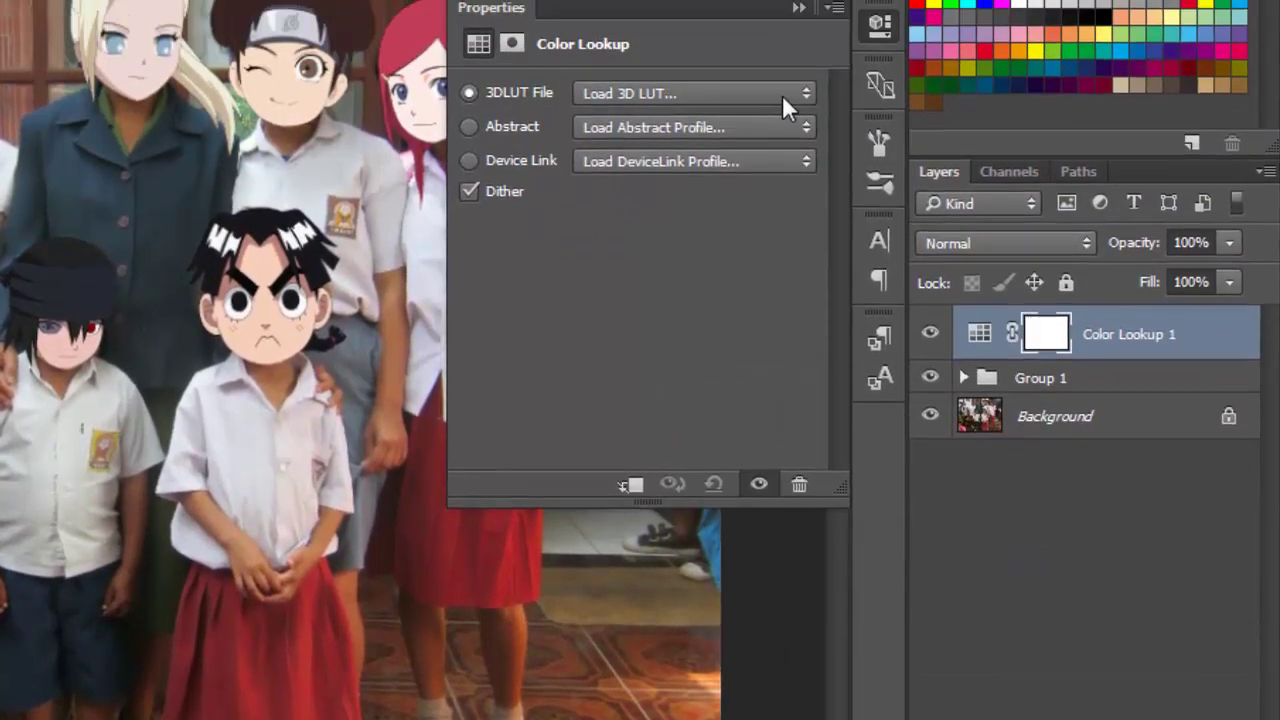
{"action": "left_click", "coordinate": [782, 94]}
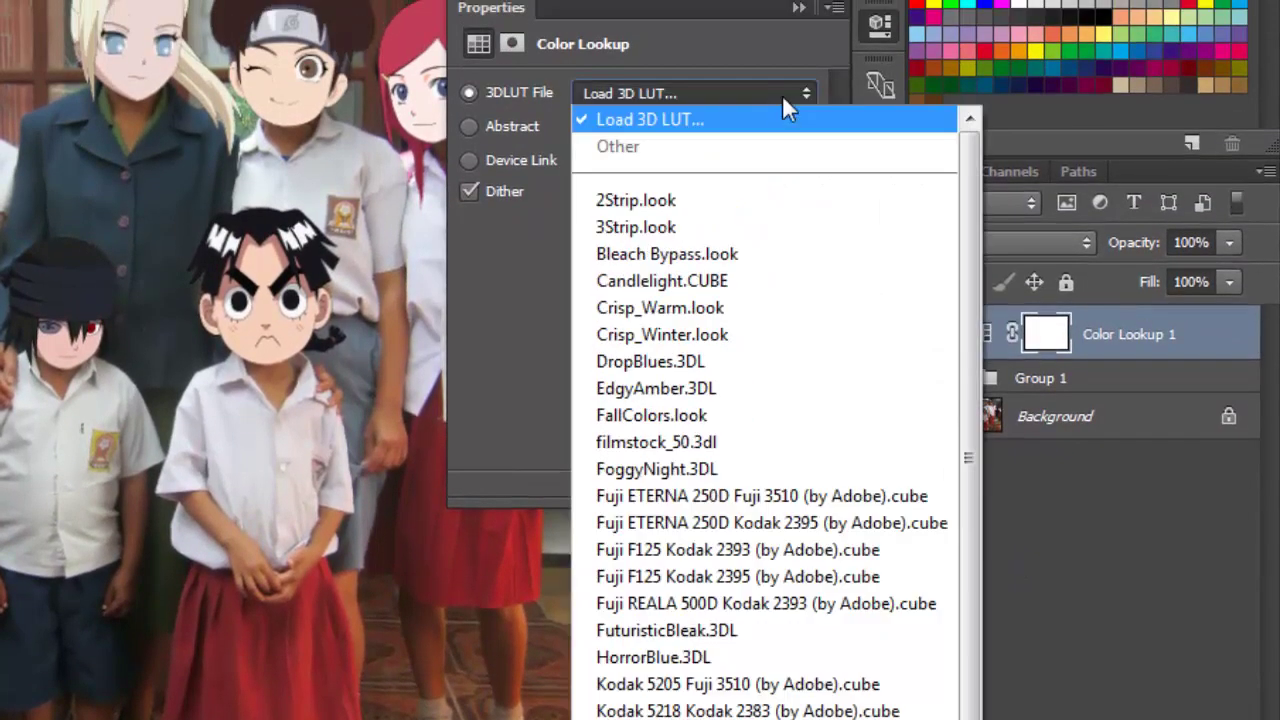
{"action": "left_click", "coordinate": [730, 549]}
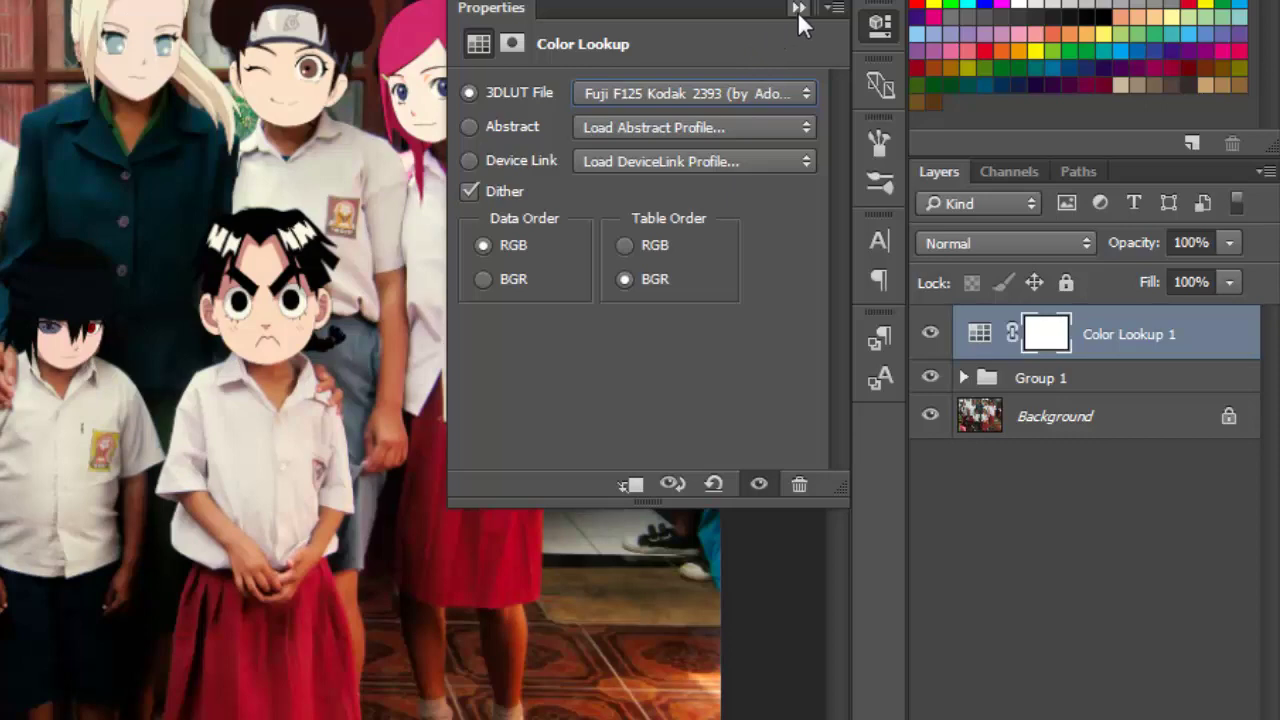
{"action": "left_click", "coordinate": [797, 9]}
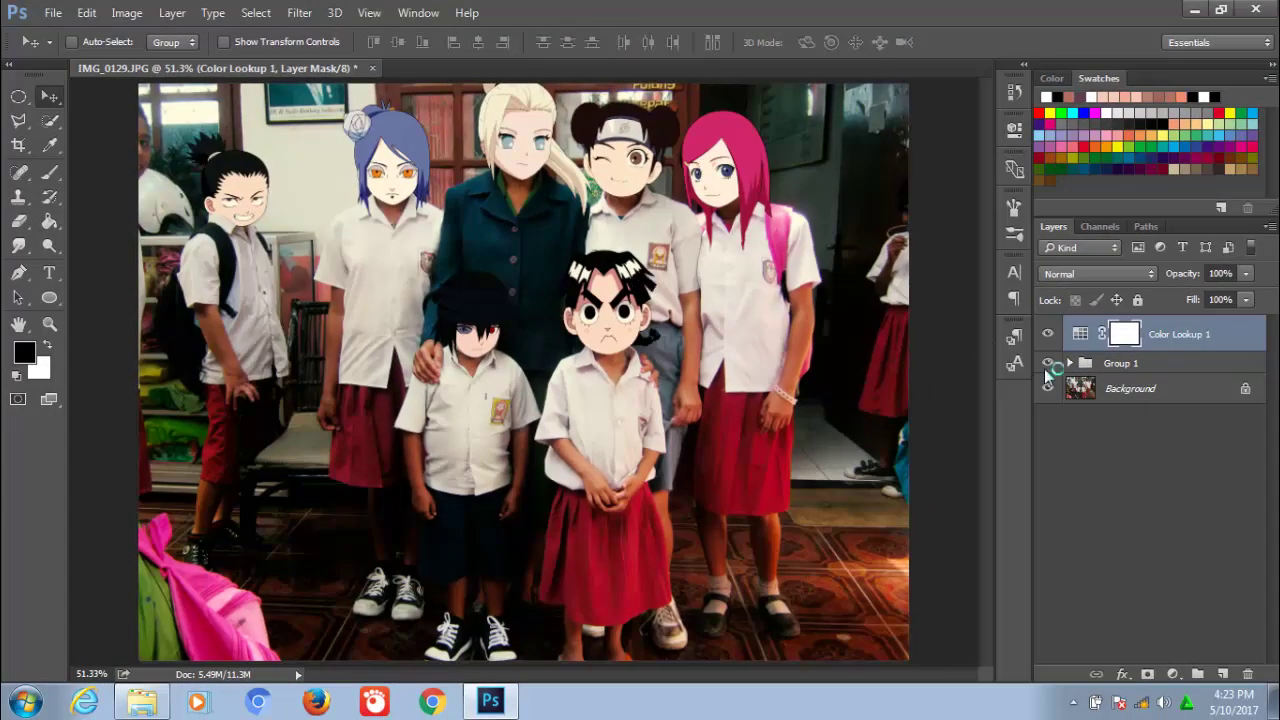
{"action": "left_click", "coordinate": [1137, 474]}
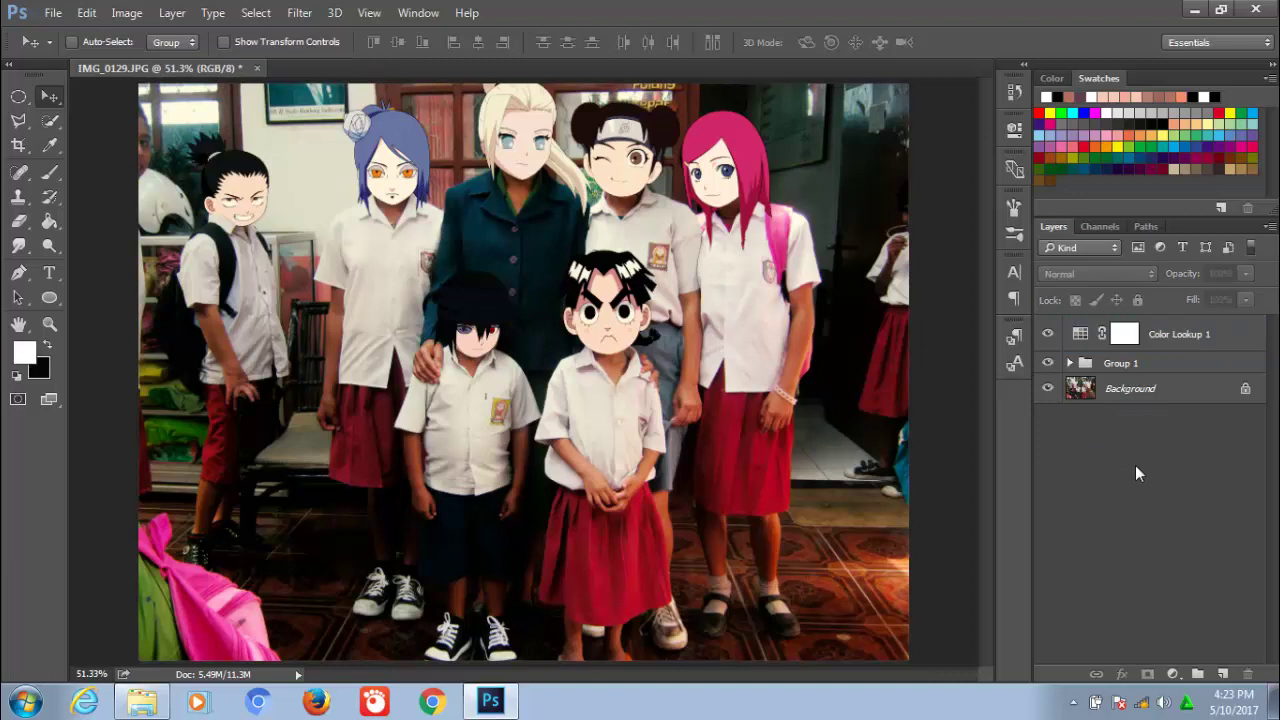
Crop the photo by pulling the left and right edges inward to about 91.3% width.
{"action": "left_click", "coordinate": [19, 145]}
{"action": "left_click_drag", "start_coordinate": [144, 371], "coordinate": [148, 374]}
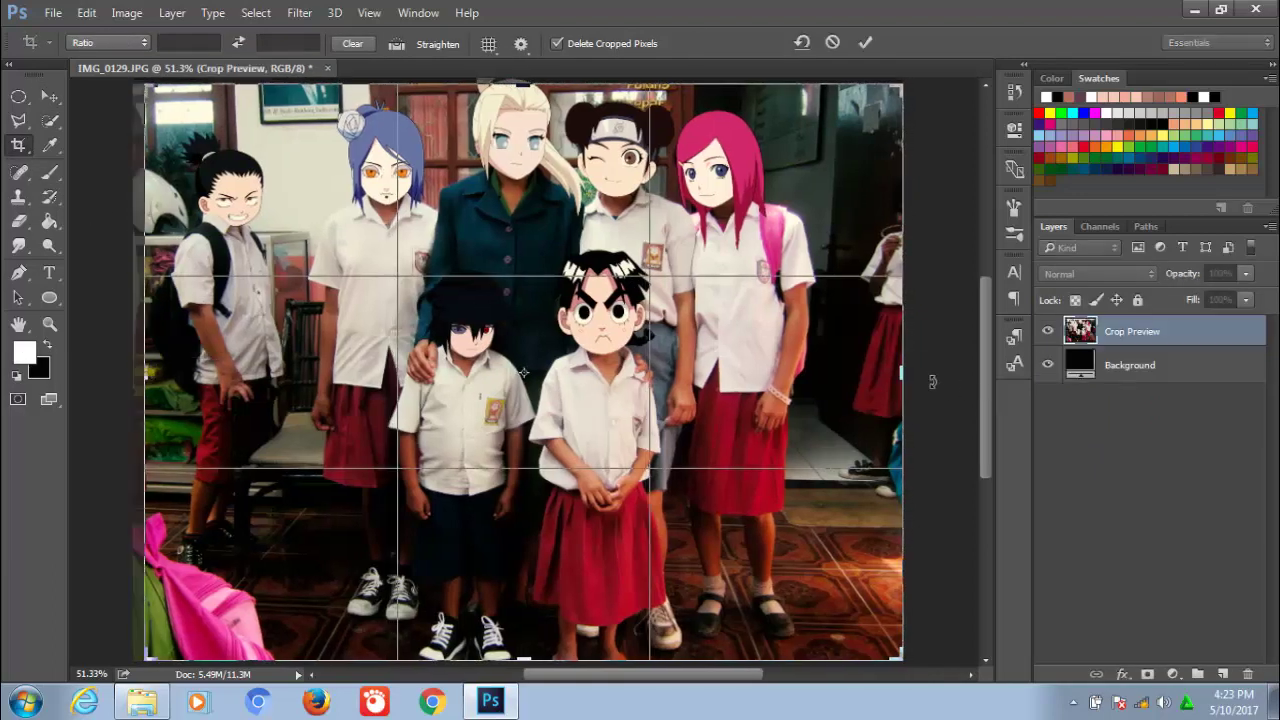
{"action": "left_click_drag", "start_coordinate": [905, 375], "coordinate": [875, 378]}
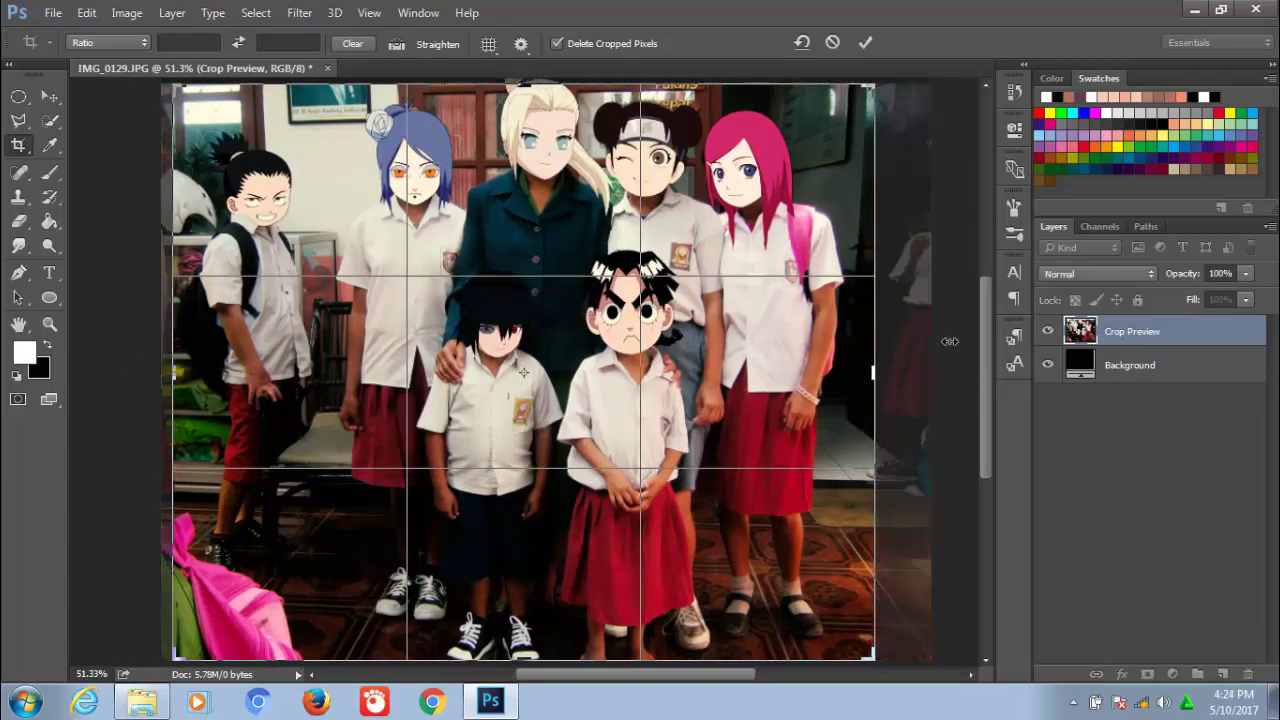
{"action": "left_click", "coordinate": [865, 43]}
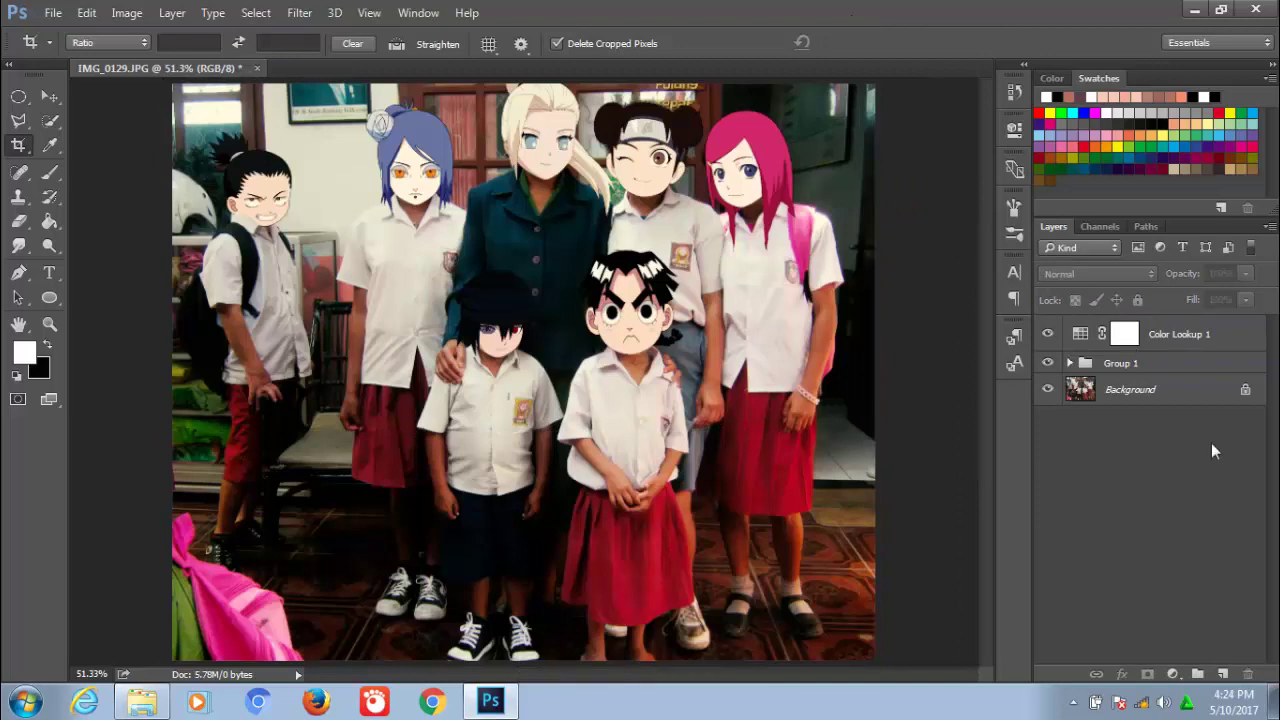